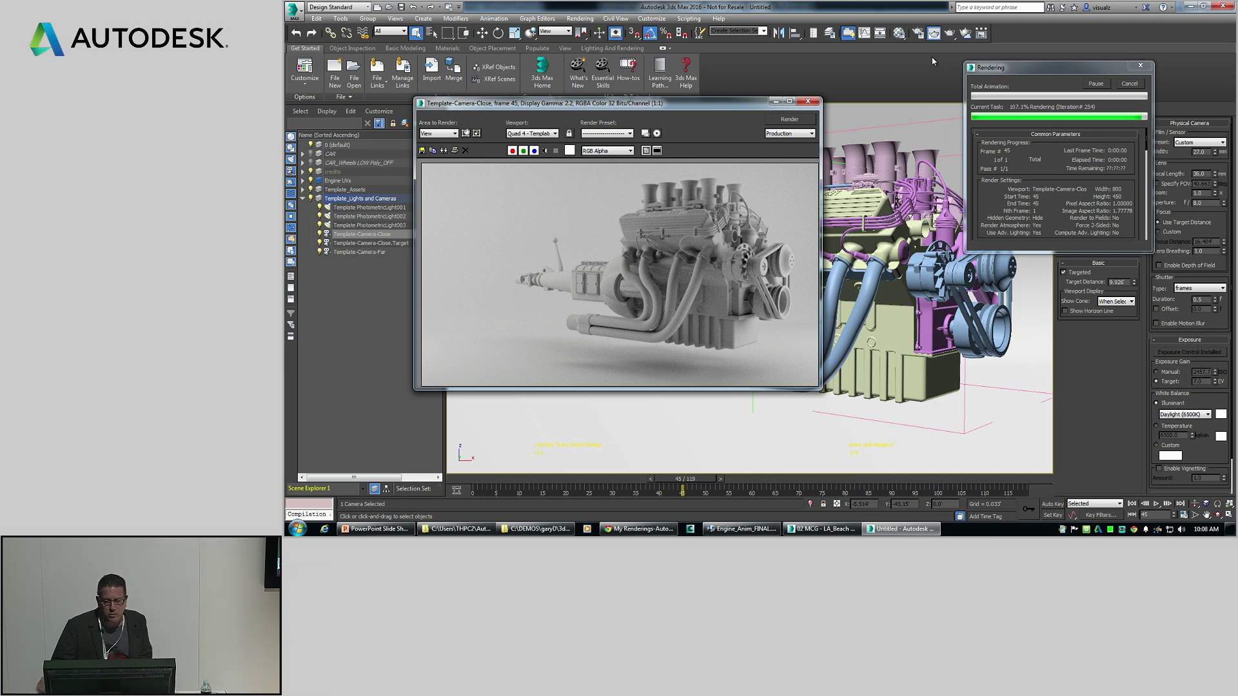
Close the rendered frame window, scrub the animation to frame 22 and select the gearbox housing
{"action": "left_click", "coordinate": [808, 101]}
{"action": "left_click_drag", "start_coordinate": [682, 490], "coordinate": [575, 490]}
{"action": "left_click", "coordinate": [762, 285]}
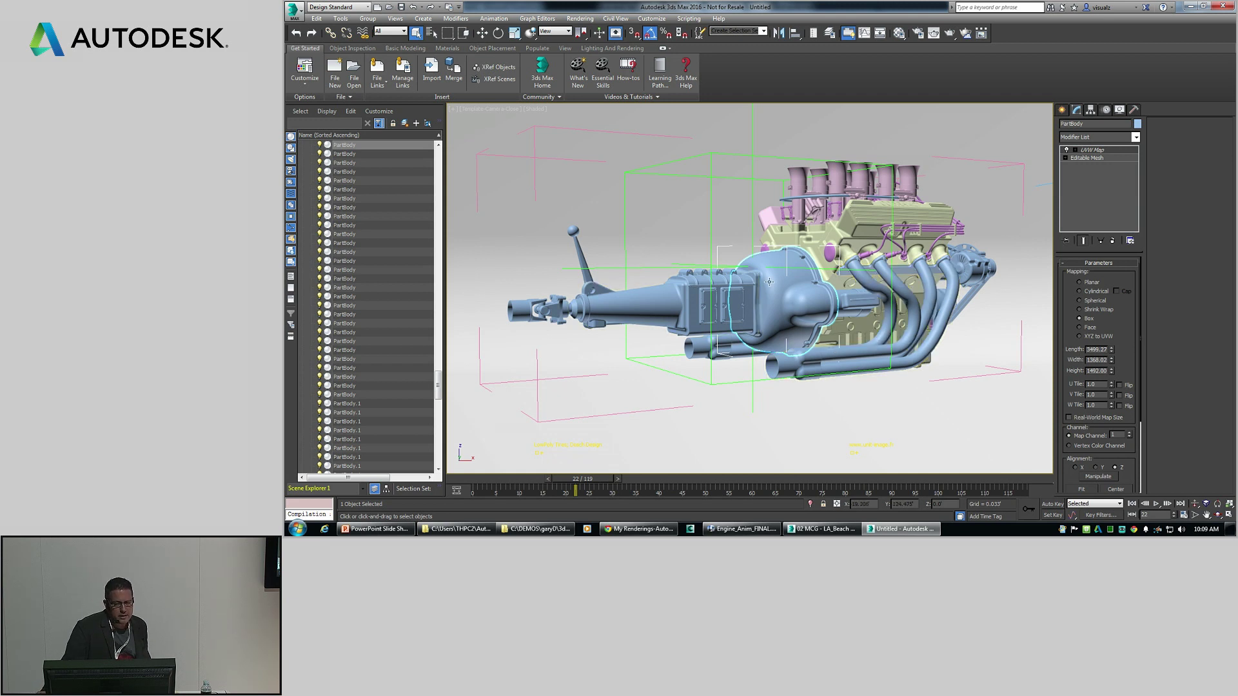
{"action": "left_click", "coordinate": [748, 284]}
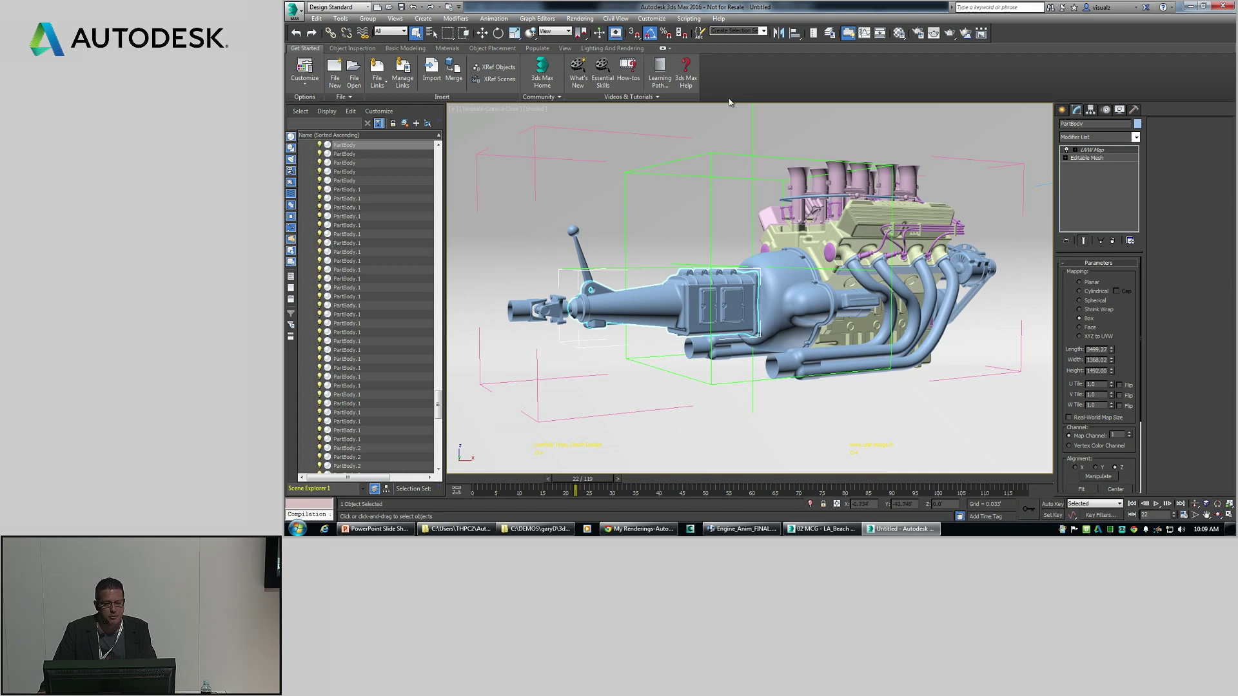
Open the Material Editor and load Brushed Metal and Chrome from the EngineBlockDemo.mat library into the first two sample slots
{"action": "left_click", "coordinate": [899, 33]}
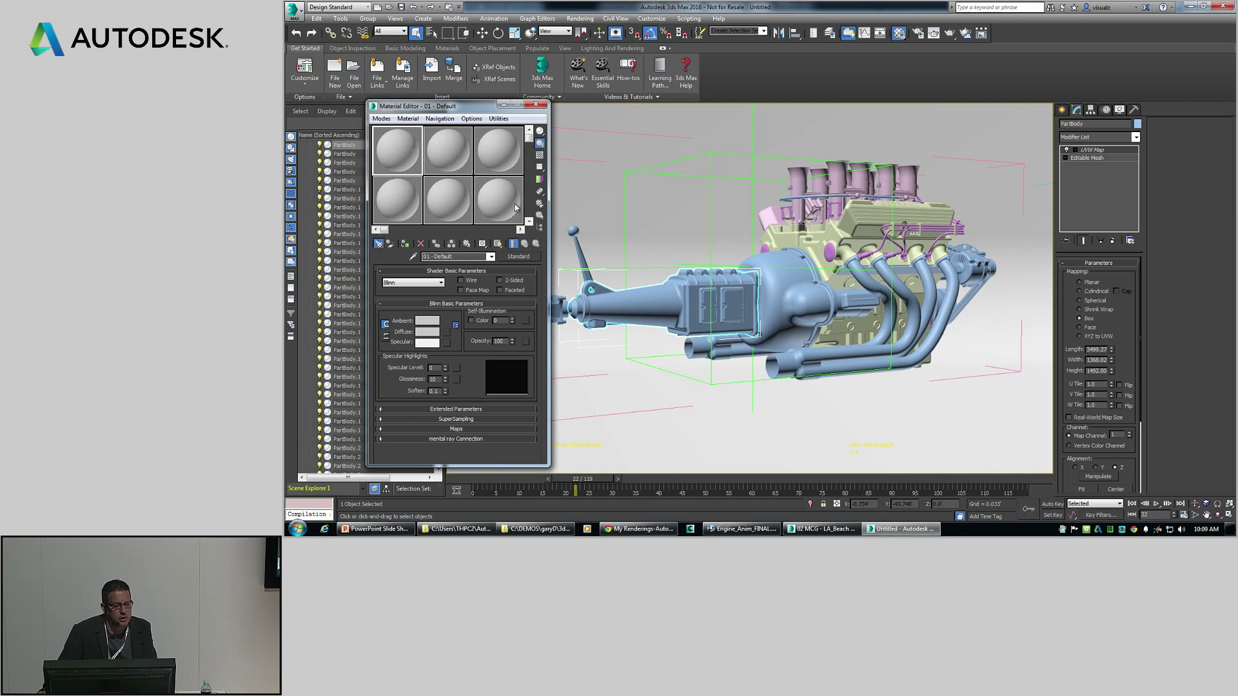
{"action": "left_click", "coordinate": [379, 243]}
{"action": "left_click", "coordinate": [597, 190]}
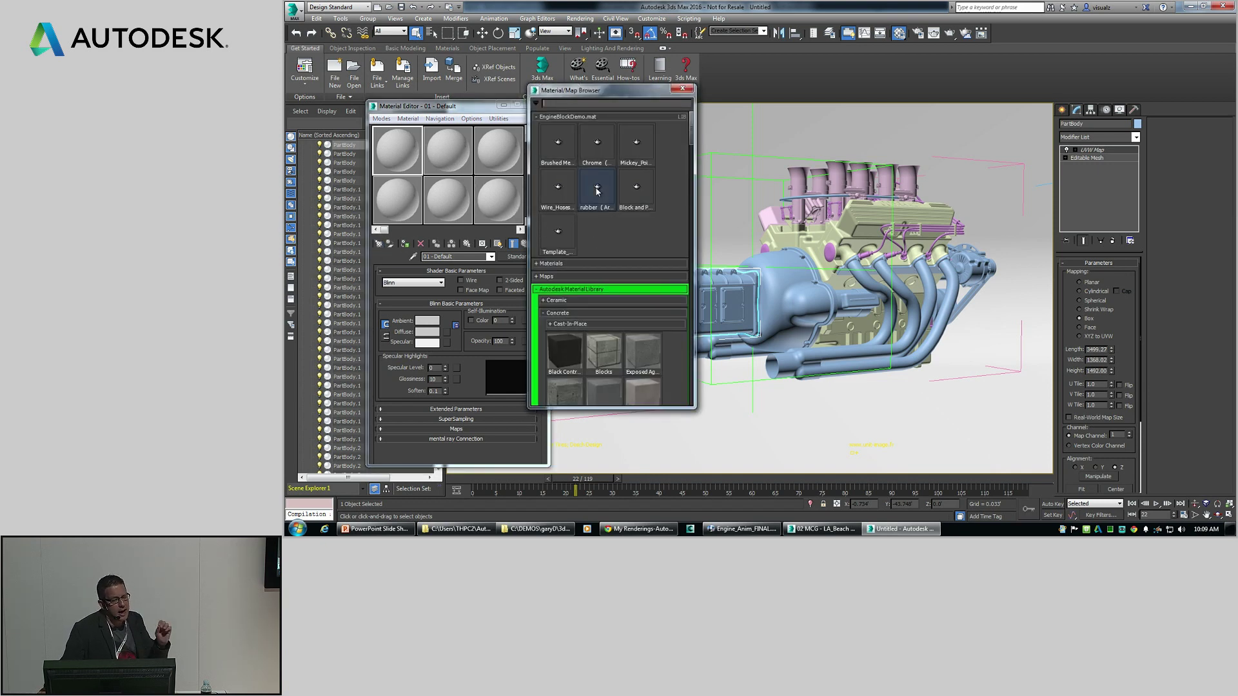
{"action": "left_click_drag", "start_coordinate": [488, 150], "coordinate": [405, 157]}
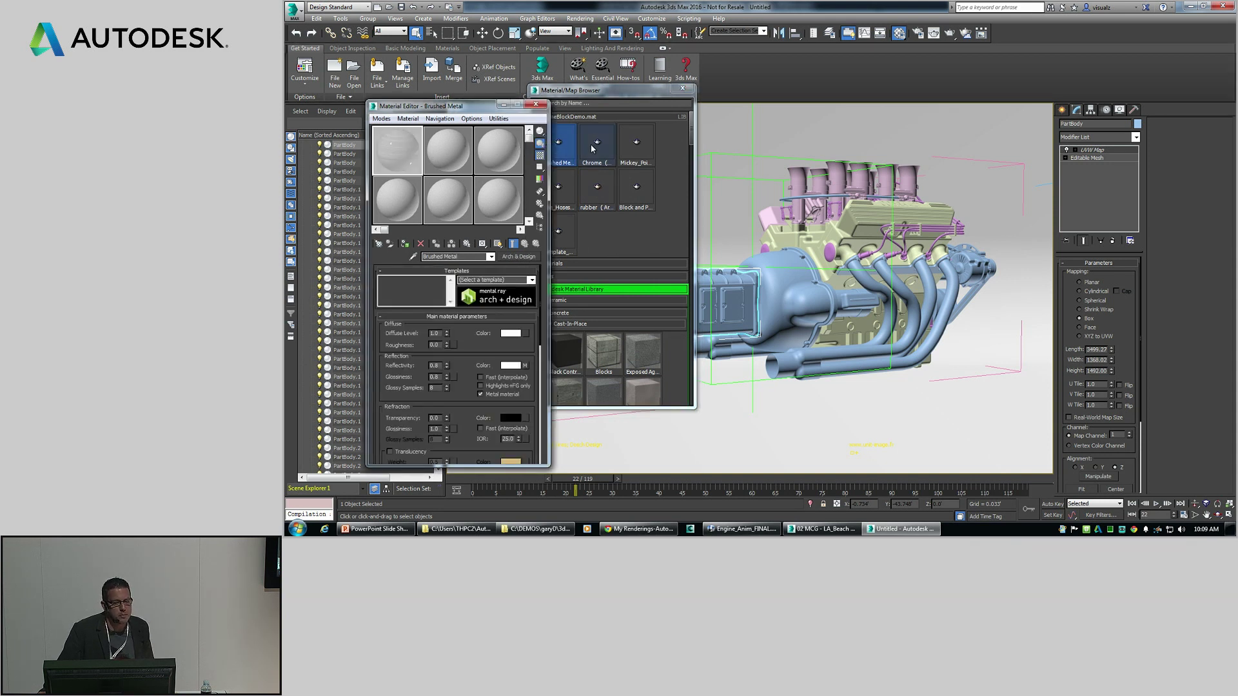
{"action": "left_click", "coordinate": [594, 150]}
{"action": "left_click_drag", "start_coordinate": [519, 157], "coordinate": [454, 159]}
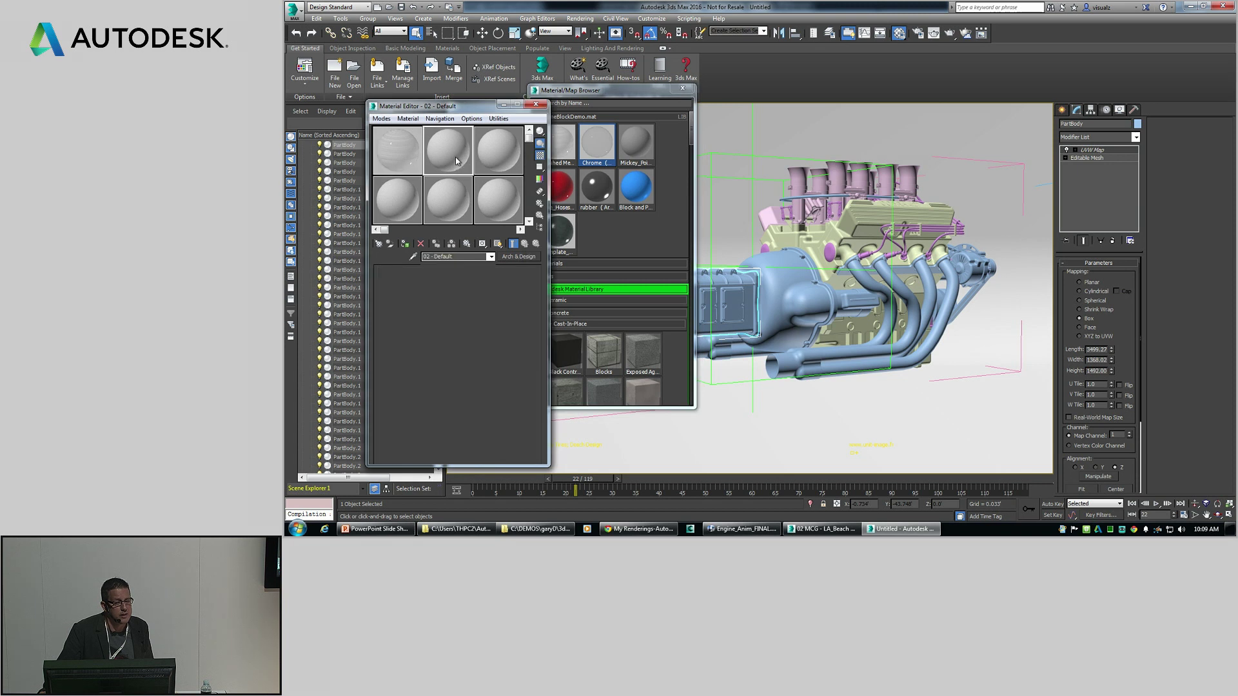
Load Mickey_Pointy, Wire_Hoses, rubber, and Block and Pipe Receivers from the library into the remaining four visible sample slots
{"action": "left_click", "coordinate": [627, 143]}
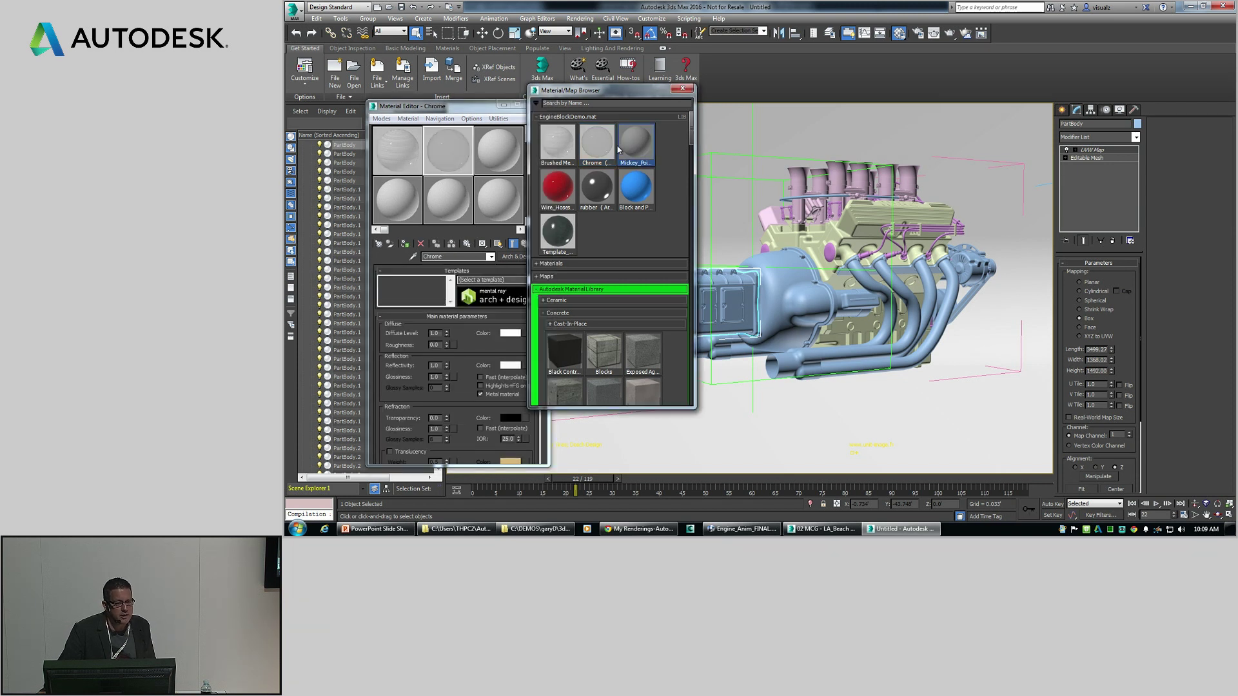
{"action": "left_click_drag", "start_coordinate": [503, 153], "coordinate": [502, 155]}
{"action": "left_click", "coordinate": [561, 190]}
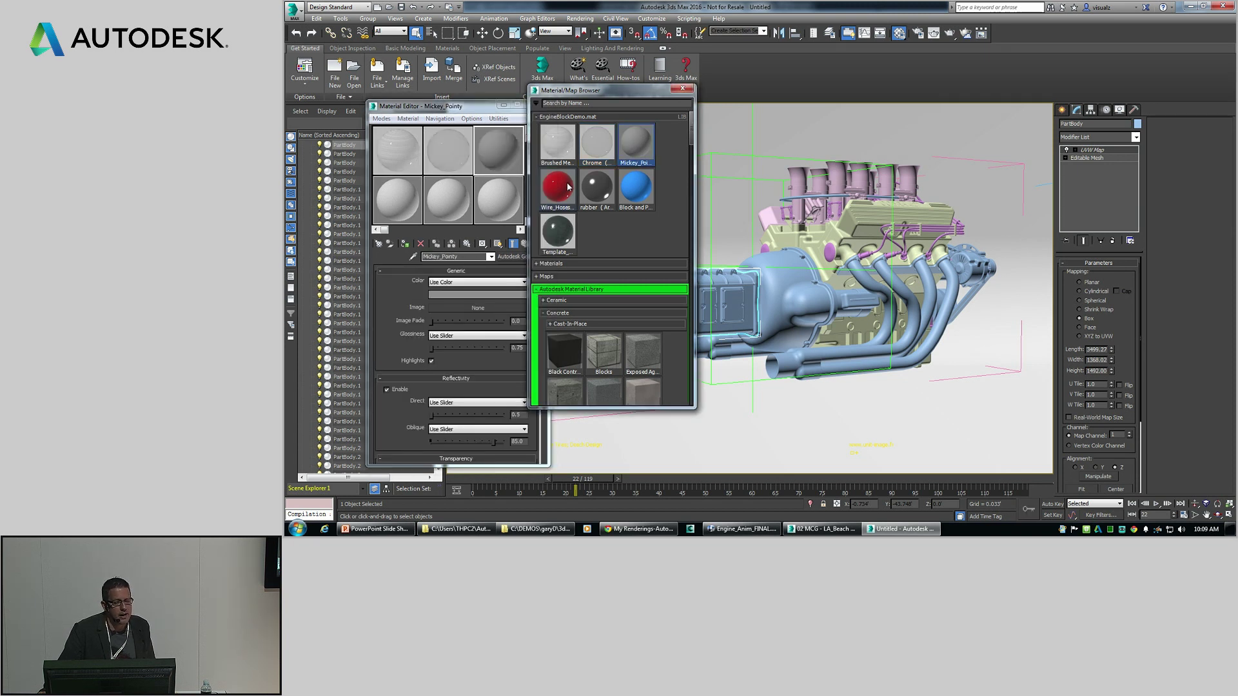
{"action": "left_click_drag", "start_coordinate": [565, 193], "coordinate": [398, 205]}
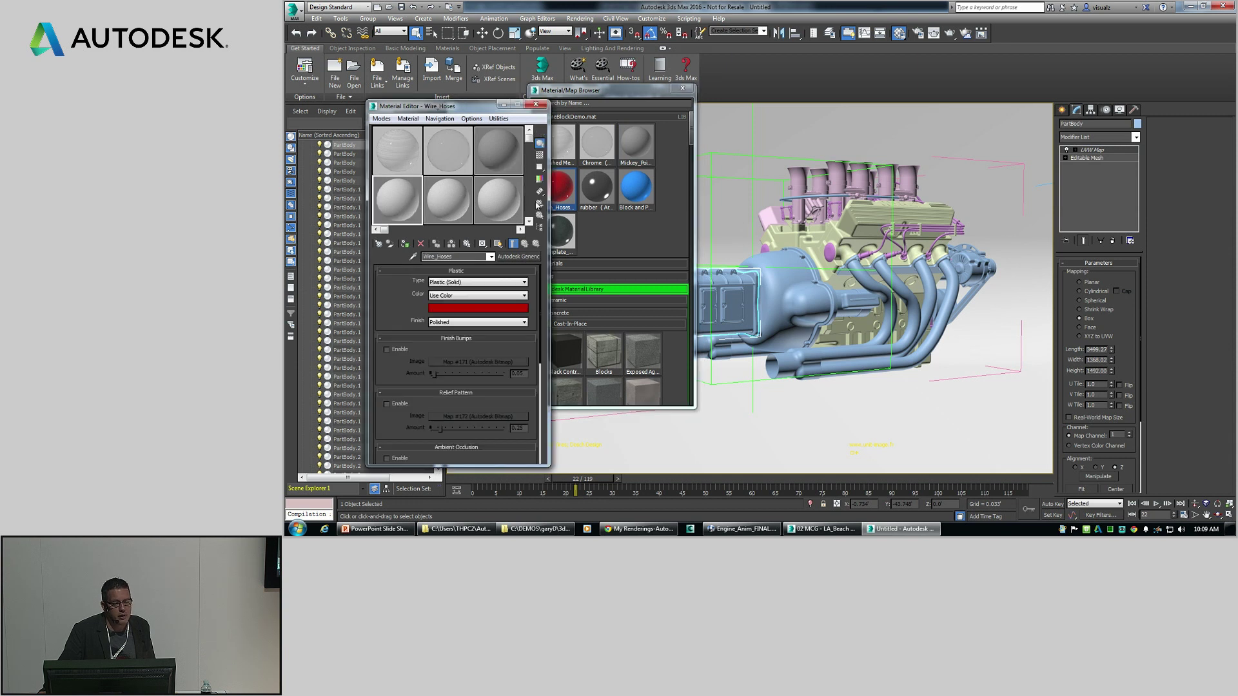
{"action": "left_click", "coordinate": [596, 190]}
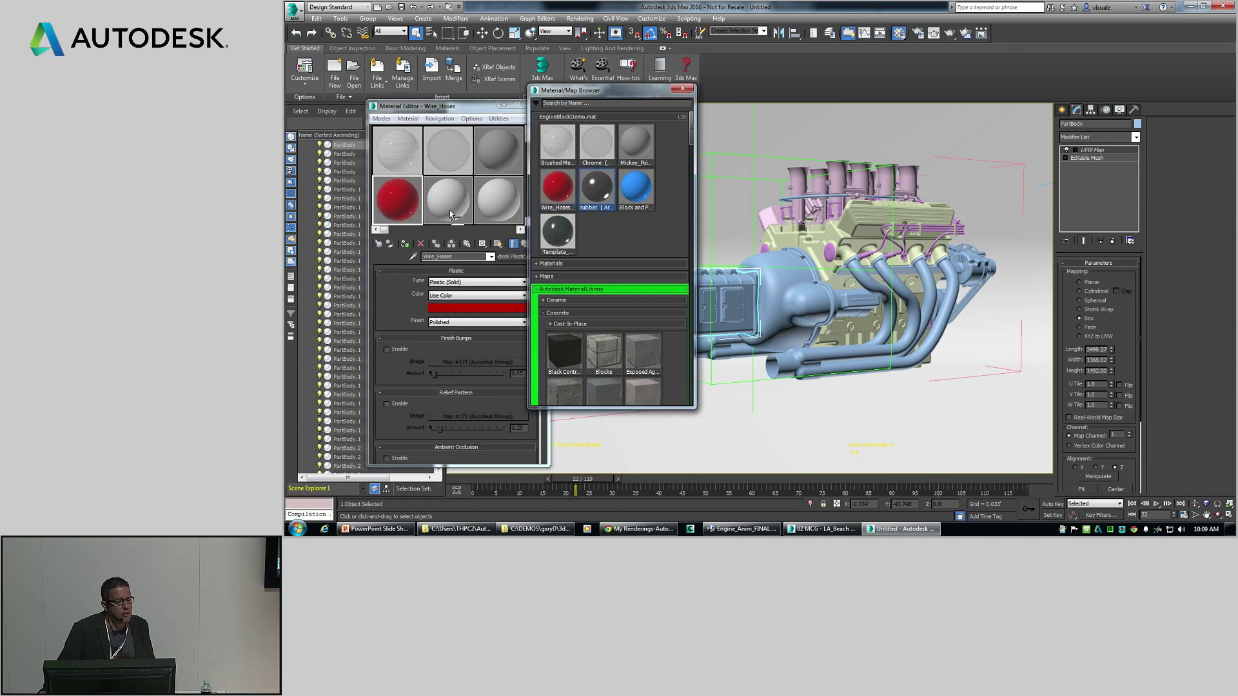
{"action": "left_click_drag", "start_coordinate": [450, 215], "coordinate": [449, 213]}
{"action": "left_click", "coordinate": [640, 192]}
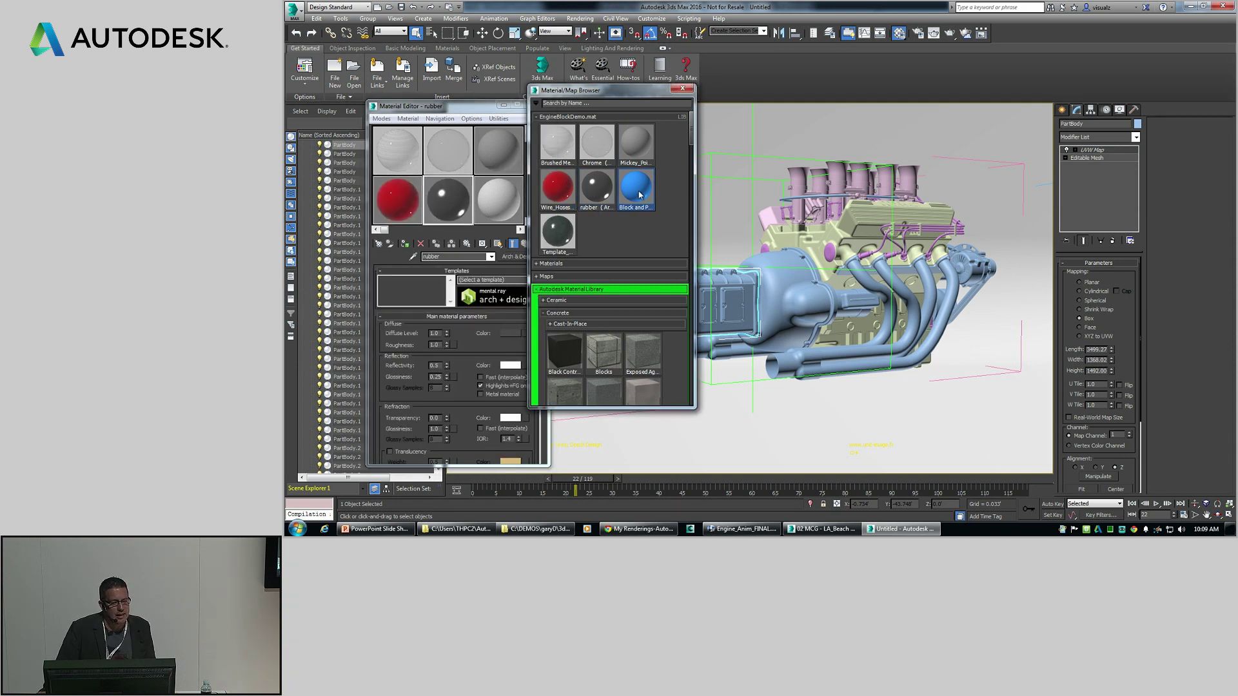
{"action": "left_click_drag", "start_coordinate": [535, 219], "coordinate": [502, 203]}
Browse the Autodesk Material Library from the concrete to the metal materials, and close the Material/Map Browser
{"action": "left_click_drag", "start_coordinate": [640, 97], "coordinate": [651, 99]}
{"action": "scroll", "coordinate": [701, 133], "scroll_direction": "down", "scroll_amount": 4}
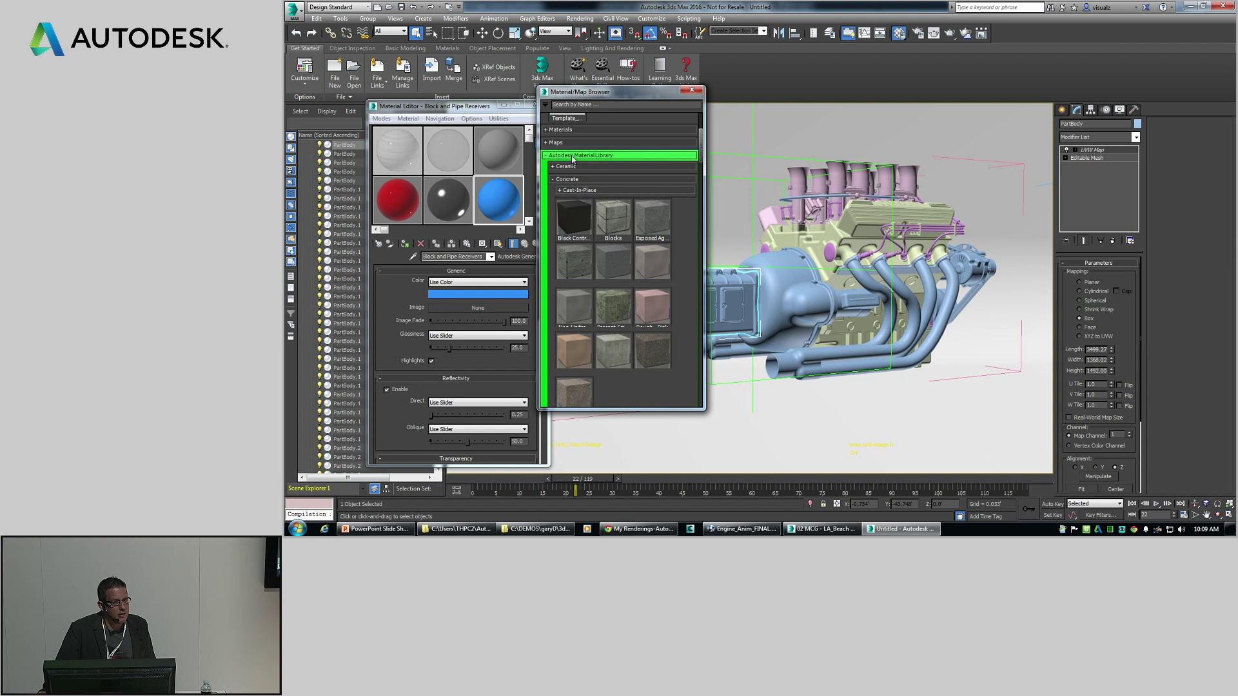
{"action": "left_click_drag", "start_coordinate": [701, 141], "coordinate": [676, 307]}
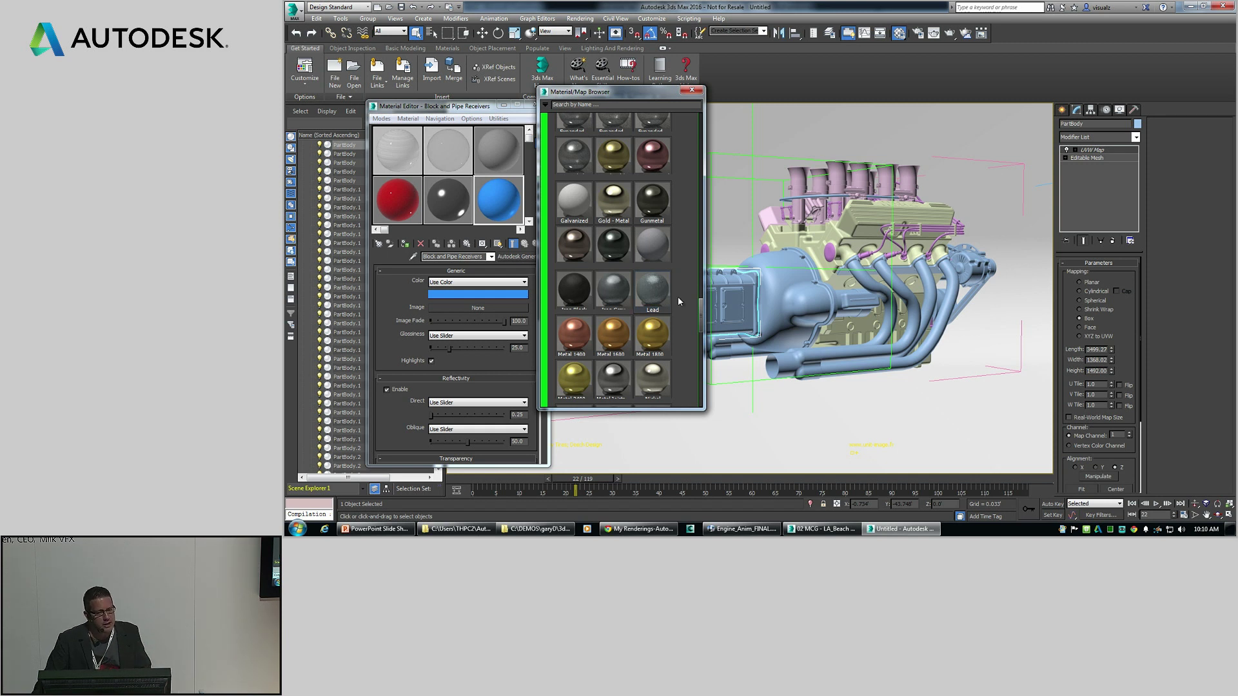
{"action": "left_click_drag", "start_coordinate": [702, 308], "coordinate": [733, 135]}
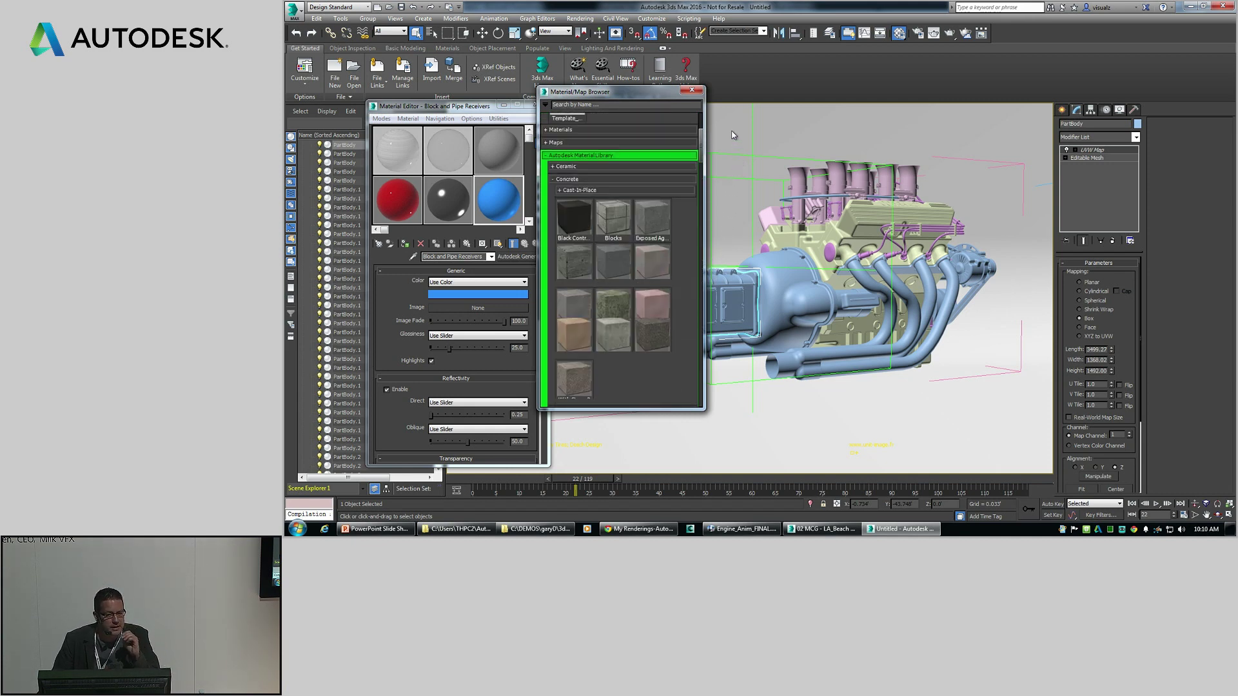
{"action": "left_click", "coordinate": [691, 90]}
Select all objects in the scene and assign the Brushed Metal material to them
{"action": "left_click", "coordinate": [771, 277]}
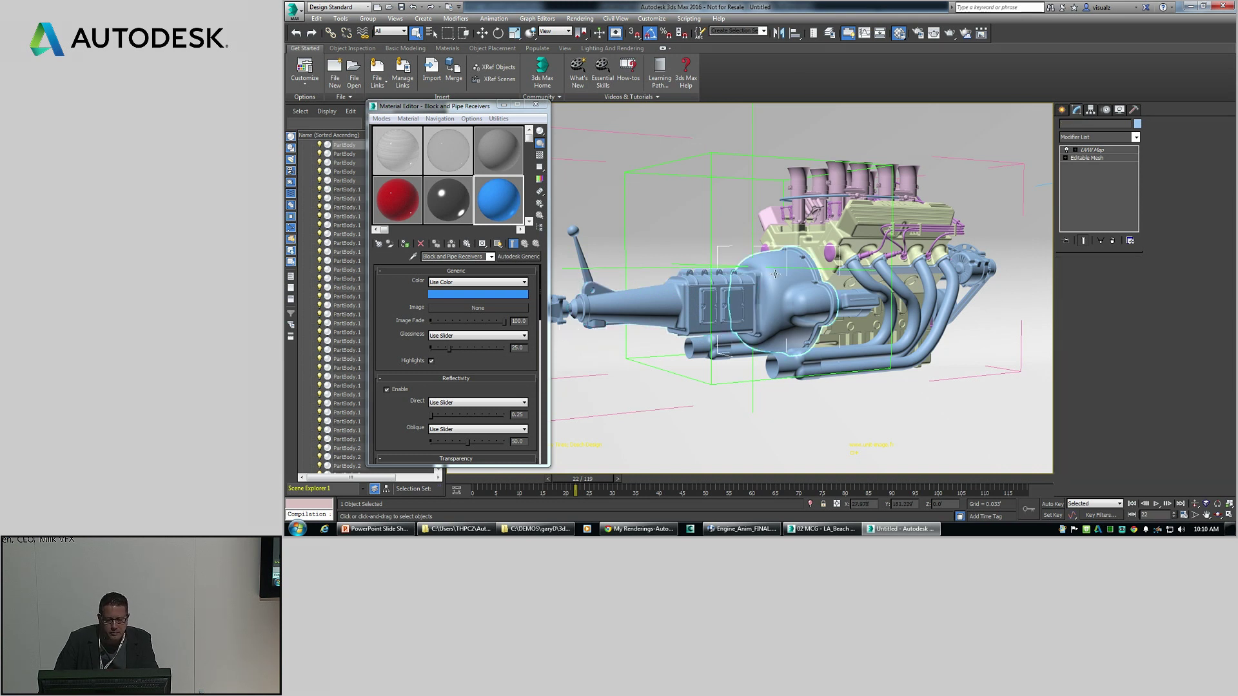
{"action": "left_click", "coordinate": [678, 295], "text": "ctrl"}
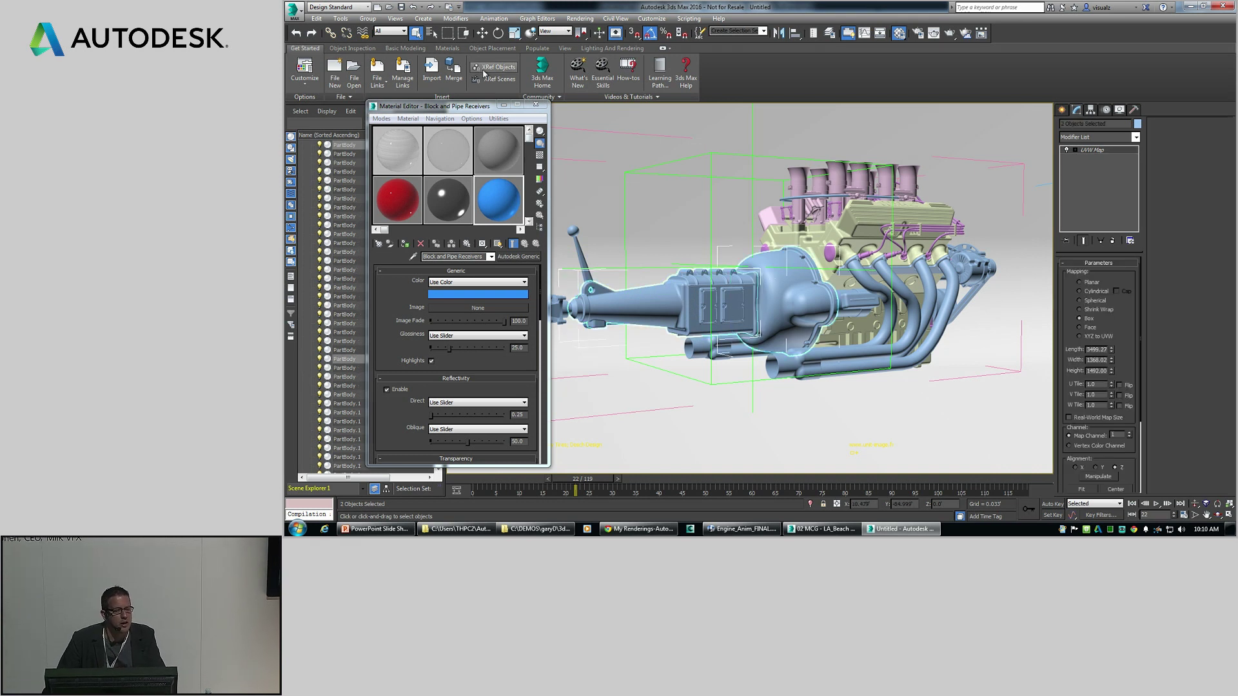
{"action": "key", "text": "ctrl+a"}
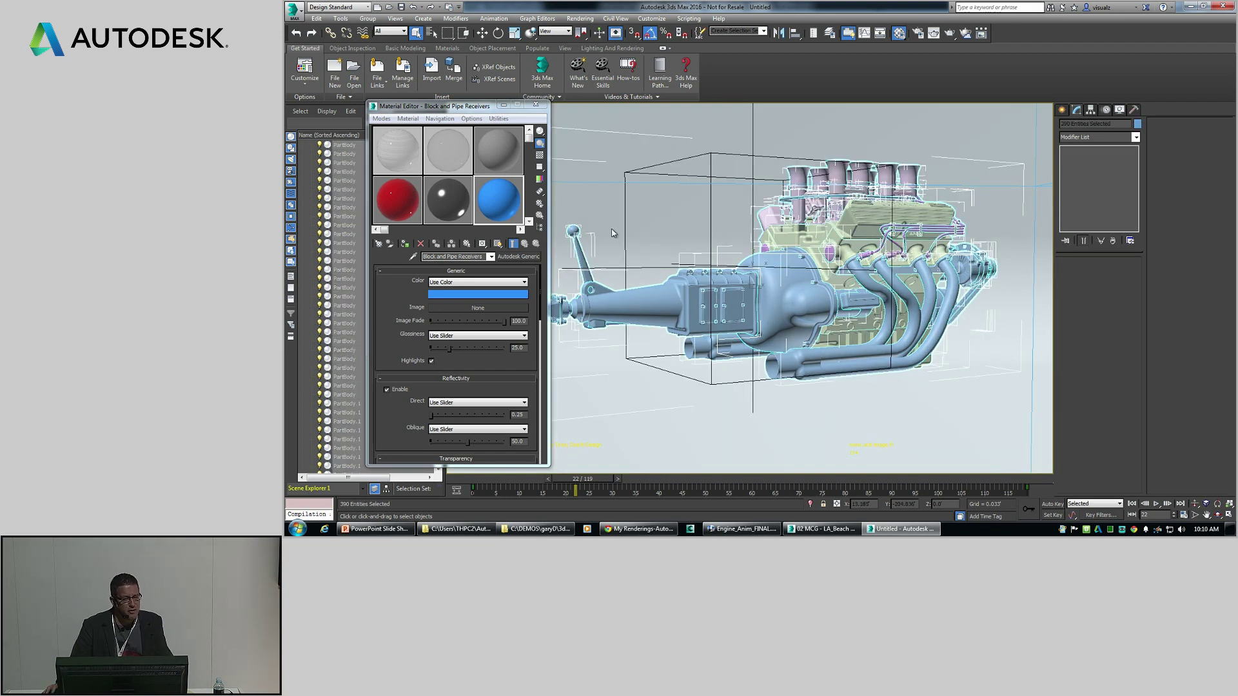
{"action": "left_click", "coordinate": [412, 158]}
{"action": "left_click", "coordinate": [405, 244]}
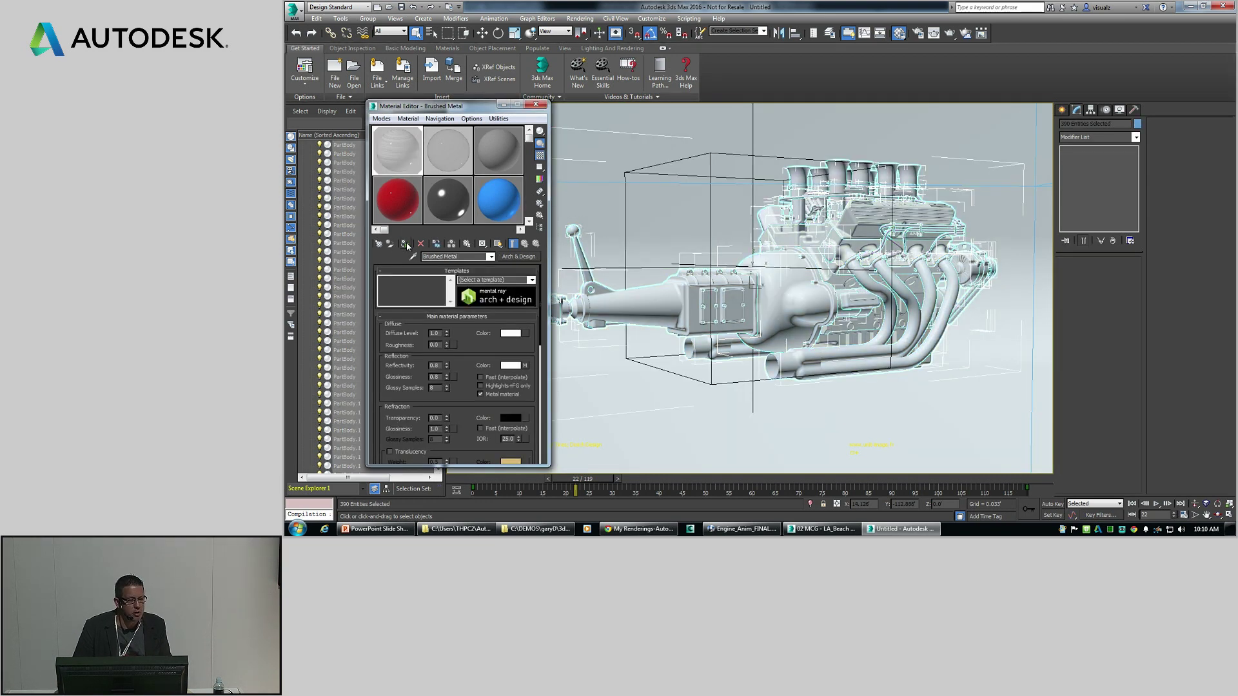
Assign the Mickey_Pointy material to the gearbox and the bell housing
{"action": "left_click", "coordinate": [650, 265]}
{"action": "left_click", "coordinate": [780, 277], "text": "ctrl"}
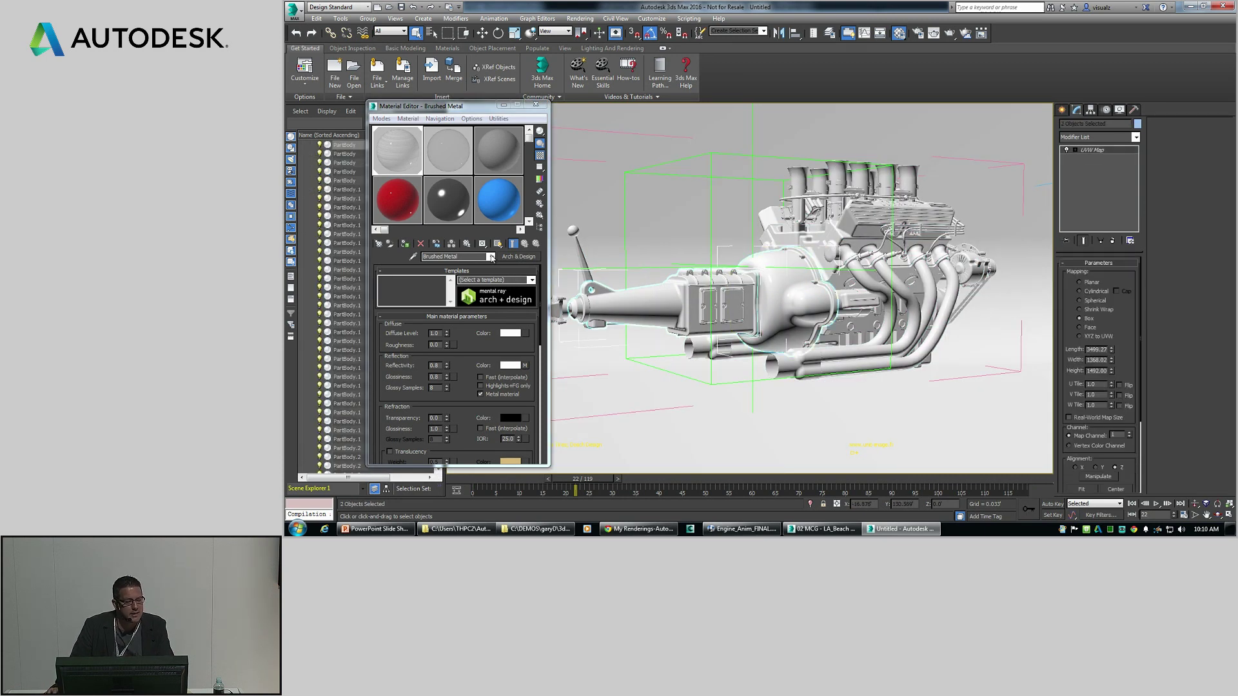
{"action": "left_click", "coordinate": [500, 167]}
{"action": "left_click", "coordinate": [405, 245]}
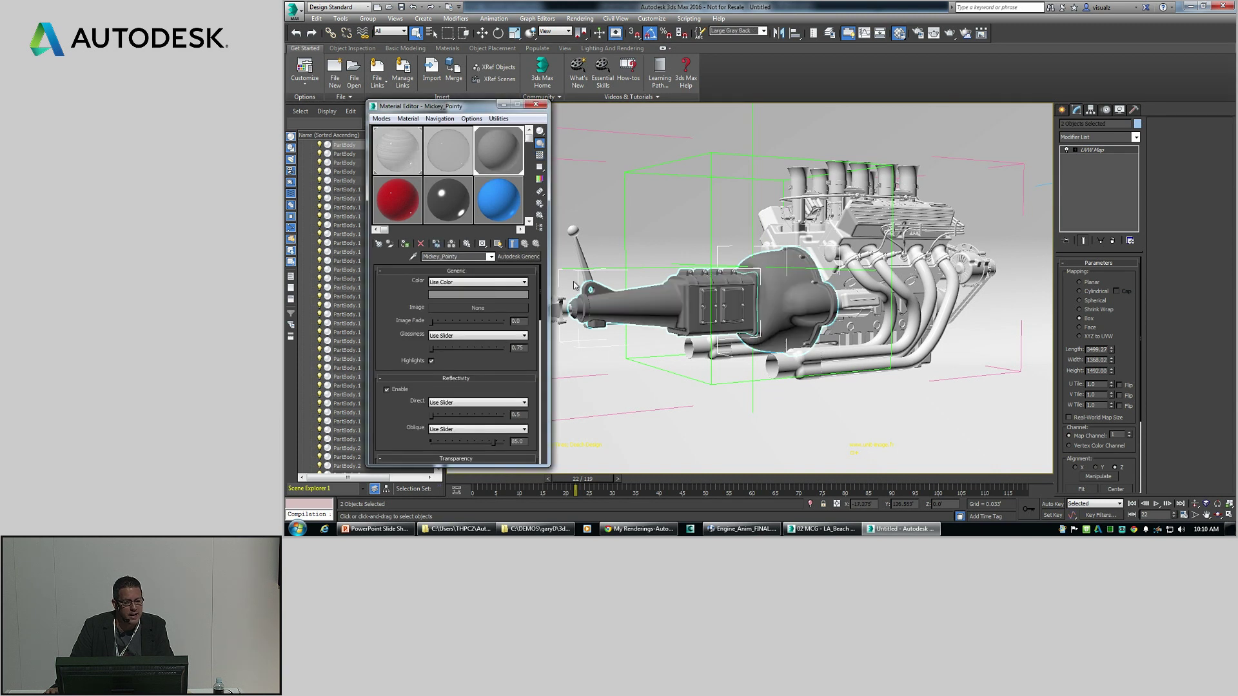
Select the exhaust headers and the valve covers together and assign the Chrome material to them
{"action": "left_click", "coordinate": [699, 347]}
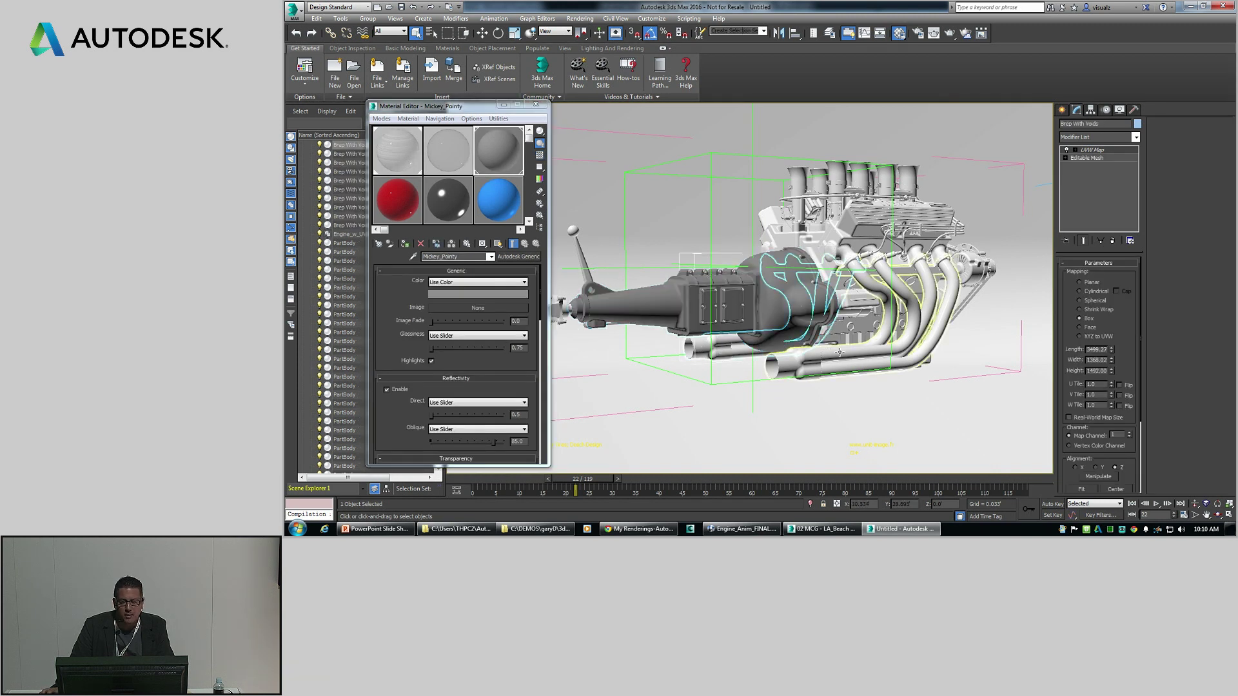
{"action": "left_click", "coordinate": [938, 206], "text": "ctrl"}
{"action": "left_click", "coordinate": [761, 220], "text": "ctrl"}
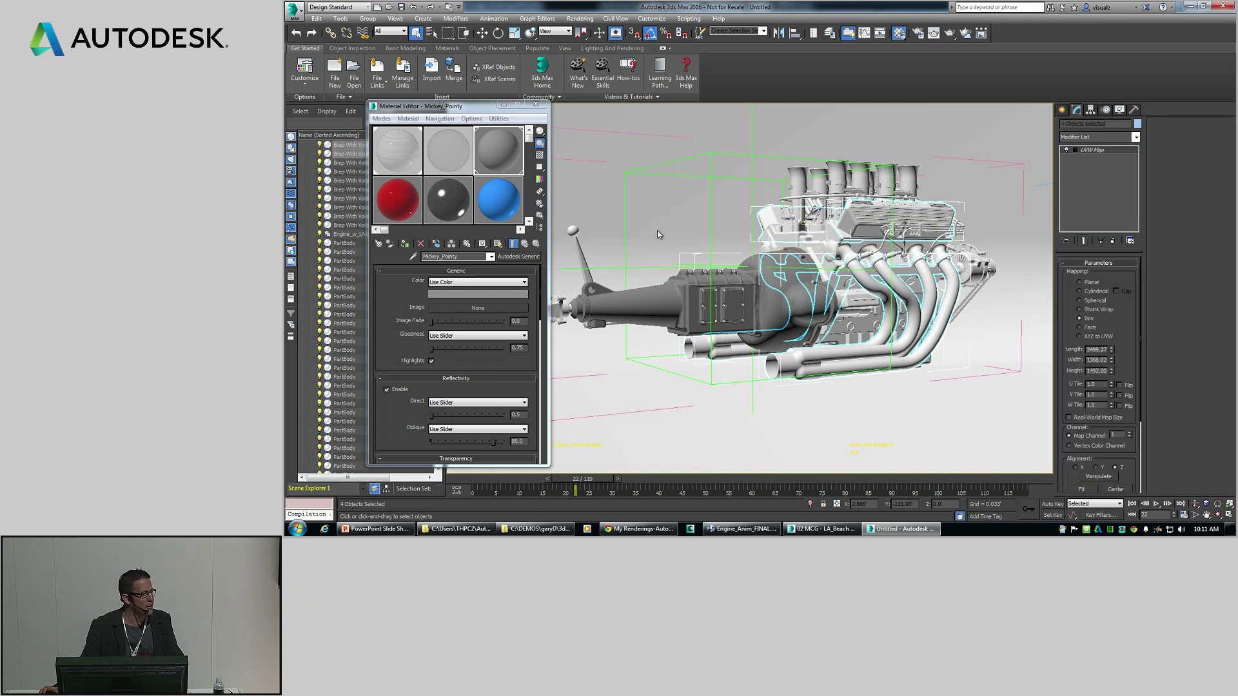
{"action": "left_click", "coordinate": [446, 153]}
{"action": "left_click", "coordinate": [403, 246]}
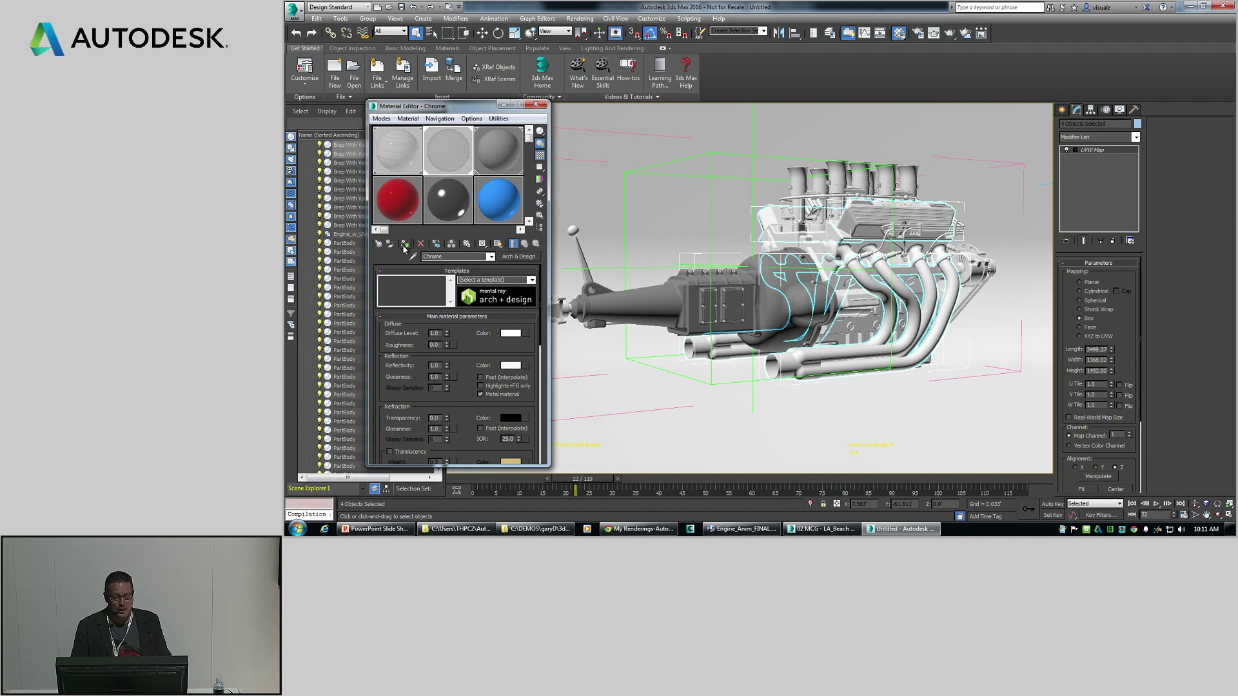
Assign the rubber material to the front drive belts and the gear shifter knob
{"action": "left_click_drag", "start_coordinate": [608, 478], "coordinate": [703, 478]}
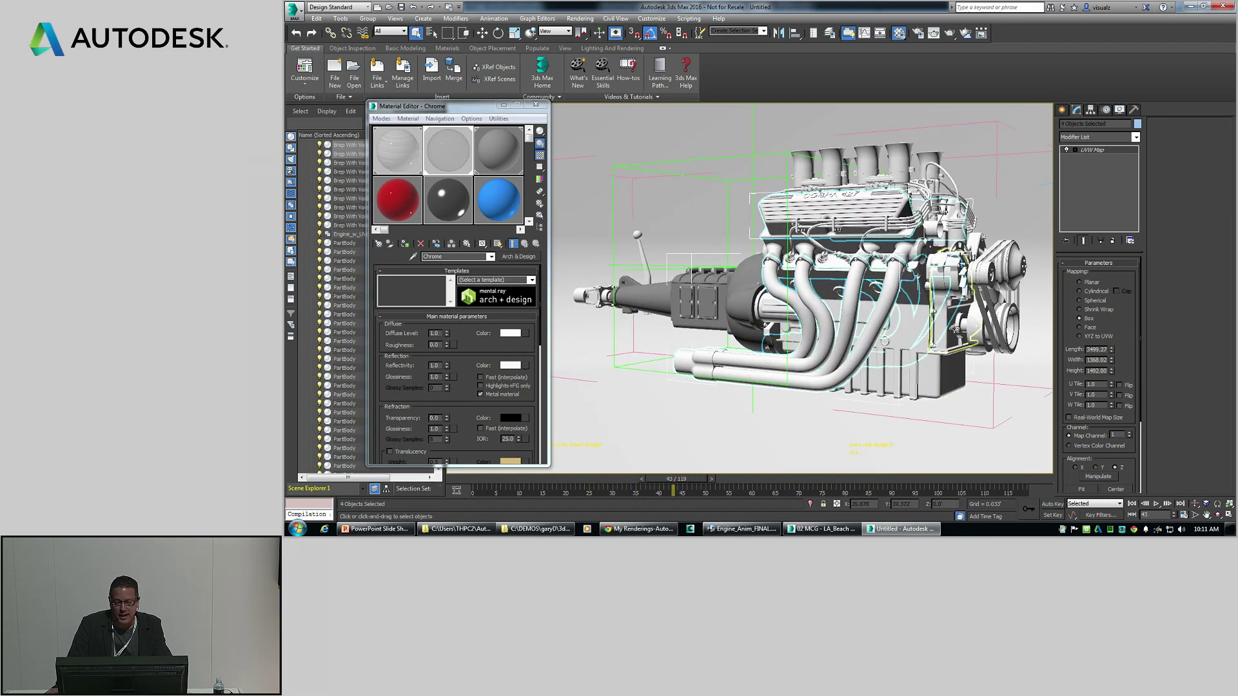
{"action": "left_click", "coordinate": [985, 298]}
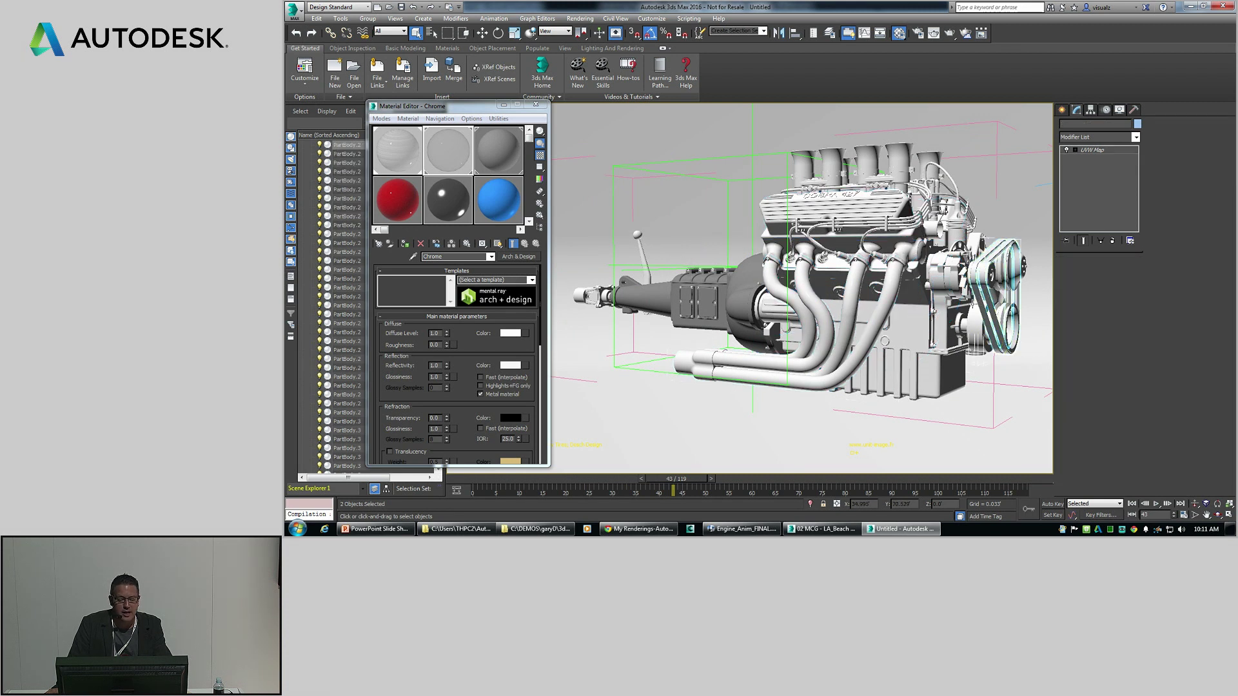
{"action": "left_click", "coordinate": [452, 205]}
{"action": "left_click", "coordinate": [406, 244]}
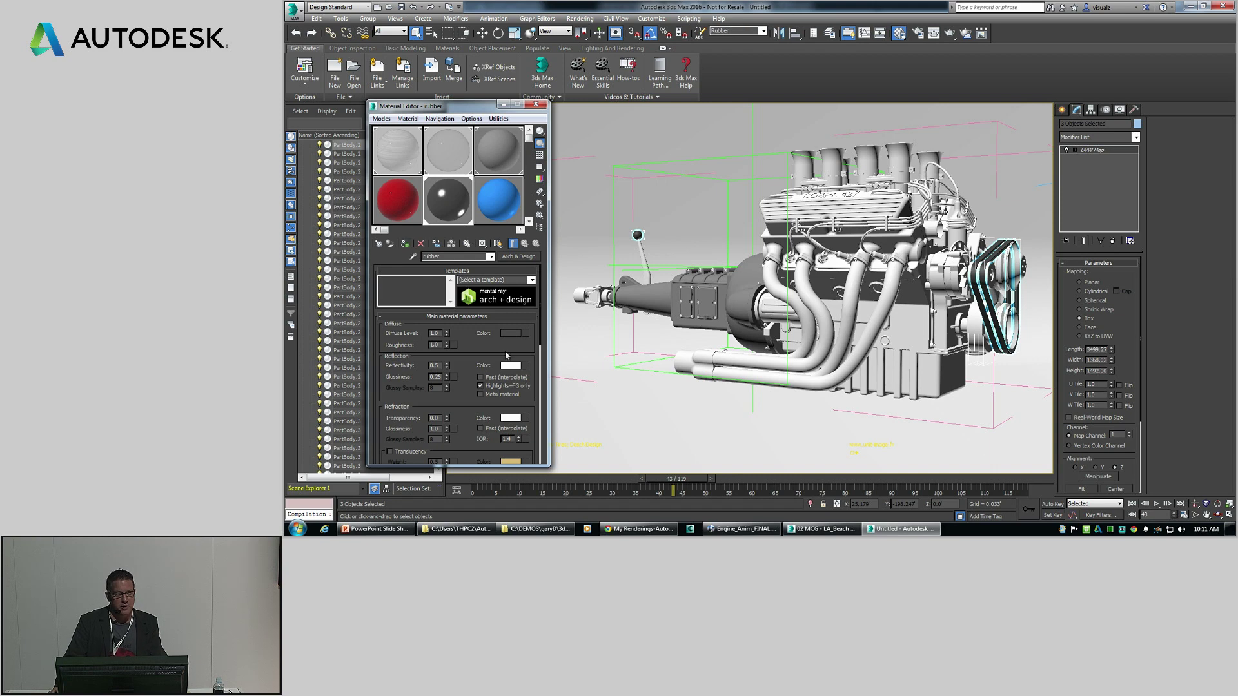
Select the engine block and both cylinder heads and assign the Block and Pipe Receivers material to them
{"action": "left_click_drag", "start_coordinate": [689, 484], "coordinate": [721, 483]}
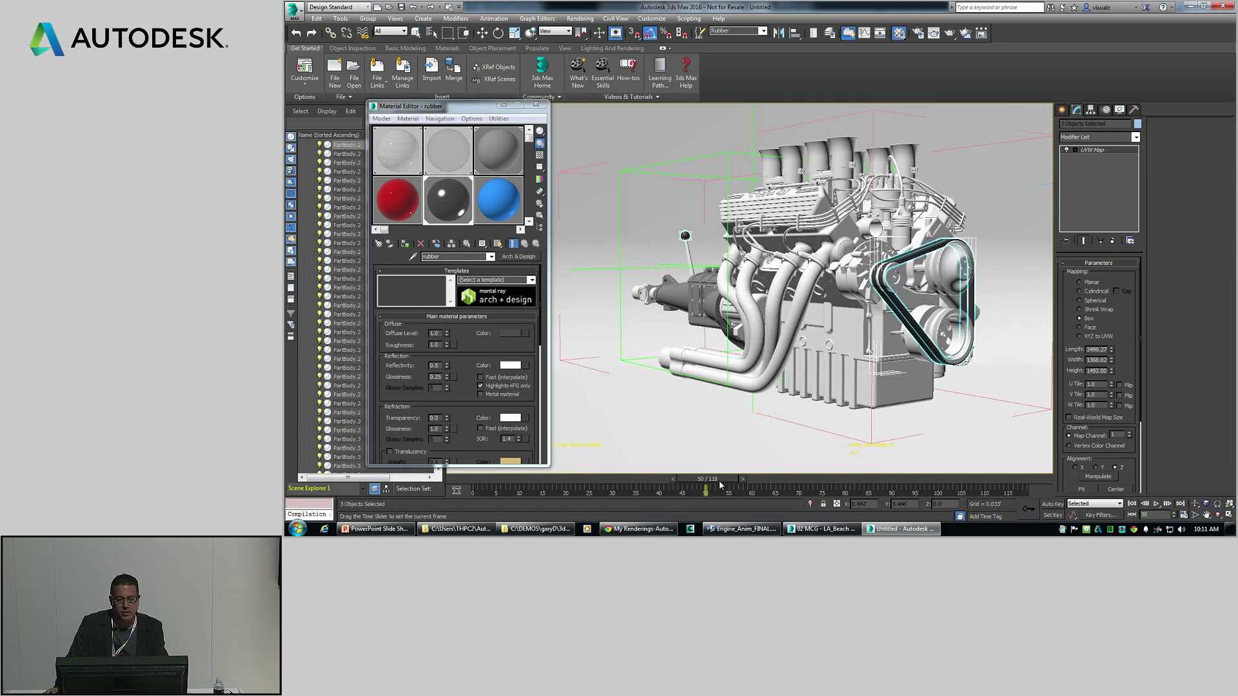
{"action": "left_click", "coordinate": [842, 271]}
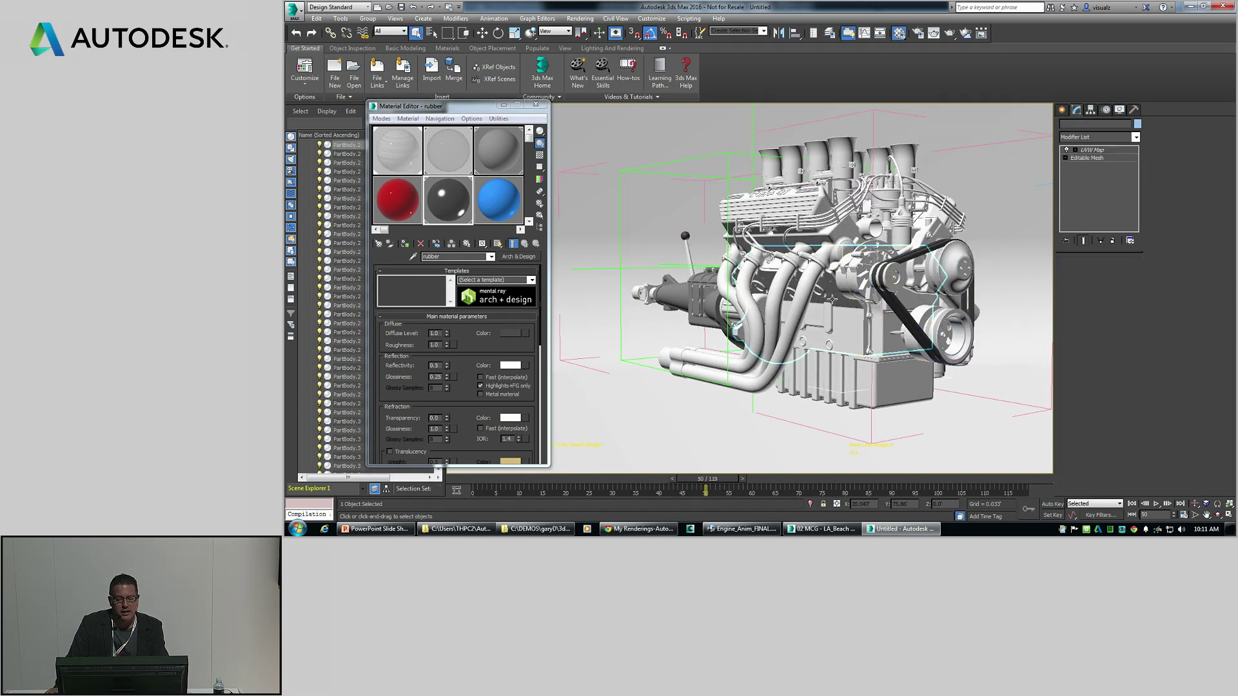
{"action": "left_click", "coordinate": [933, 236], "text": "ctrl"}
{"action": "left_click", "coordinate": [934, 236], "text": "ctrl"}
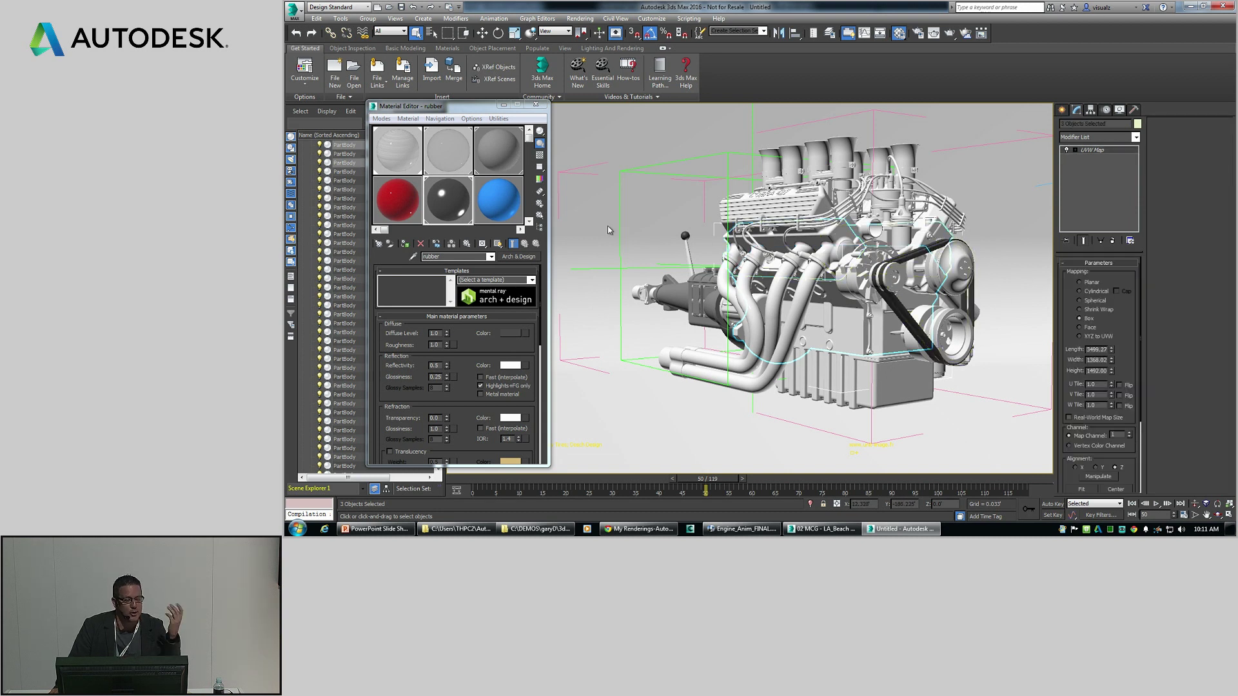
{"action": "left_click", "coordinate": [506, 207]}
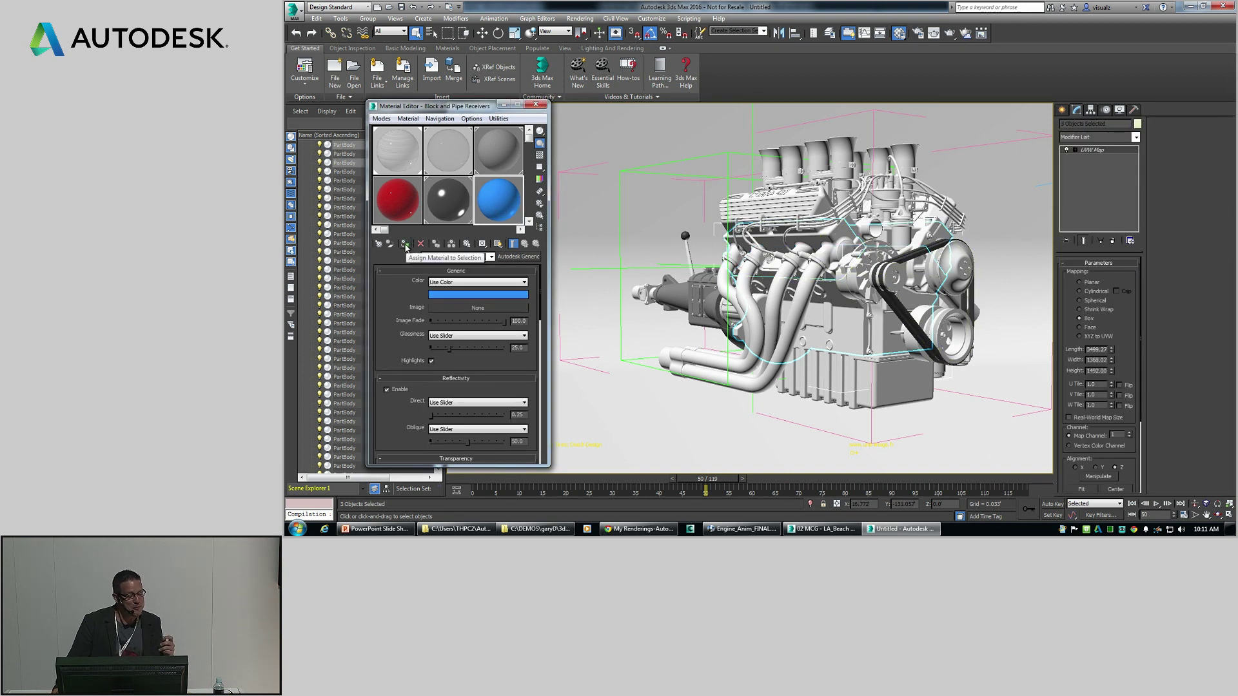
{"action": "left_click", "coordinate": [405, 248]}
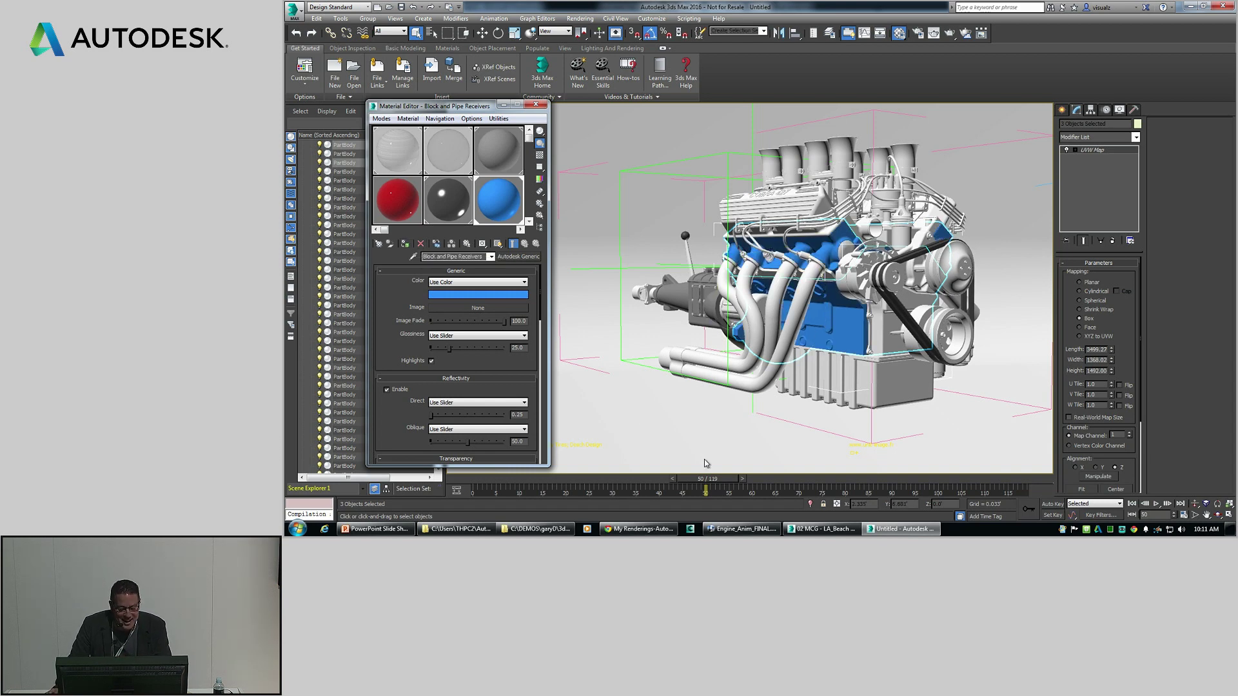
Assign the red Wire_Hoses material to a spark plug wire bundle at the front of the engine
{"action": "left_click_drag", "start_coordinate": [711, 479], "coordinate": [765, 480]}
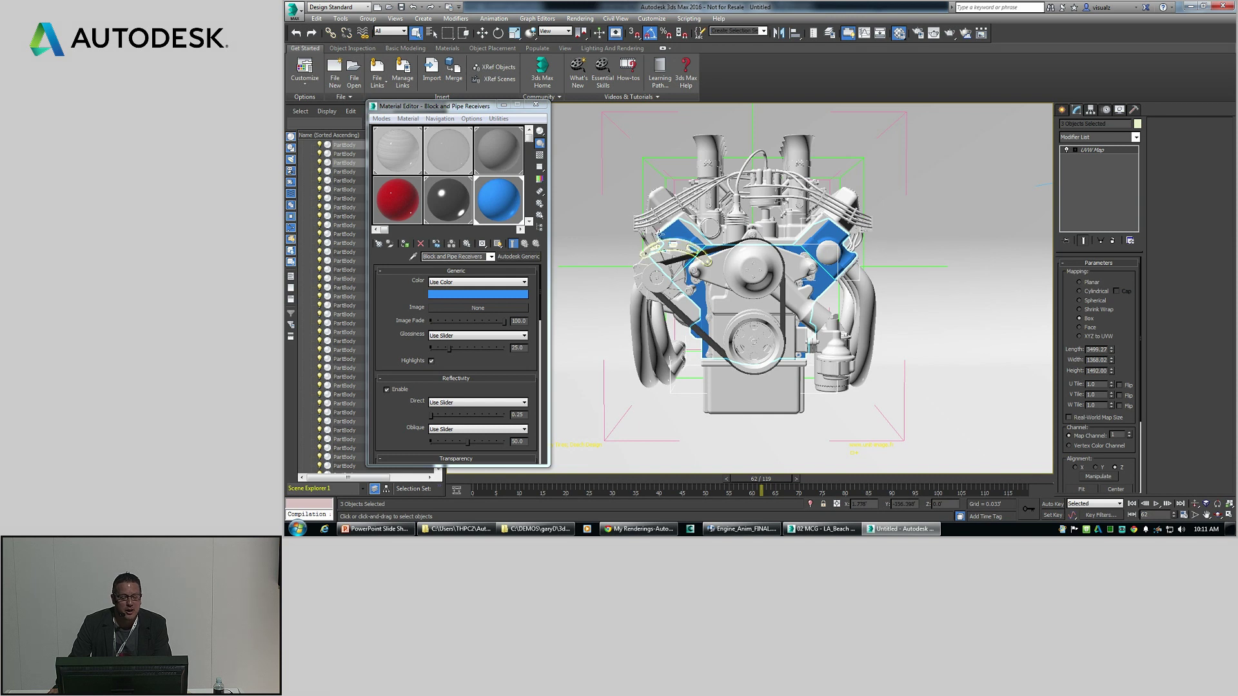
{"action": "left_click", "coordinate": [635, 218]}
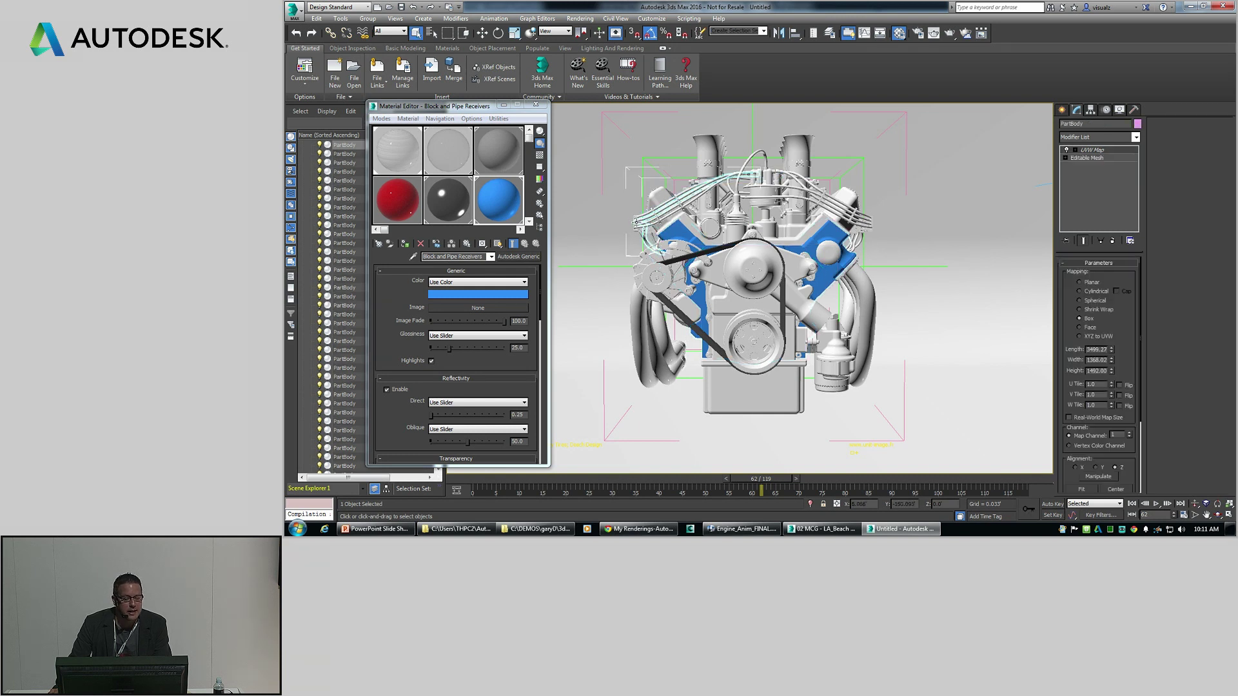
{"action": "left_click", "coordinate": [636, 226]}
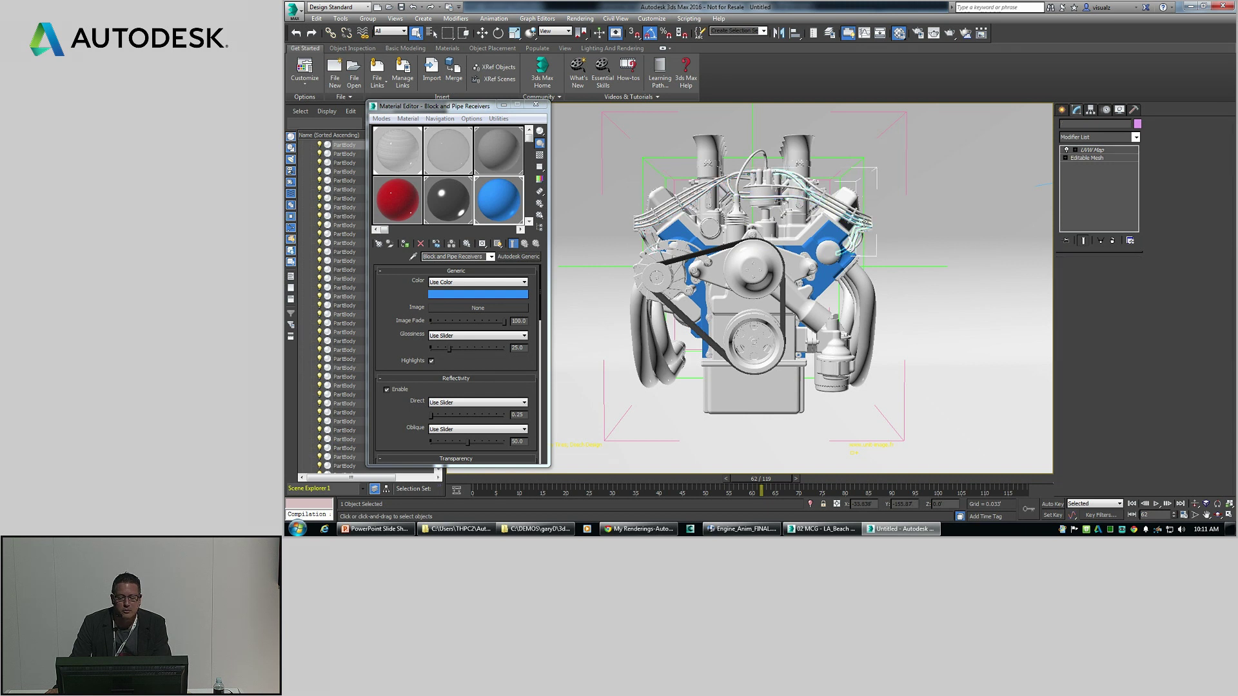
{"action": "left_click", "coordinate": [863, 219]}
{"action": "left_click", "coordinate": [867, 218]}
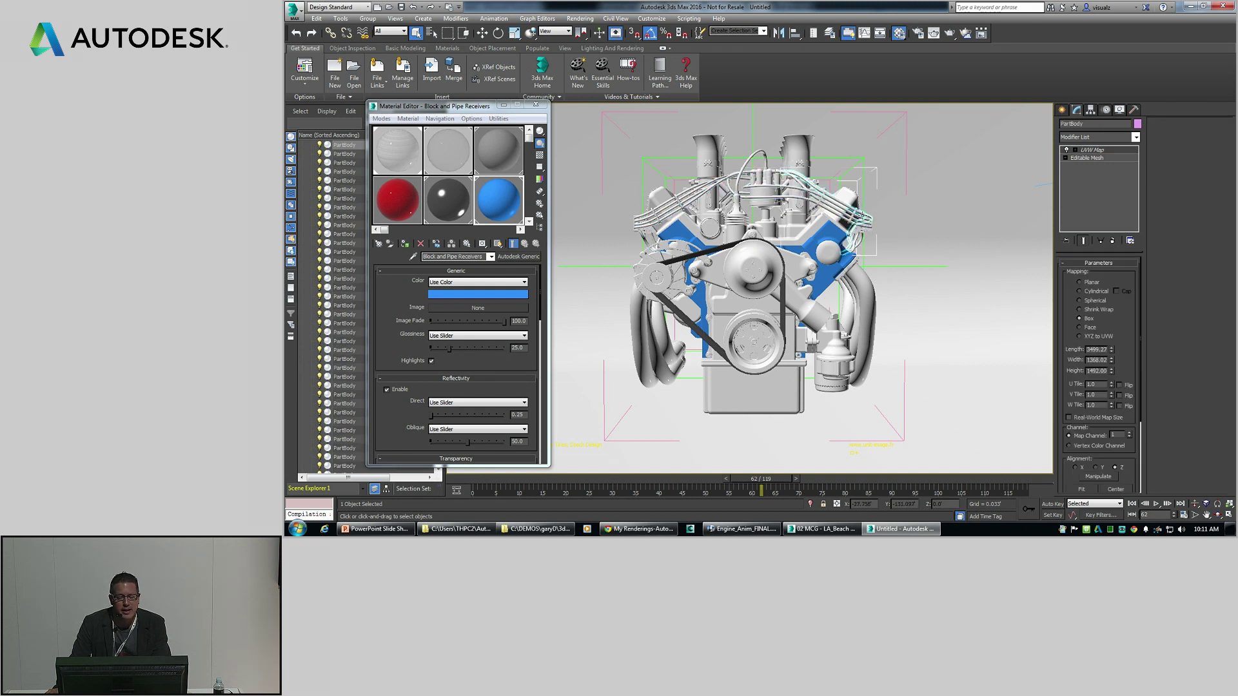
{"action": "left_click", "coordinate": [419, 198]}
{"action": "left_click", "coordinate": [405, 244]}
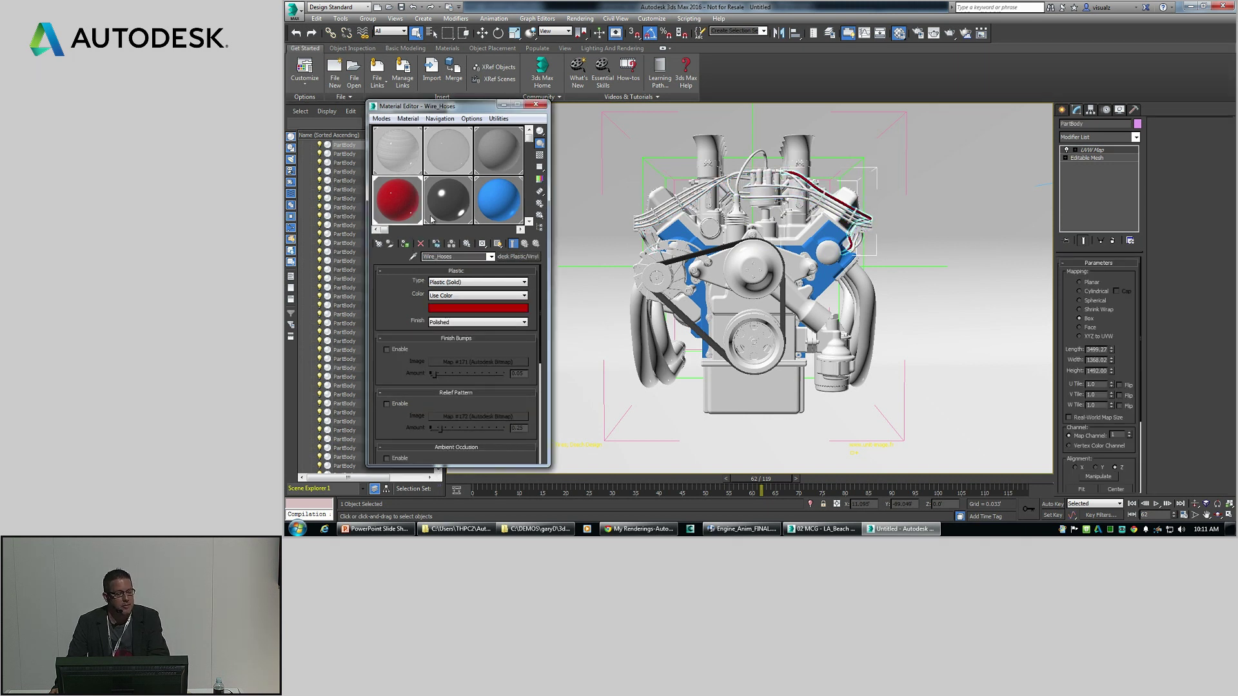
Render the camera view of the engine at frame 20 and stop the render before it completes
{"action": "left_click", "coordinate": [536, 104]}
{"action": "left_click_drag", "start_coordinate": [733, 478], "coordinate": [549, 474]}
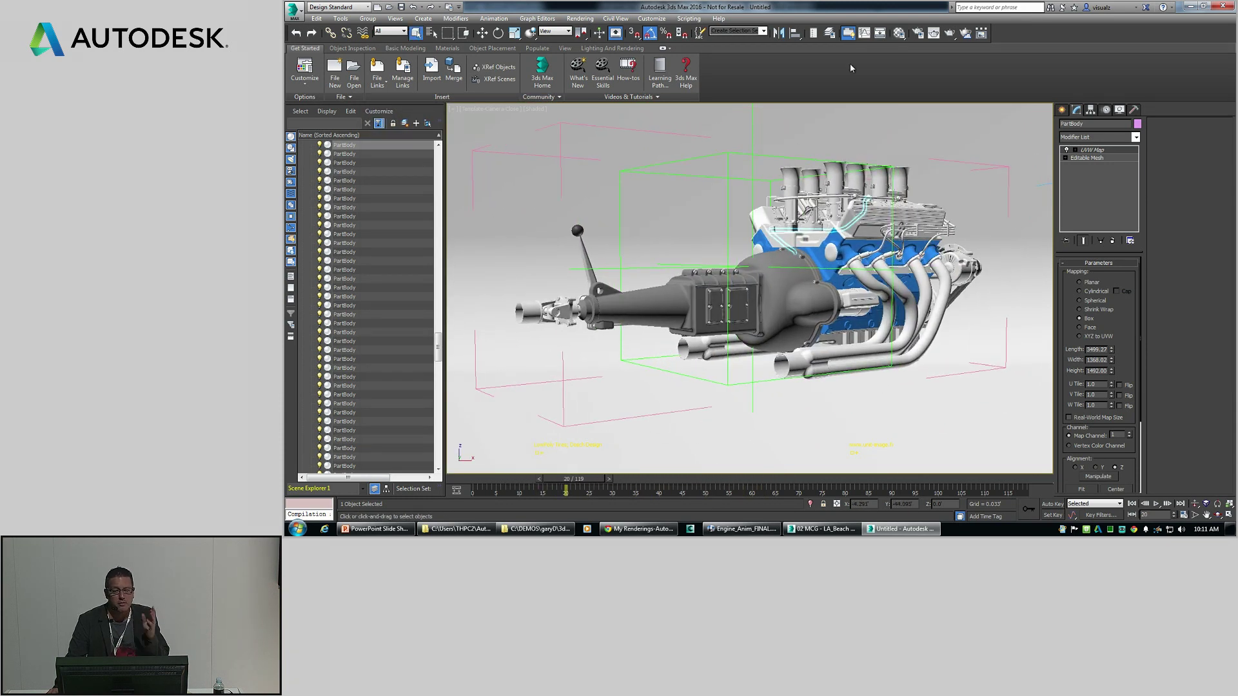
{"action": "left_click", "coordinate": [949, 34]}
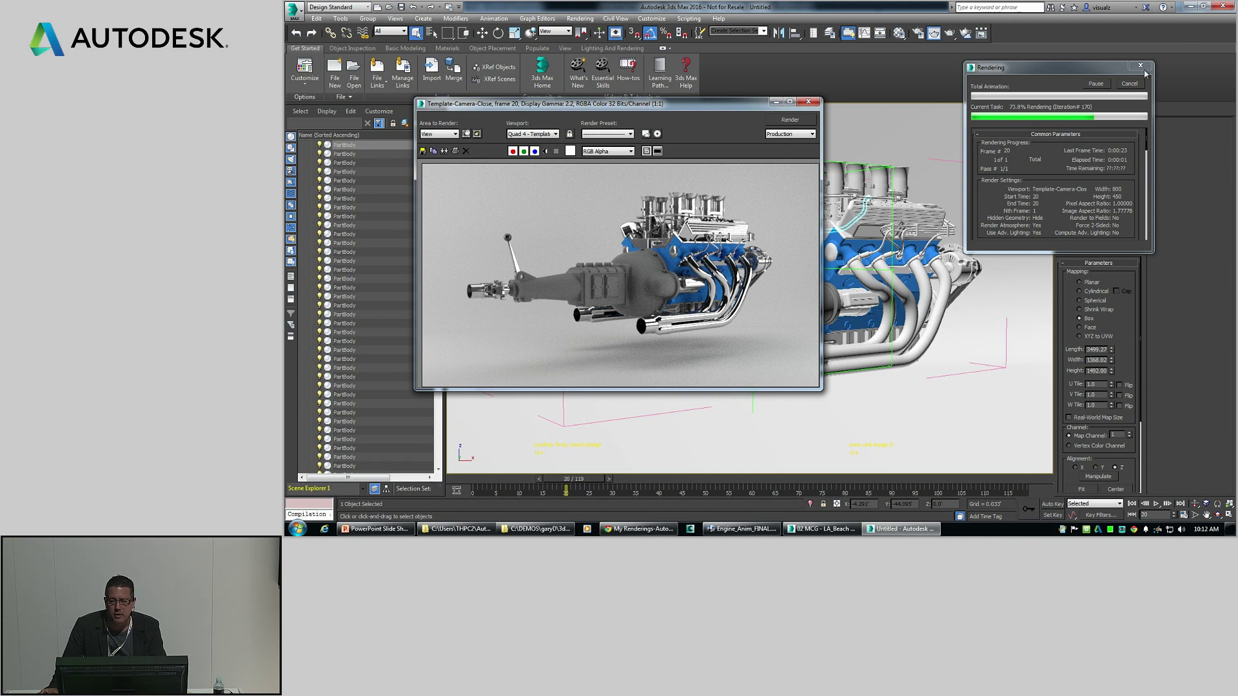
{"action": "left_click", "coordinate": [1114, 86]}
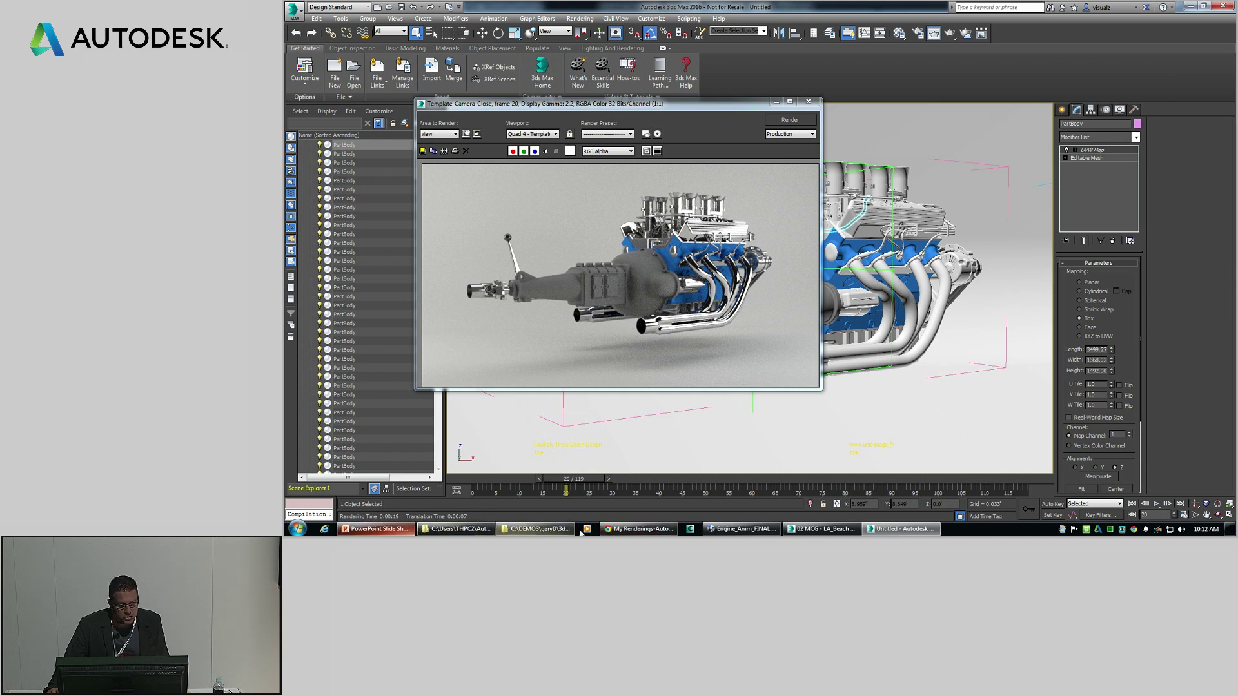
Switch to the movie player, play Engine_Anim_FINAL.mov and pause to examine the ambient occlusion section around frames 21 to 28
{"action": "left_click", "coordinate": [741, 530]}
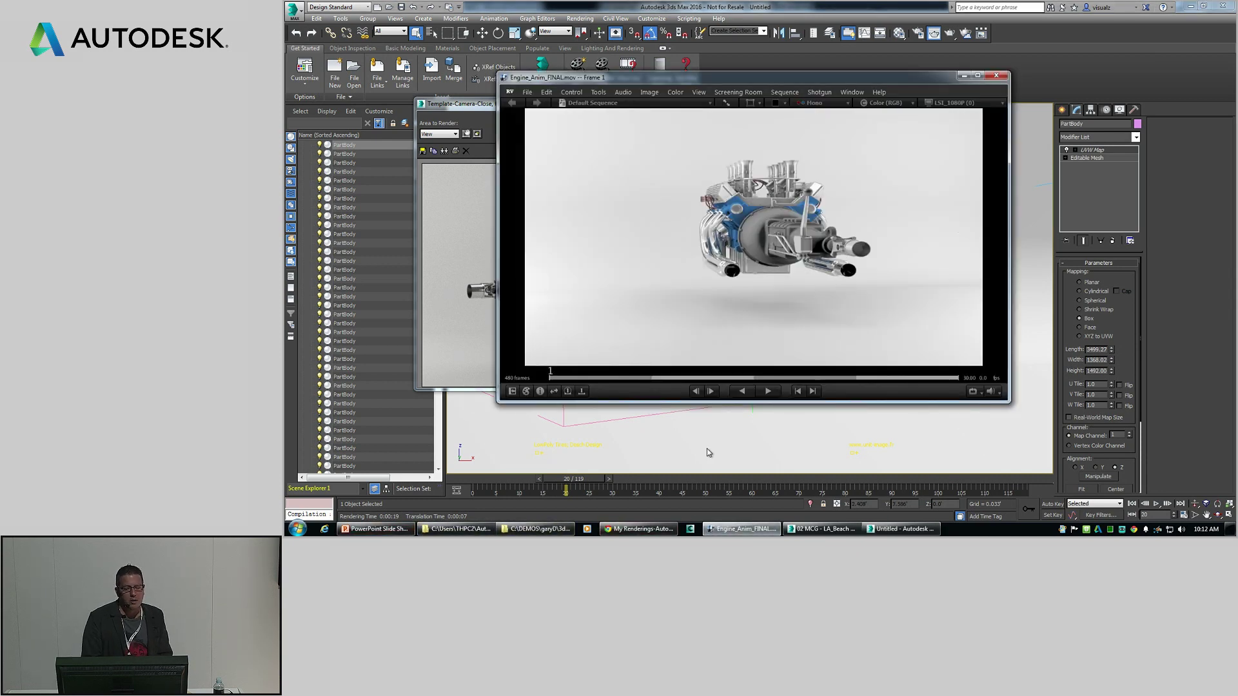
{"action": "left_click", "coordinate": [769, 391]}
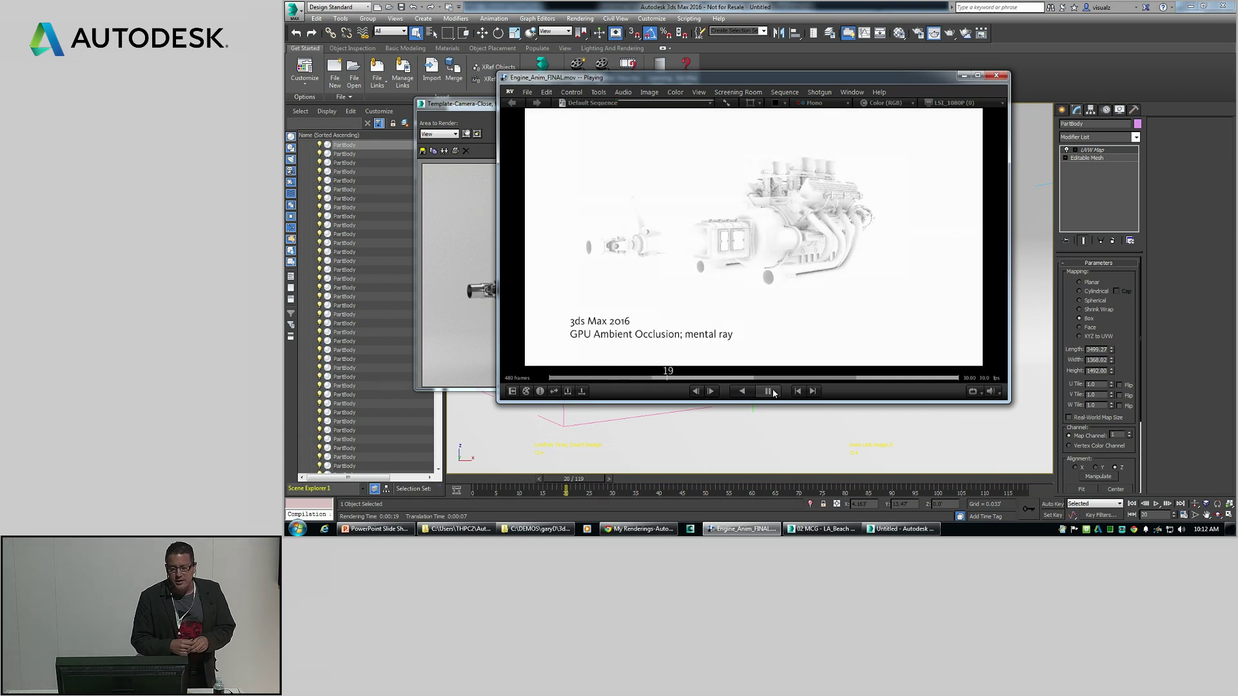
{"action": "left_click", "coordinate": [767, 391]}
{"action": "left_click_drag", "start_coordinate": [709, 378], "coordinate": [673, 381]}
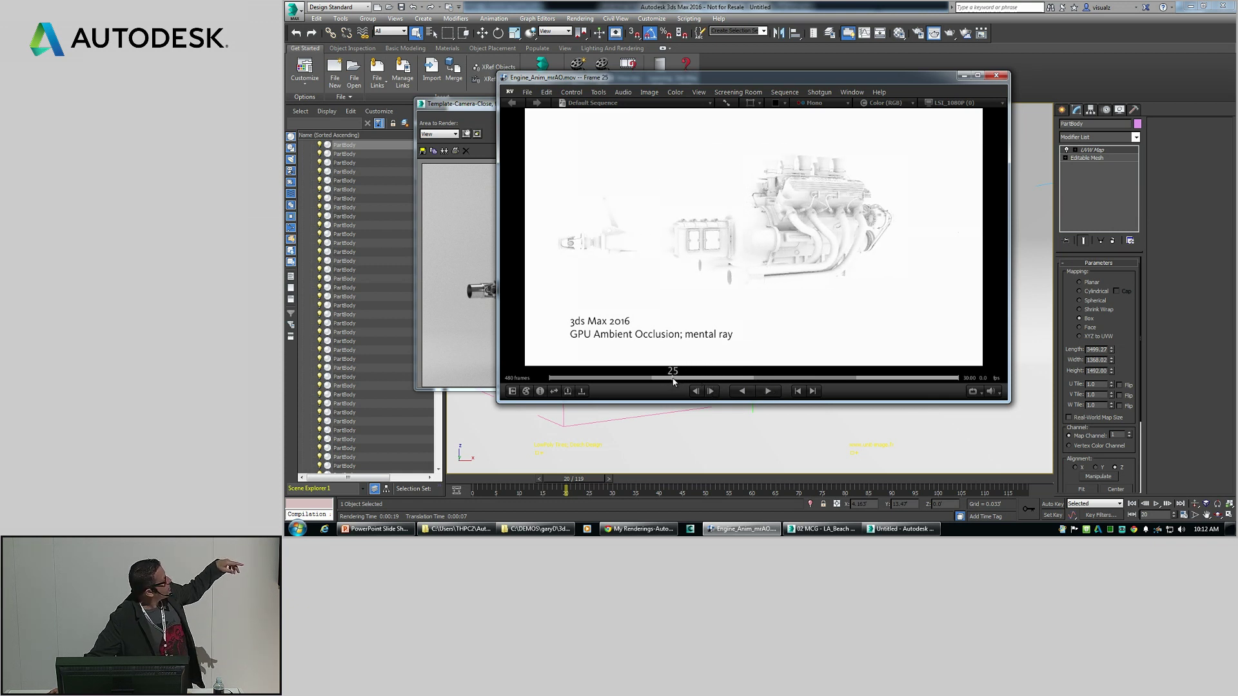
{"action": "key", "text": "Right"}
{"action": "key", "text": "Right"}
{"action": "key", "text": "Right"}
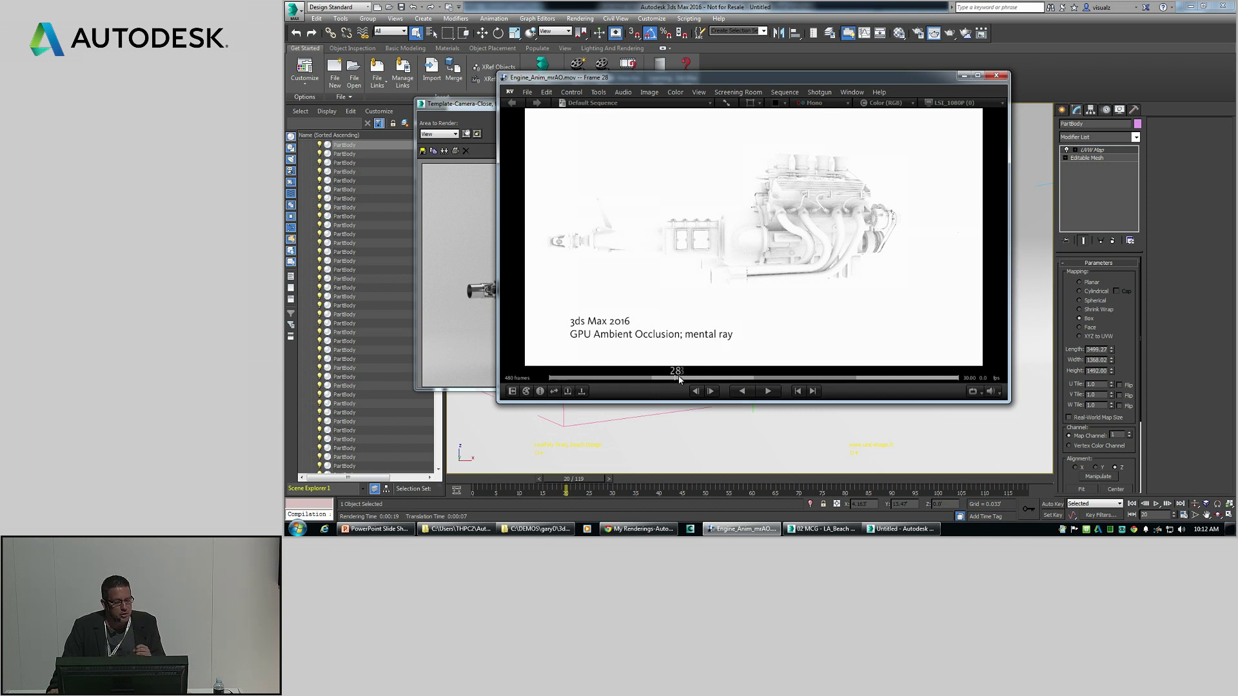
{"action": "left_click_drag", "start_coordinate": [674, 371], "coordinate": [668, 371]}
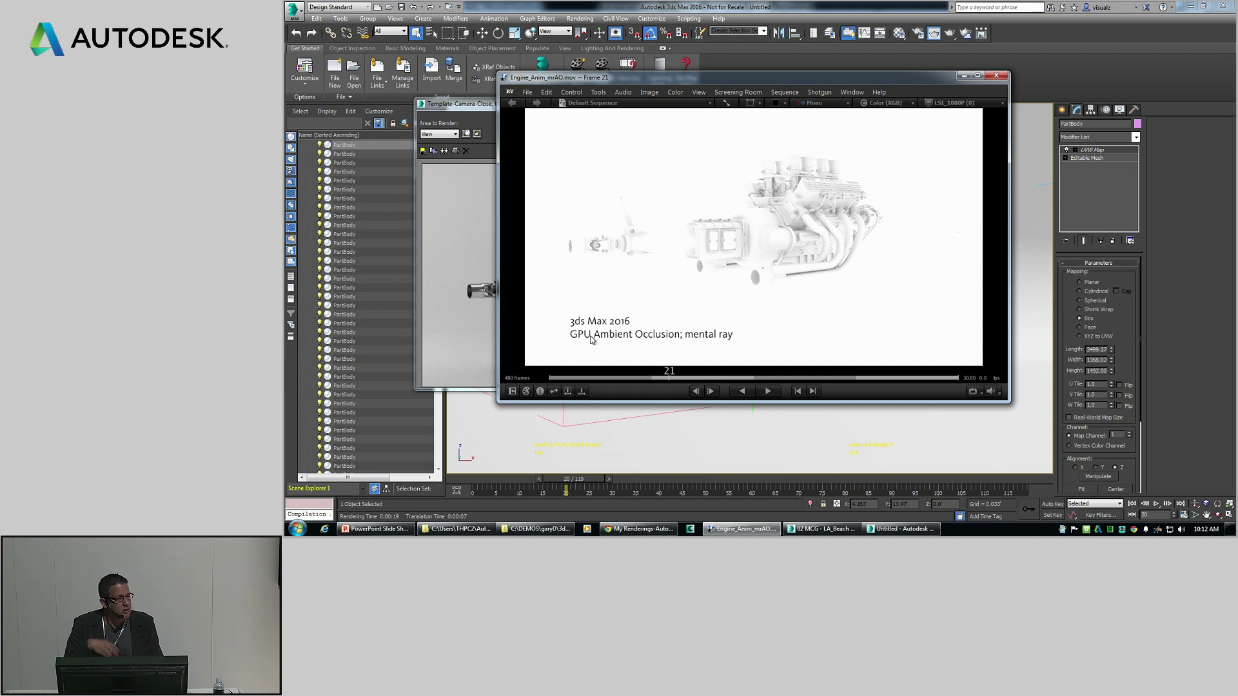
Resume the movie, pause in the red-and-black engine section, scrub back to frame 45 and continue playing
{"action": "left_click", "coordinate": [767, 391]}
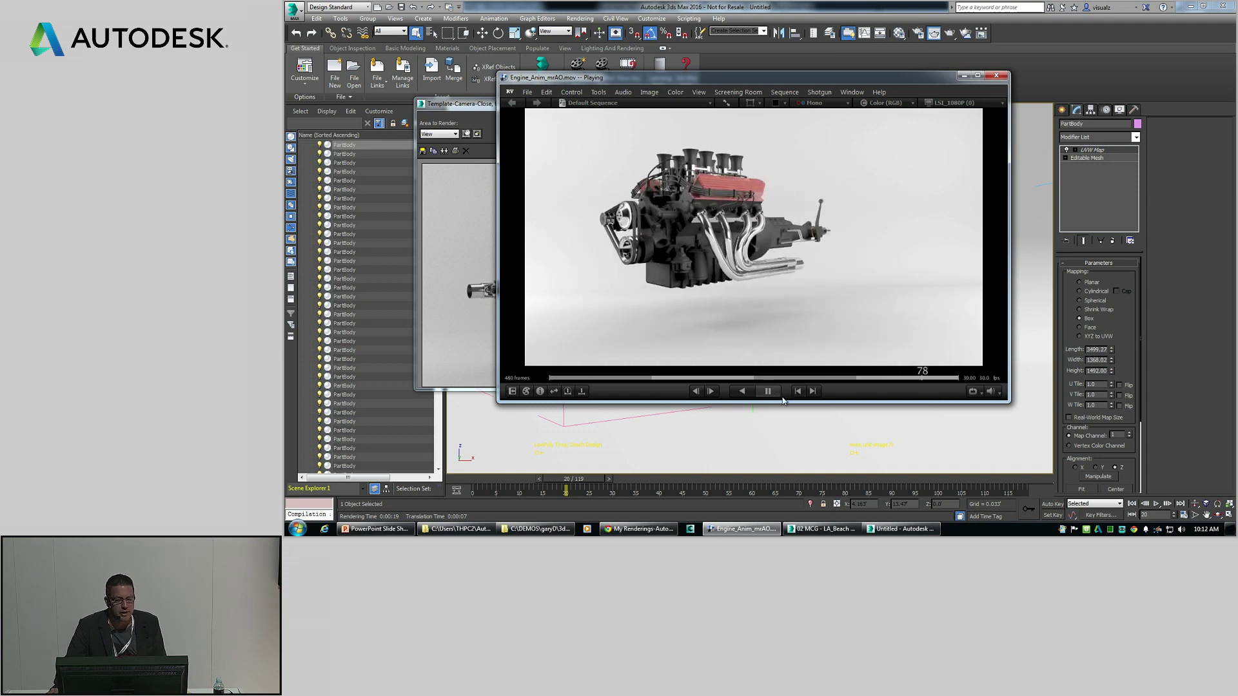
{"action": "left_click", "coordinate": [767, 391]}
{"action": "left_click_drag", "start_coordinate": [913, 383], "coordinate": [900, 382]}
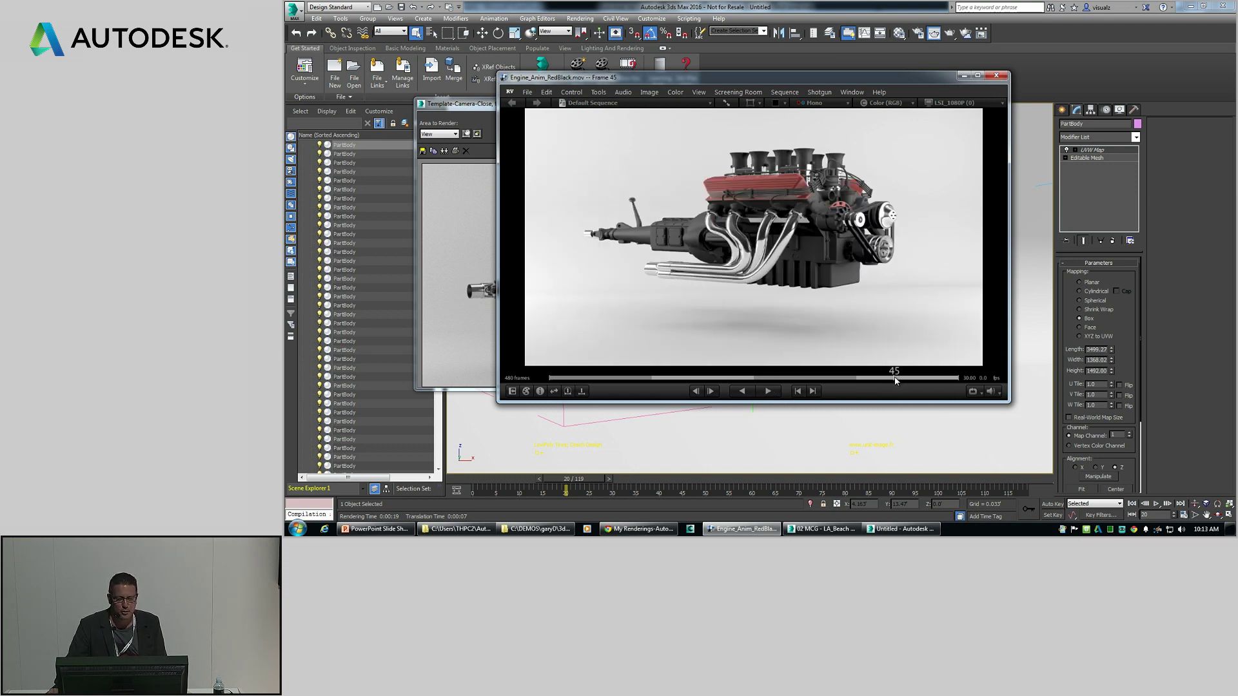
{"action": "left_click", "coordinate": [773, 392]}
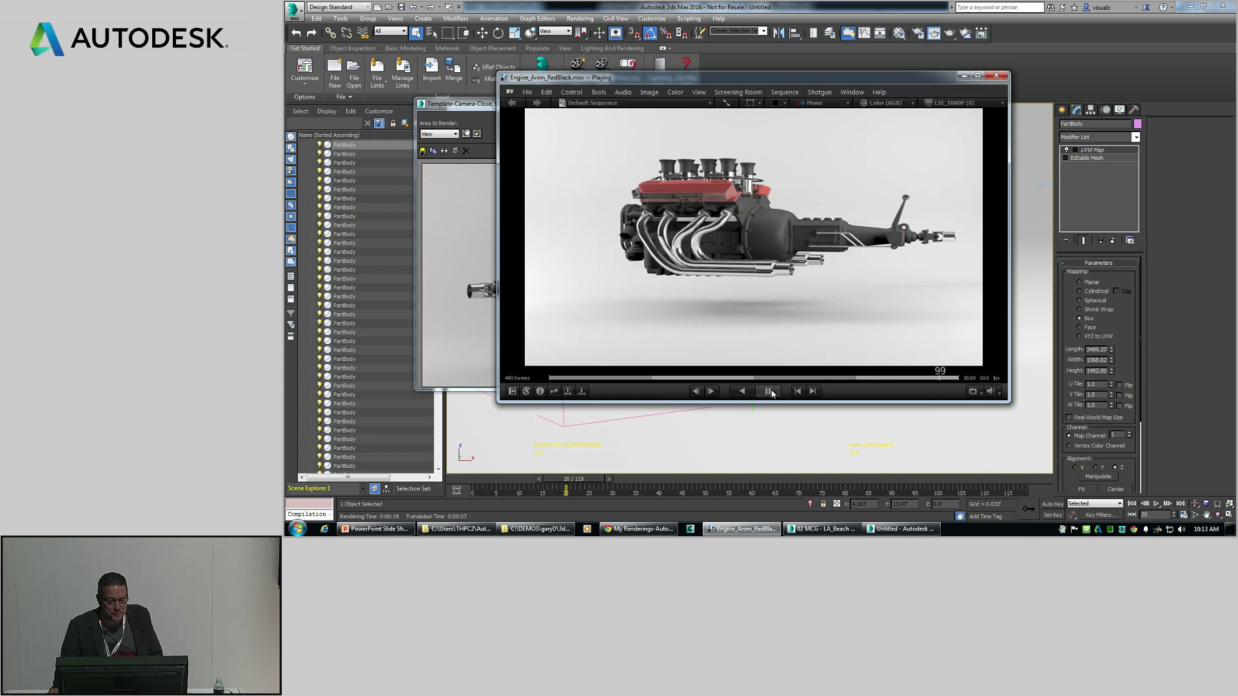
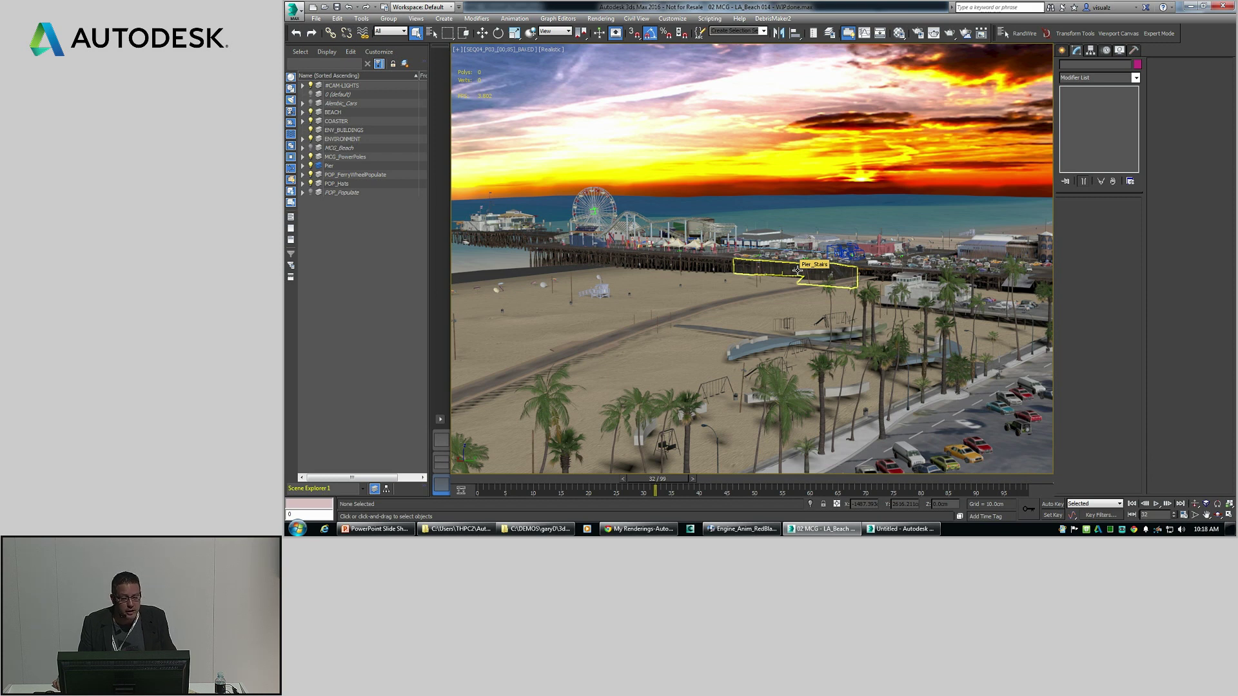
Scrub the beach scene to frame 26 and activate the Coaster state set
{"action": "mouse_move", "coordinate": [625, 480]}
{"action": "left_mouse_down"}
{"action": "mouse_move", "coordinate": [524, 484]}
{"action": "mouse_move", "coordinate": [880, 492]}
{"action": "mouse_move", "coordinate": [669, 480]}
{"action": "mouse_move", "coordinate": [622, 490]}
{"action": "left_mouse_up"}
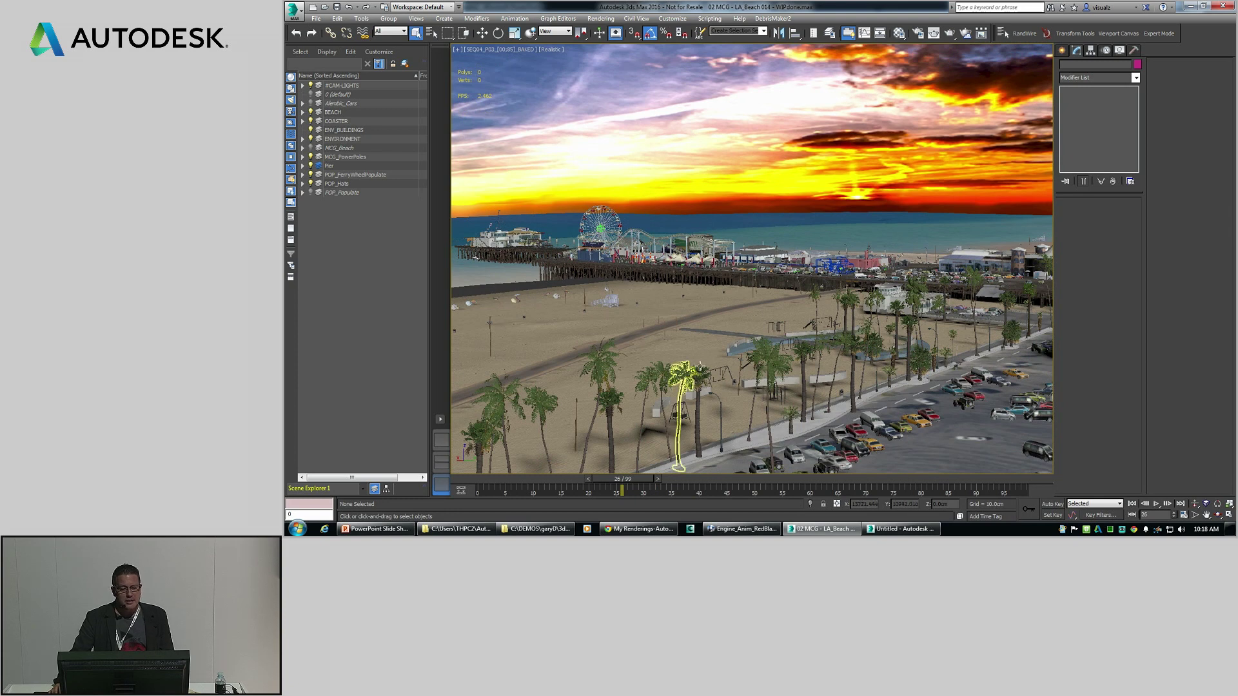
{"action": "right_click", "coordinate": [709, 346]}
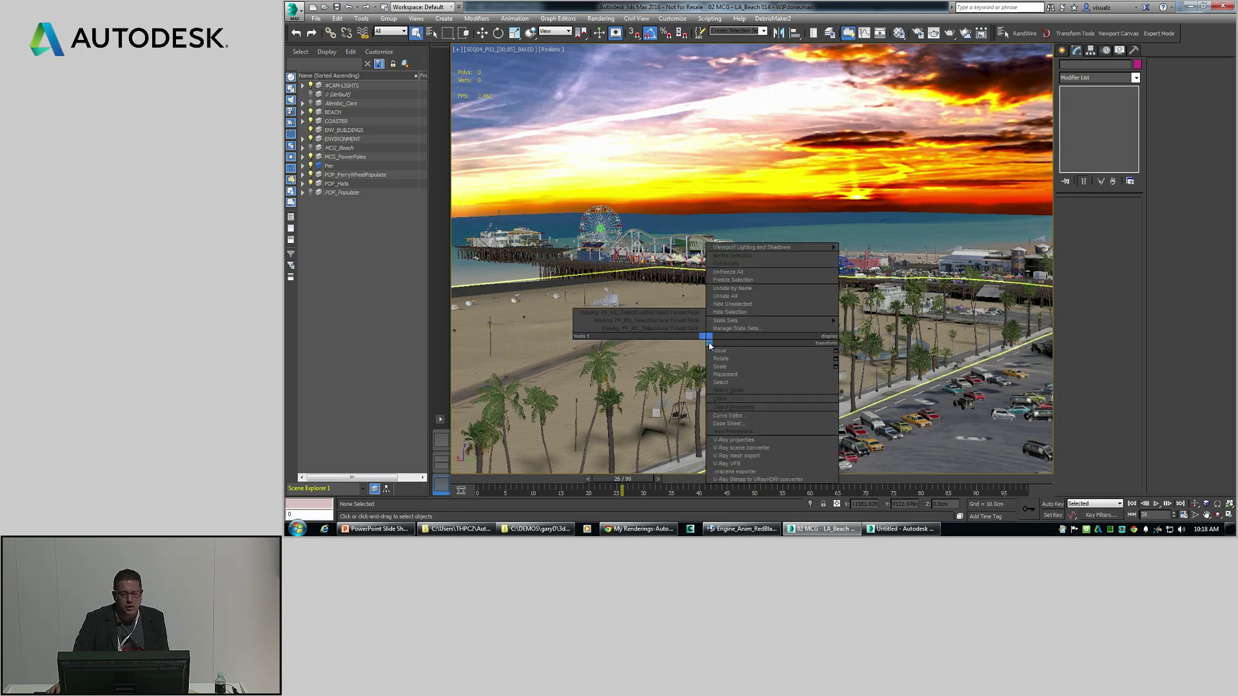
{"action": "mouse_move", "coordinate": [760, 321]}
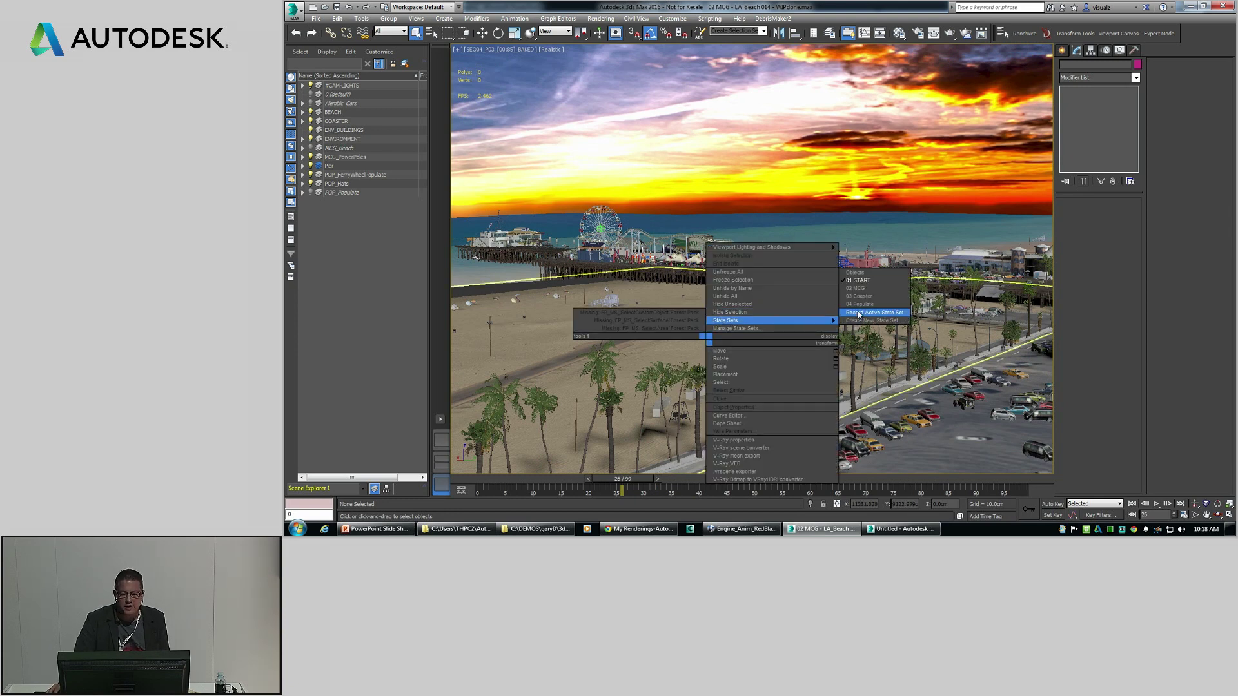
{"action": "left_click", "coordinate": [860, 296]}
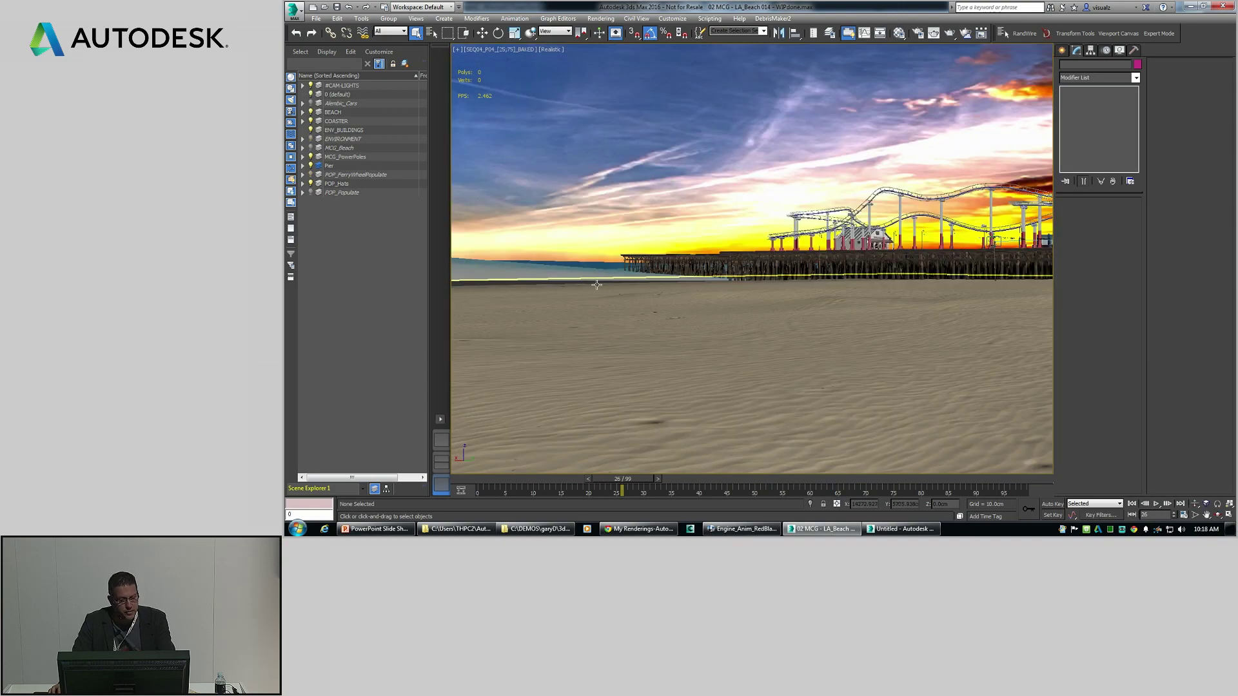
Switch to the shaded perspective view and frame the whole roller coaster on the pier from above
{"action": "left_click", "coordinate": [443, 443]}
{"action": "key", "text": "ctrl+r"}
{"action": "left_click_drag", "start_coordinate": [738, 306], "coordinate": [580, 274]}
{"action": "key", "text": "alt+z"}
{"action": "key", "text": "ctrl+p"}
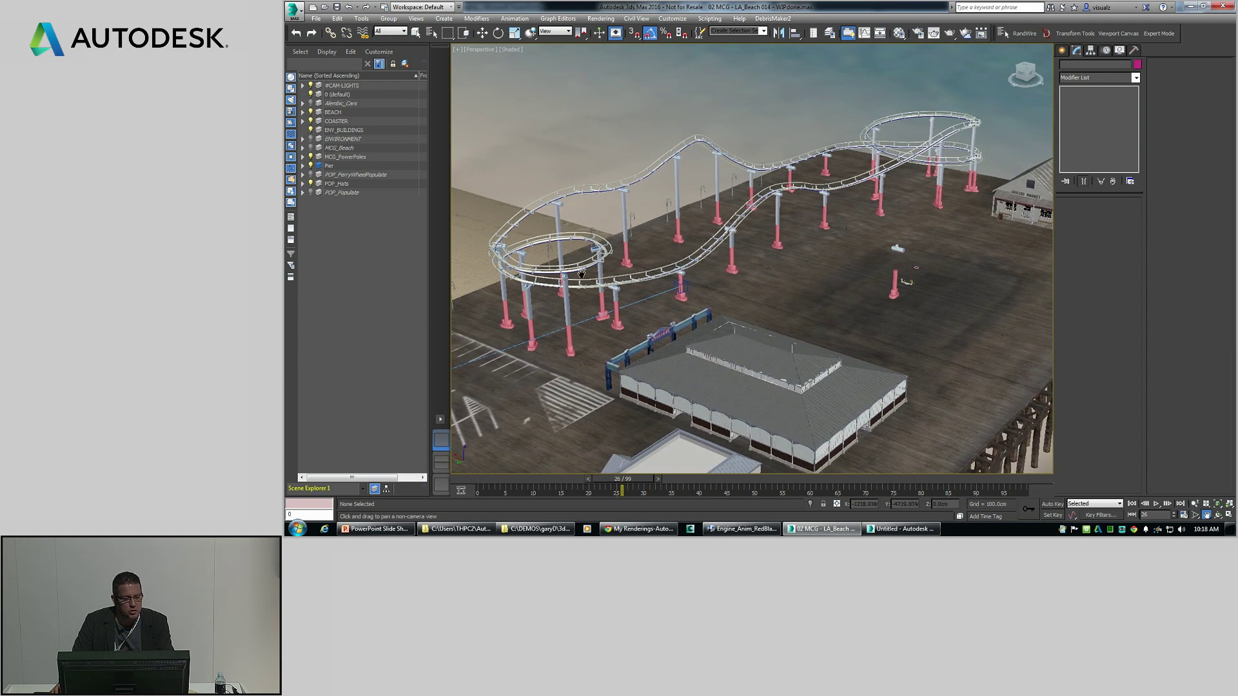
Open the Max Creation Graph Editor and maximize its window
{"action": "left_click", "coordinate": [709, 18]}
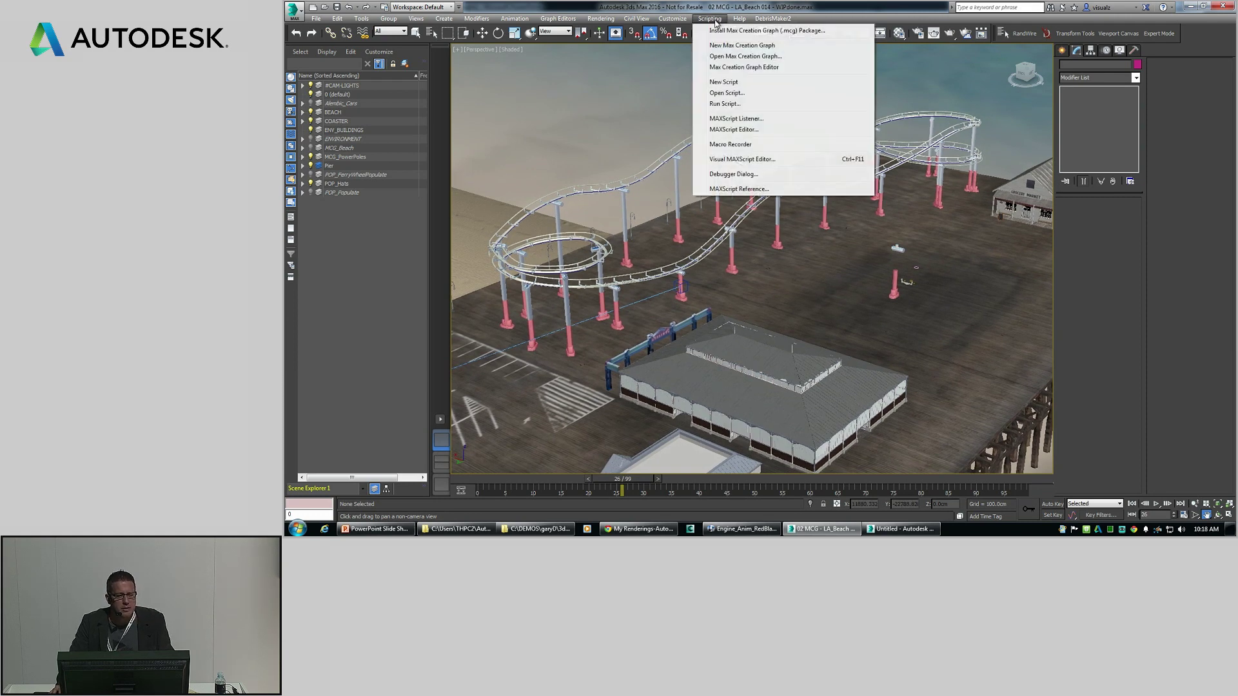
{"action": "left_click", "coordinate": [725, 67]}
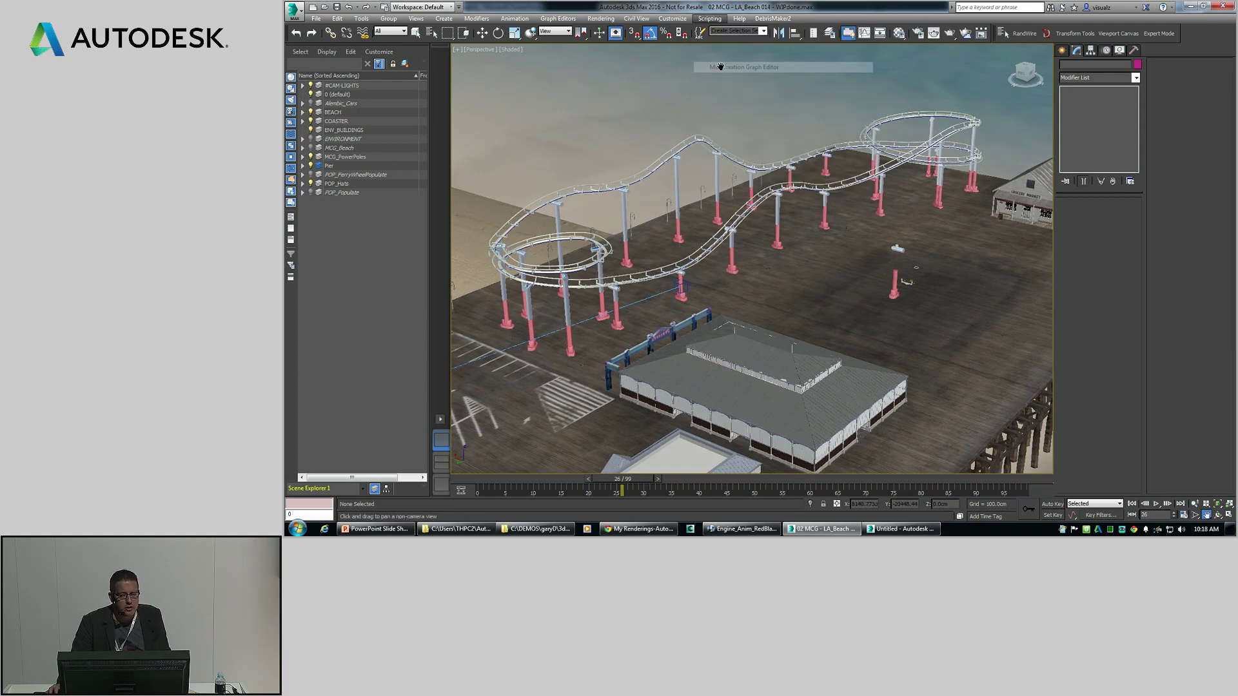
{"action": "left_click_drag", "start_coordinate": [627, 170], "coordinate": [482, 82]}
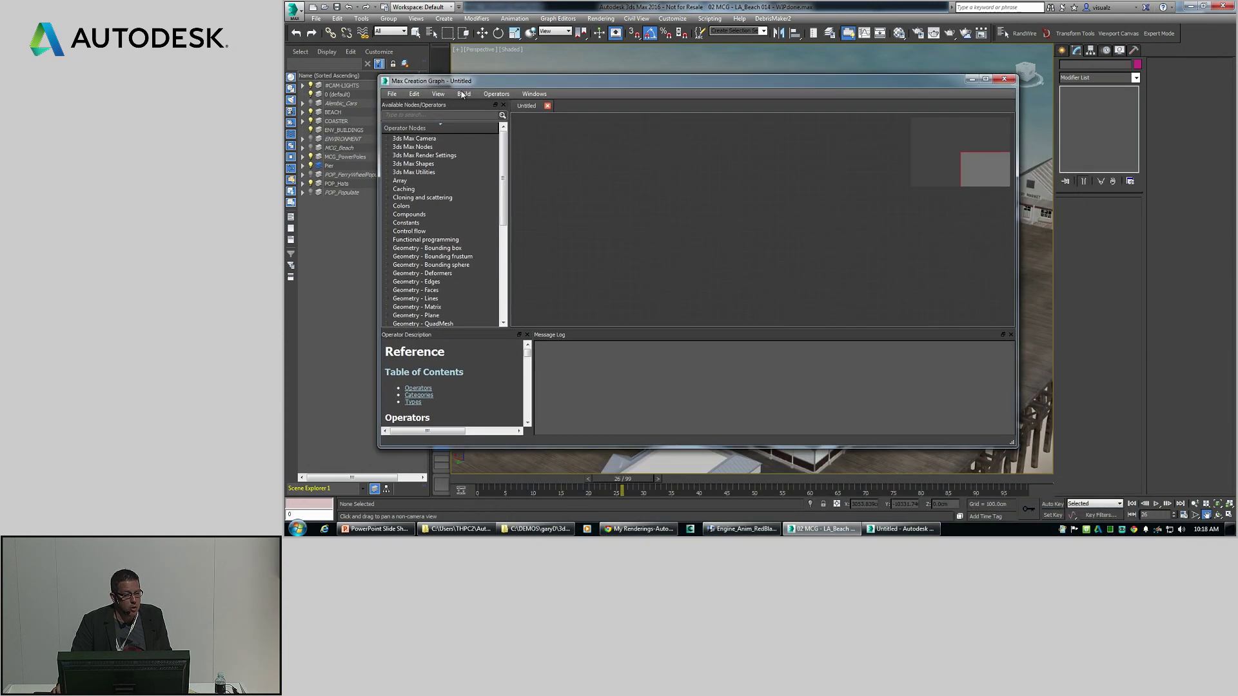
{"action": "left_click", "coordinate": [392, 93]}
{"action": "left_click", "coordinate": [485, 85]}
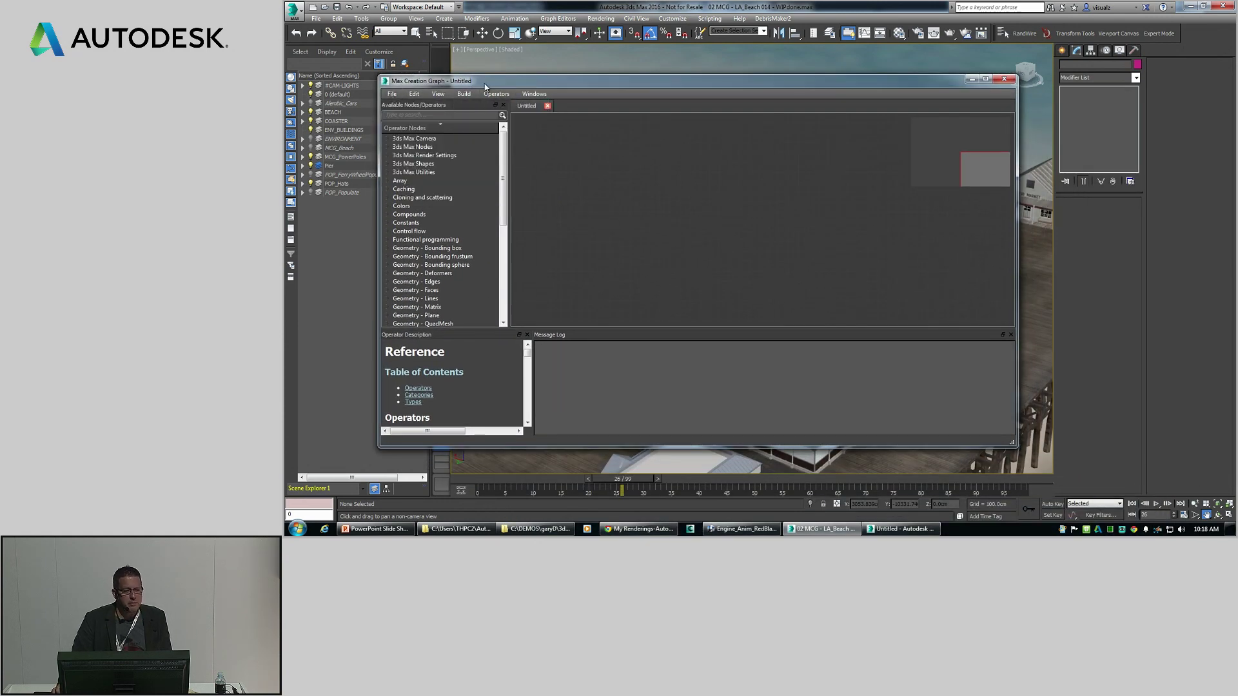
{"action": "double_click", "coordinate": [496, 83]}
Open the graph CloneModifier.maxtool from the Max Creation Graph Tools Downloads folder
{"action": "left_click", "coordinate": [295, 18]}
{"action": "left_click", "coordinate": [309, 40]}
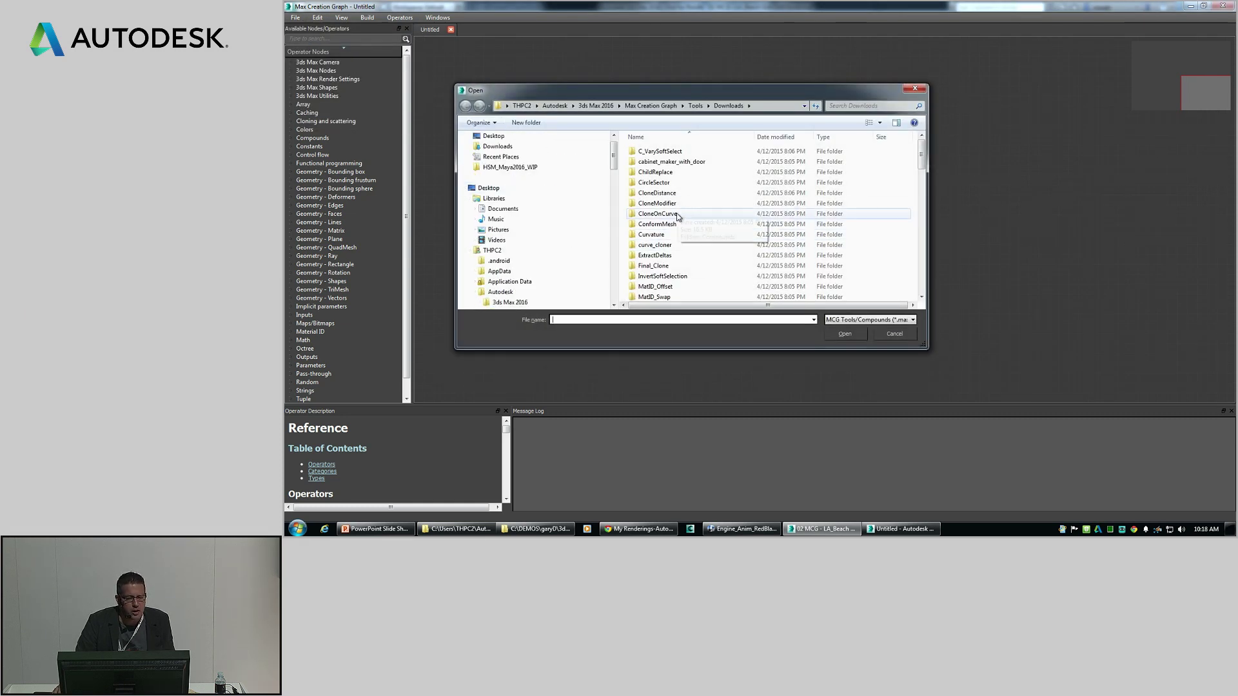
{"action": "double_click", "coordinate": [658, 204]}
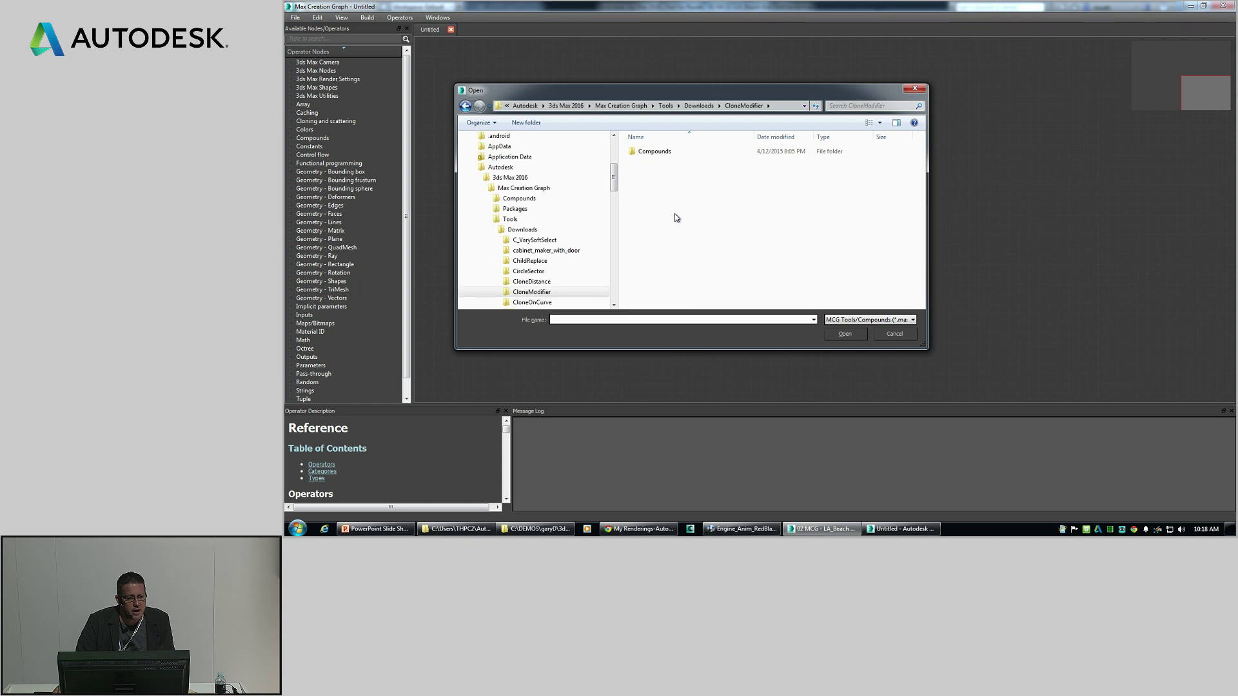
{"action": "left_click", "coordinate": [699, 106]}
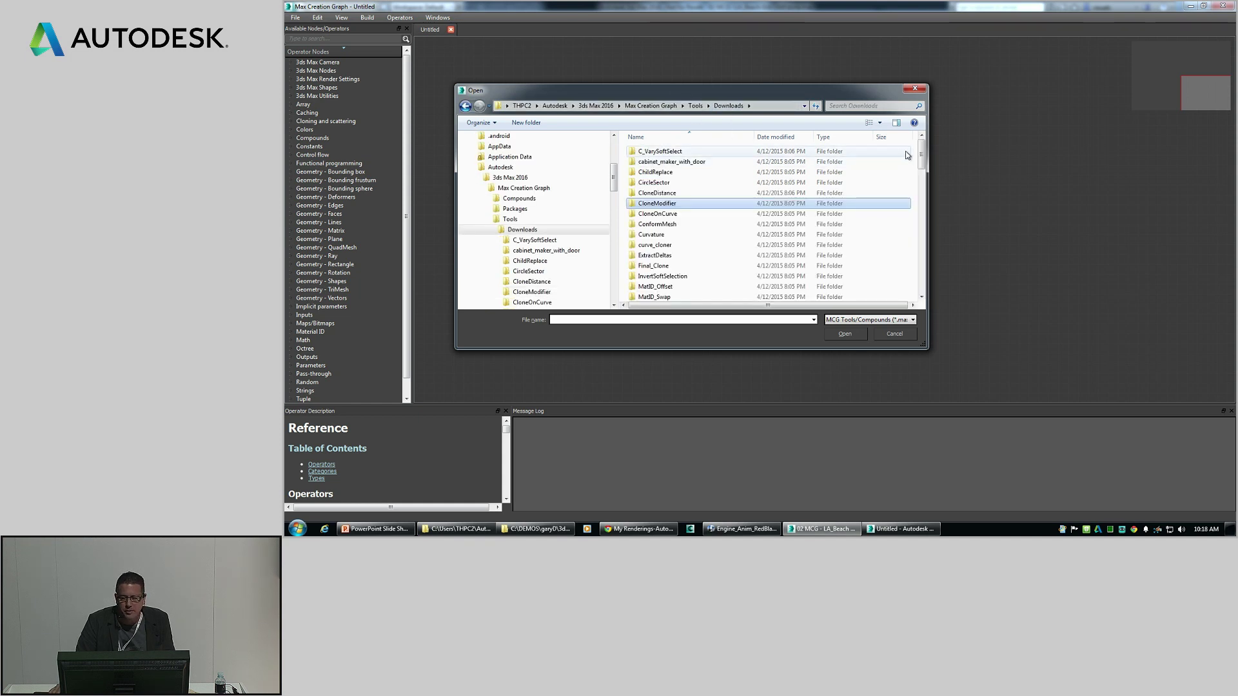
{"action": "left_click_drag", "start_coordinate": [920, 158], "coordinate": [910, 229]}
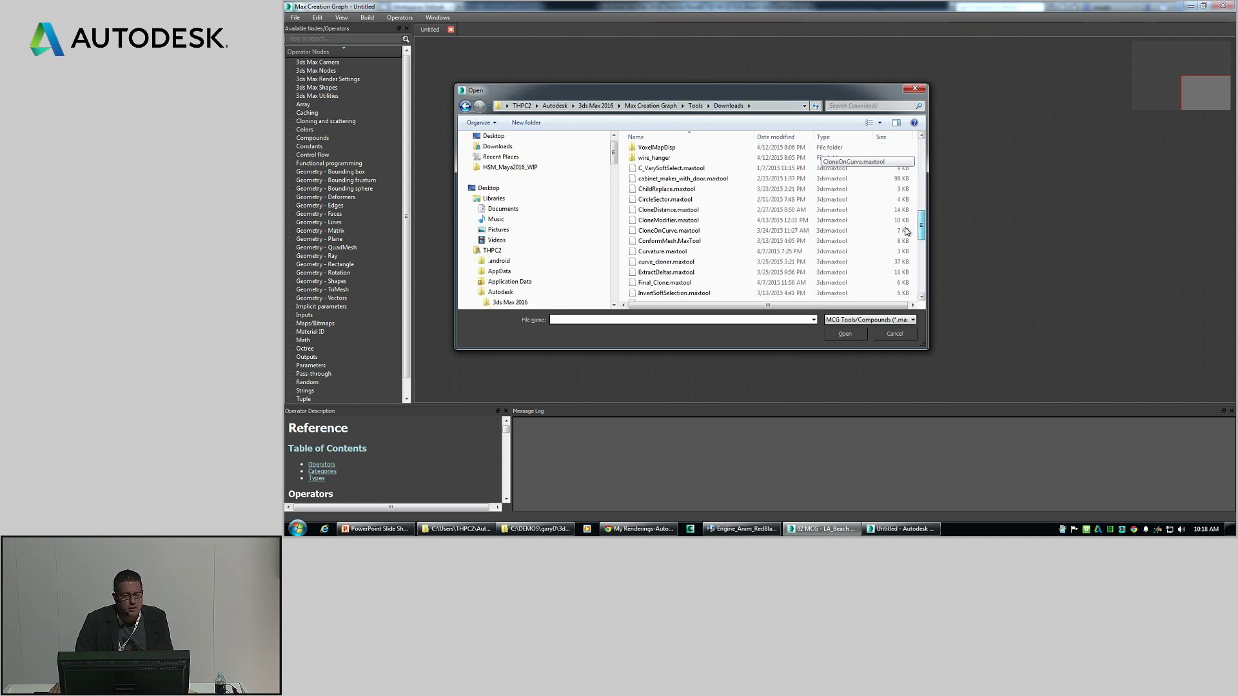
{"action": "left_click", "coordinate": [685, 221]}
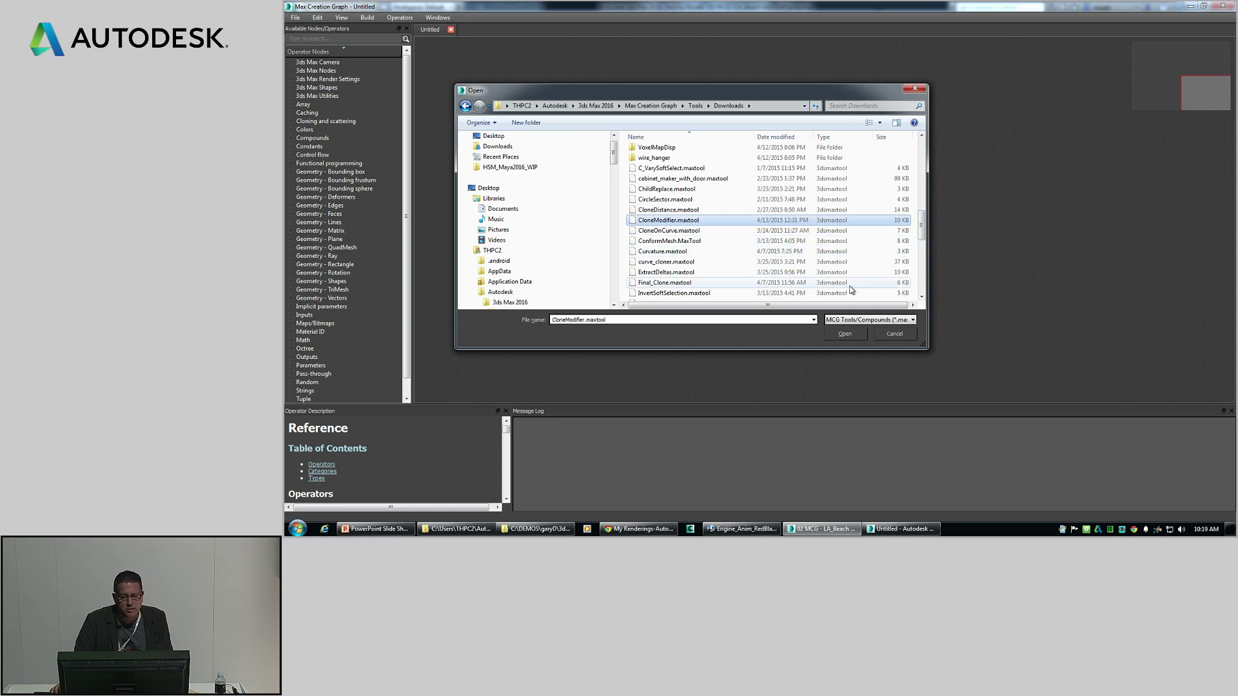
{"action": "left_click", "coordinate": [844, 333]}
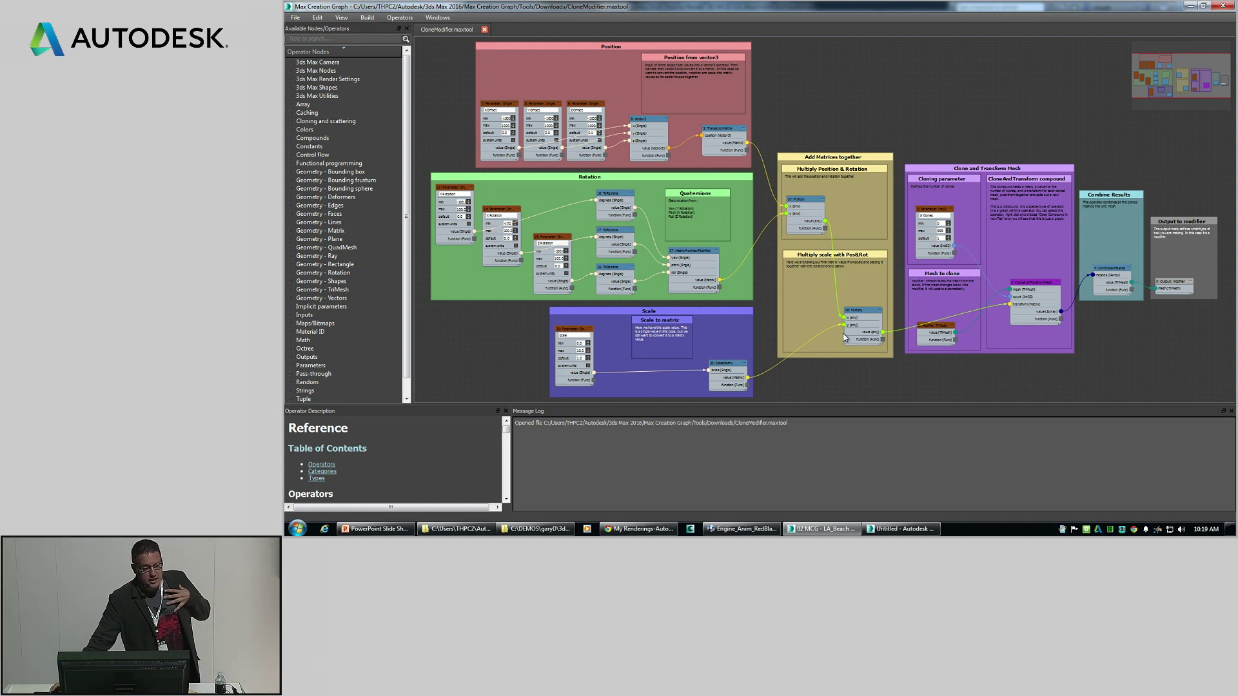
Shift the Position, Rotation and Scale groups slightly leftward, and the Combine Results and Output to modifier groups slightly rightward in the graph
{"action": "left_click_drag", "start_coordinate": [601, 50], "coordinate": [594, 50]}
{"action": "left_click_drag", "start_coordinate": [598, 181], "coordinate": [594, 186]}
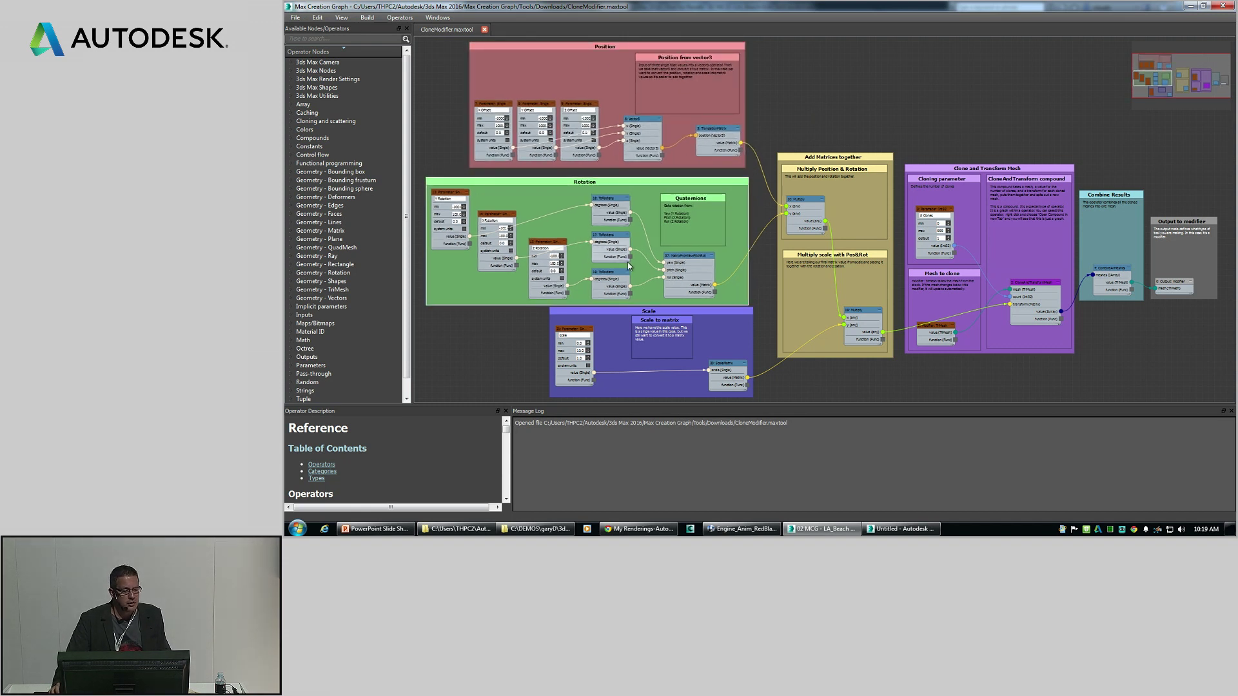
{"action": "left_click_drag", "start_coordinate": [668, 314], "coordinate": [643, 326]}
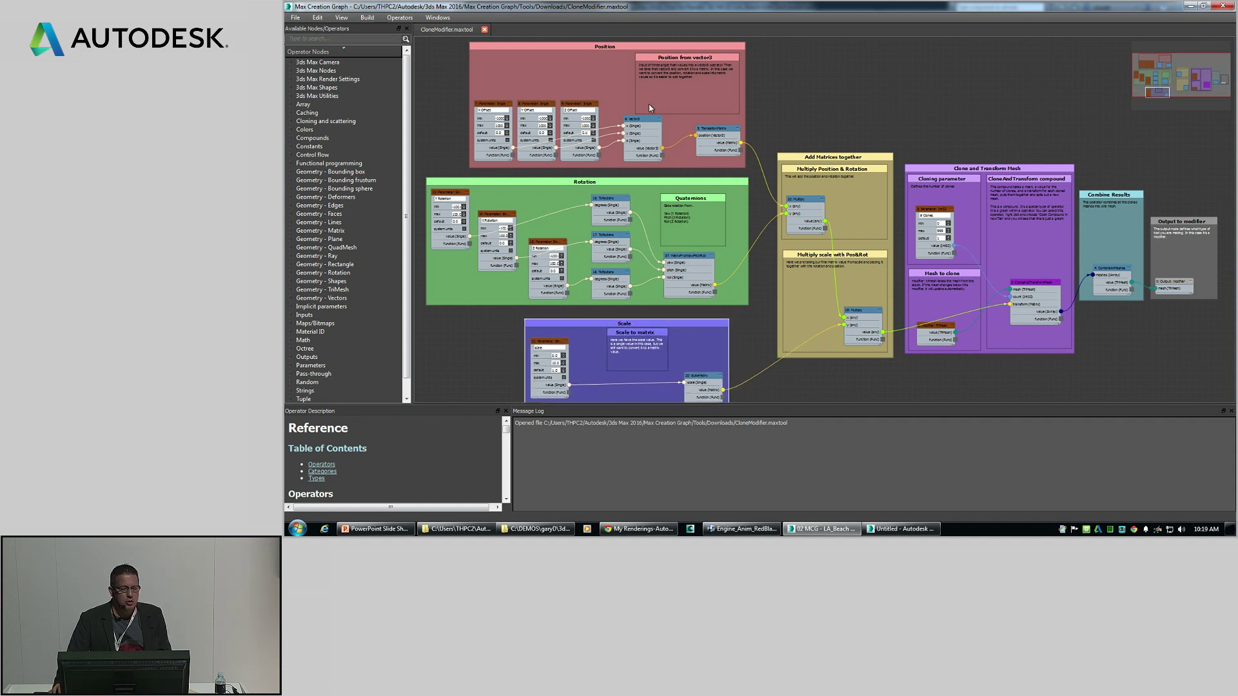
{"action": "mouse_move", "coordinate": [1131, 203]}
{"action": "left_mouse_down"}
{"action": "mouse_move", "coordinate": [1179, 230]}
{"action": "mouse_move", "coordinate": [1188, 221]}
{"action": "left_mouse_up"}
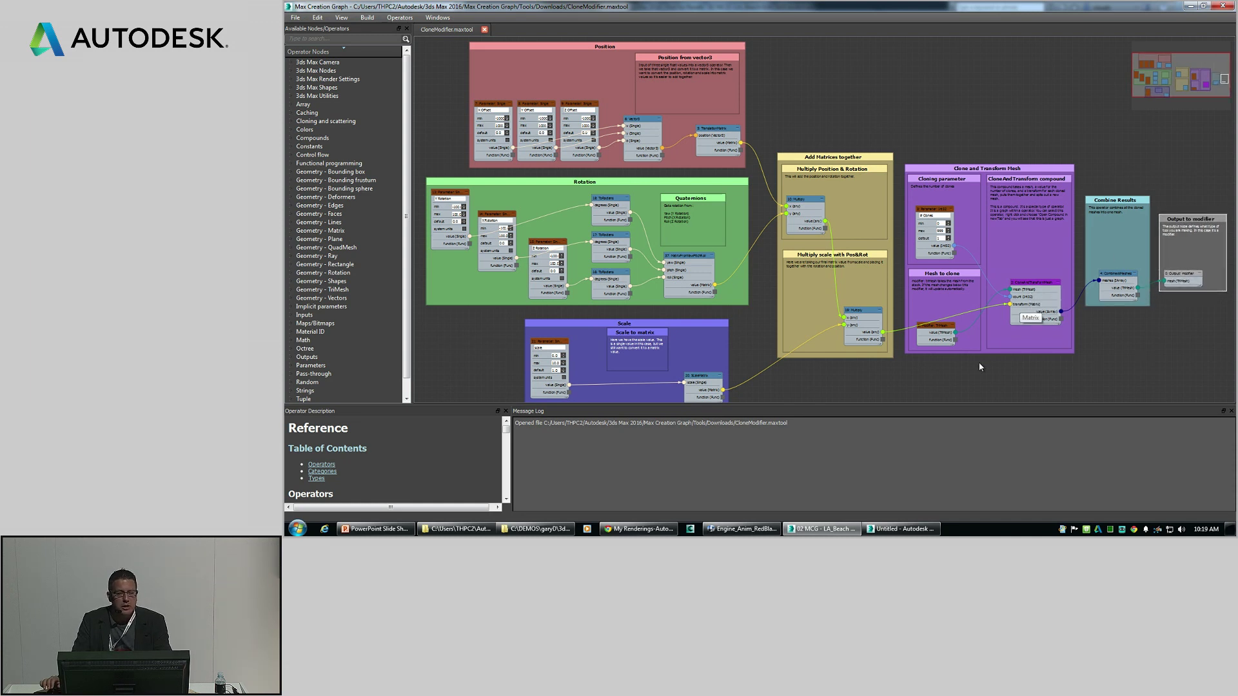
Leave the graph editor for the beach scene and select the Lamp_Cloned object along the edge of the pier's parking area
{"action": "left_click", "coordinate": [1189, 7]}
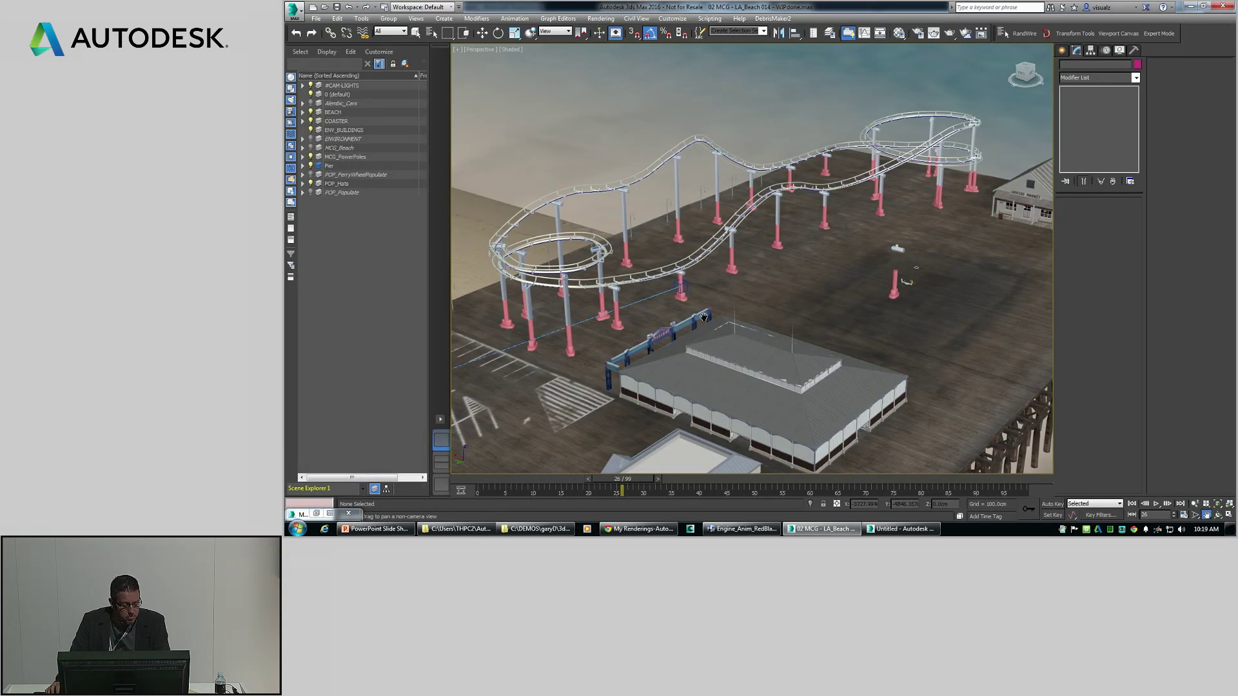
{"action": "left_click_drag", "start_coordinate": [733, 277], "coordinate": [929, 220]}
{"action": "right_click", "coordinate": [591, 250]}
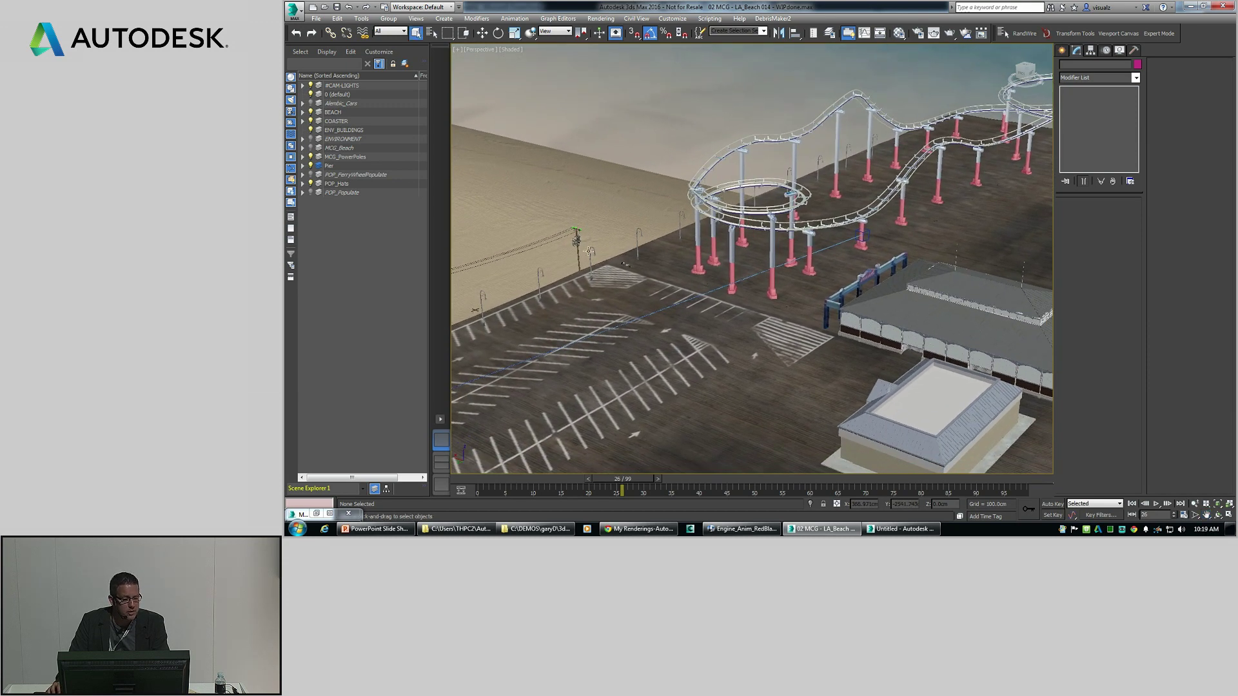
{"action": "left_click", "coordinate": [591, 250]}
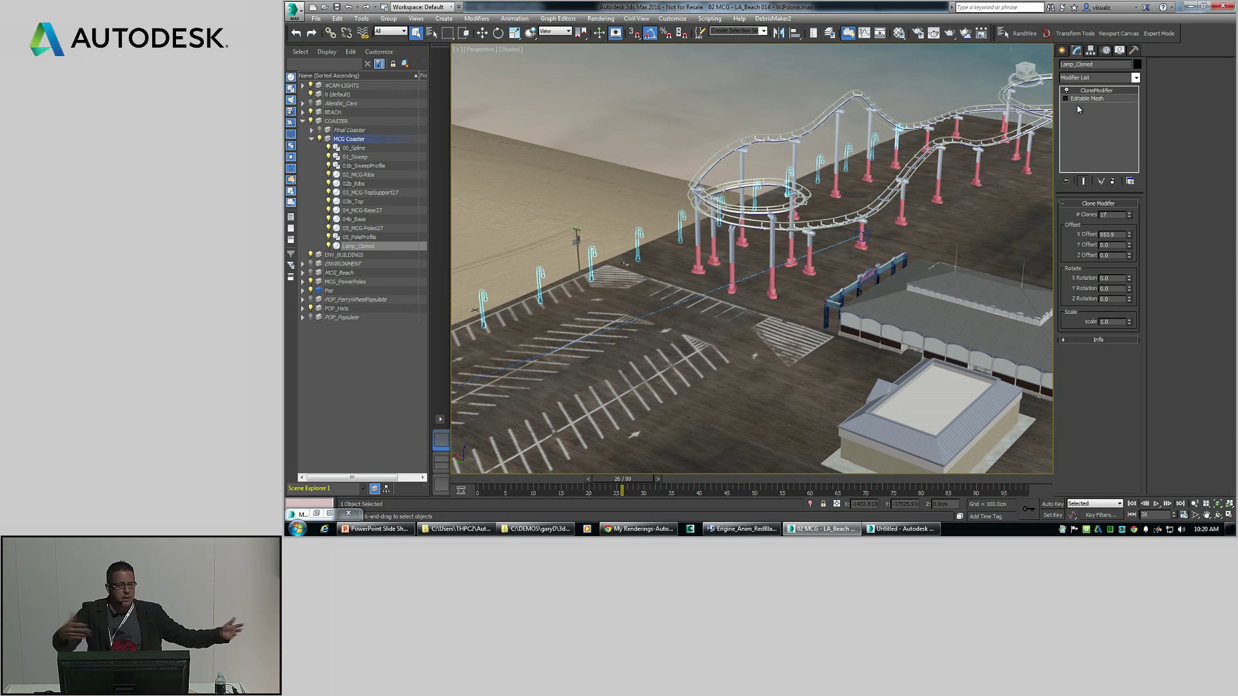
Raise the CloneModifier's number of lamp clones to 20 and slightly adjust the X Offset between them
{"action": "left_click_drag", "start_coordinate": [1130, 220], "coordinate": [1131, 213]}
{"action": "key", "text": "ctrl+r"}
{"action": "left_click_drag", "start_coordinate": [809, 295], "coordinate": [845, 278]}
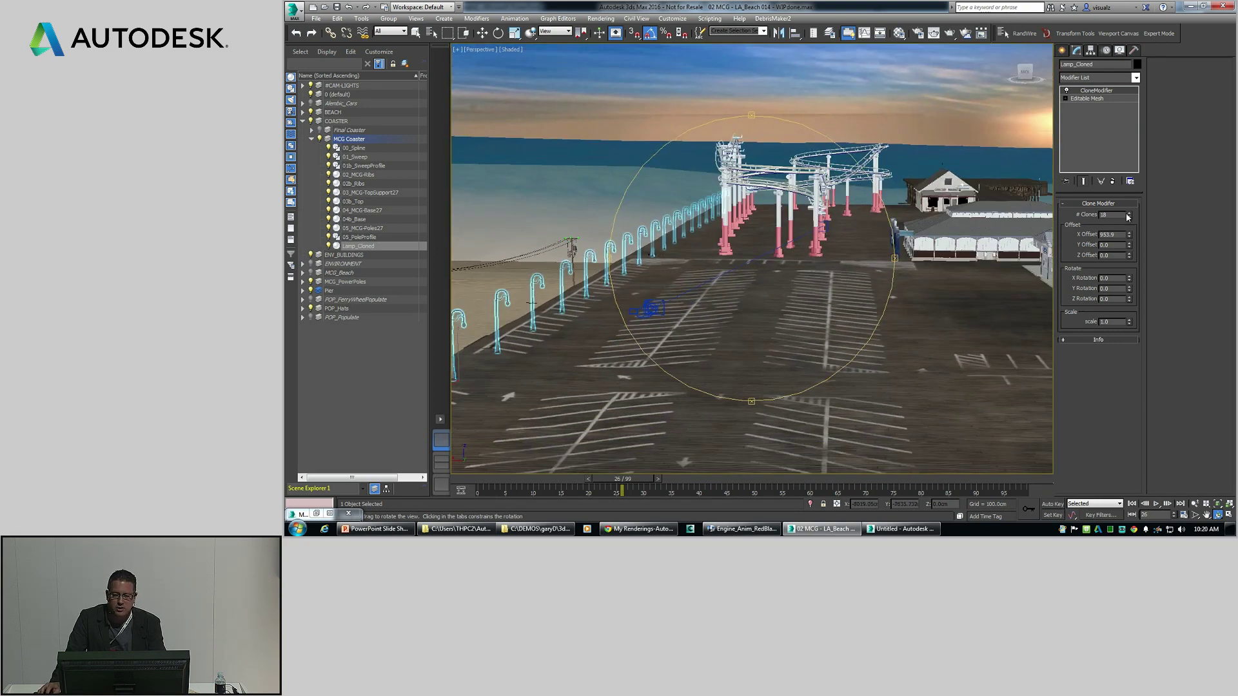
{"action": "mouse_move", "coordinate": [1129, 219]}
{"action": "left_mouse_down"}
{"action": "mouse_move", "coordinate": [1136, 282]}
{"action": "mouse_move", "coordinate": [1136, 244]}
{"action": "left_mouse_up"}
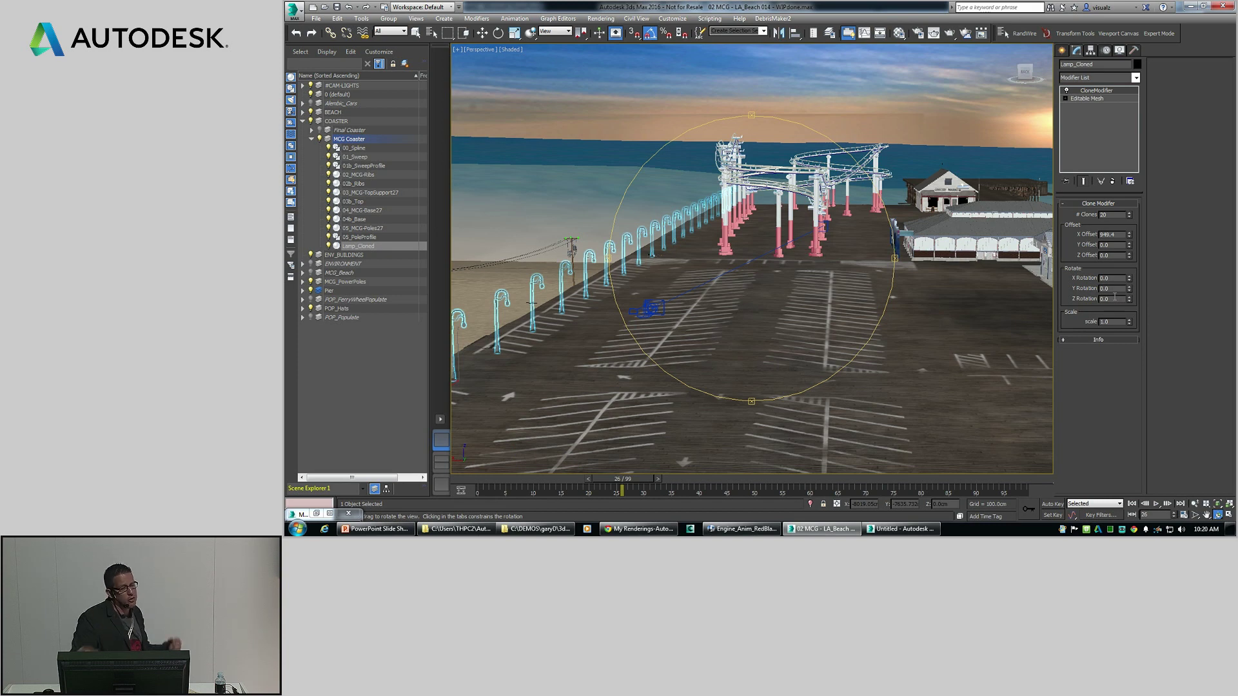
Try to move the vertices in the middle section of the coaster's 00_Spline at vertex level
{"action": "left_click_drag", "start_coordinate": [721, 251], "coordinate": [703, 252]}
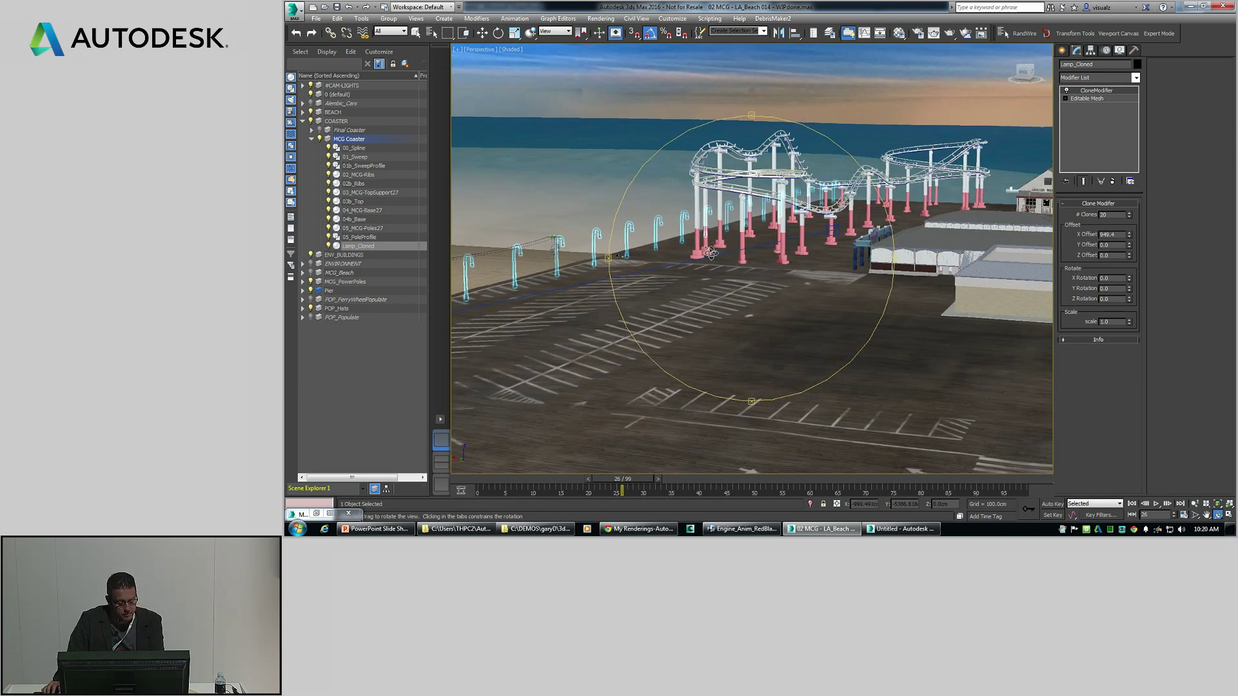
{"action": "middle_click_drag", "start_coordinate": [758, 245], "coordinate": [704, 272]}
{"action": "middle_click_drag", "start_coordinate": [779, 276], "coordinate": [725, 224], "text": "alt"}
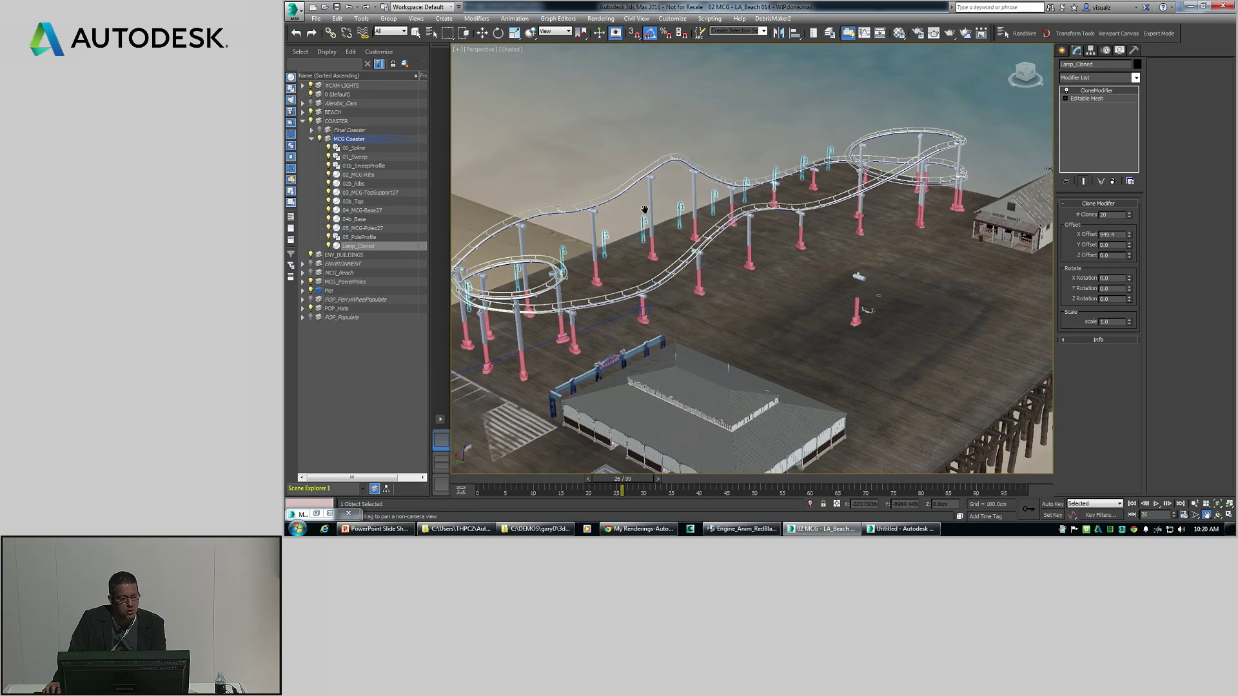
{"action": "middle_click_drag", "start_coordinate": [587, 235], "coordinate": [606, 232]}
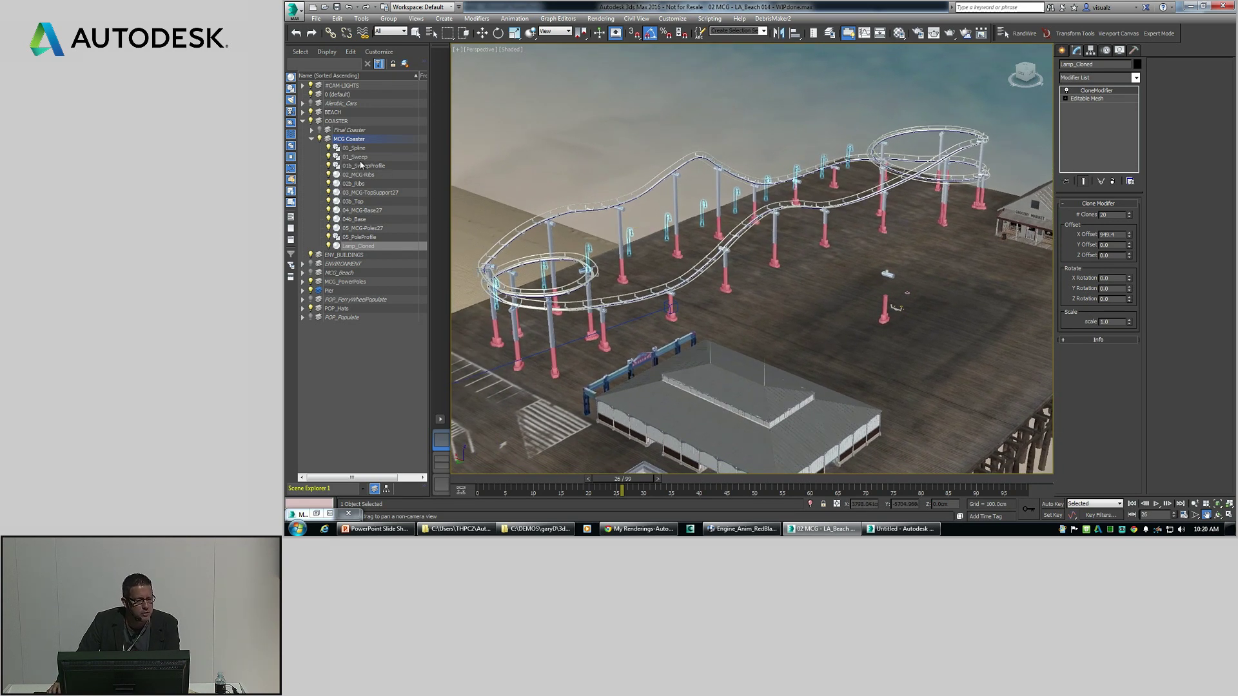
{"action": "left_click", "coordinate": [356, 148]}
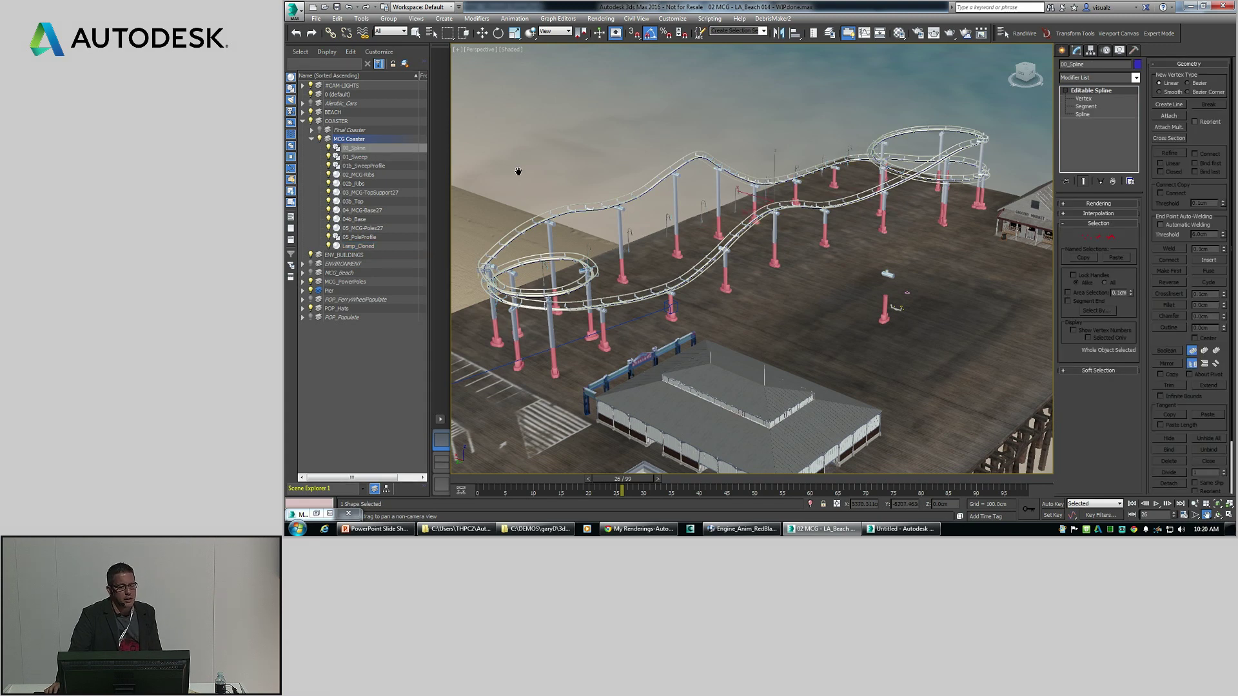
{"action": "left_click", "coordinate": [1087, 236]}
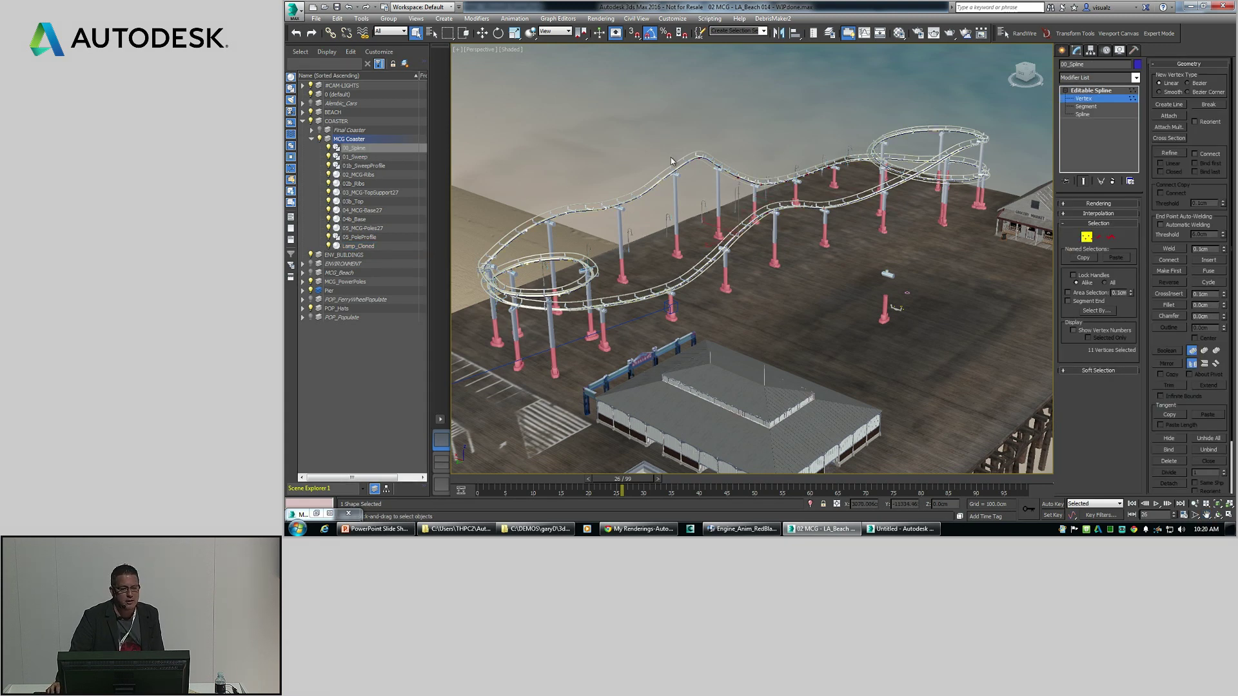
{"action": "right_click", "coordinate": [759, 214]}
{"action": "left_click", "coordinate": [773, 219]}
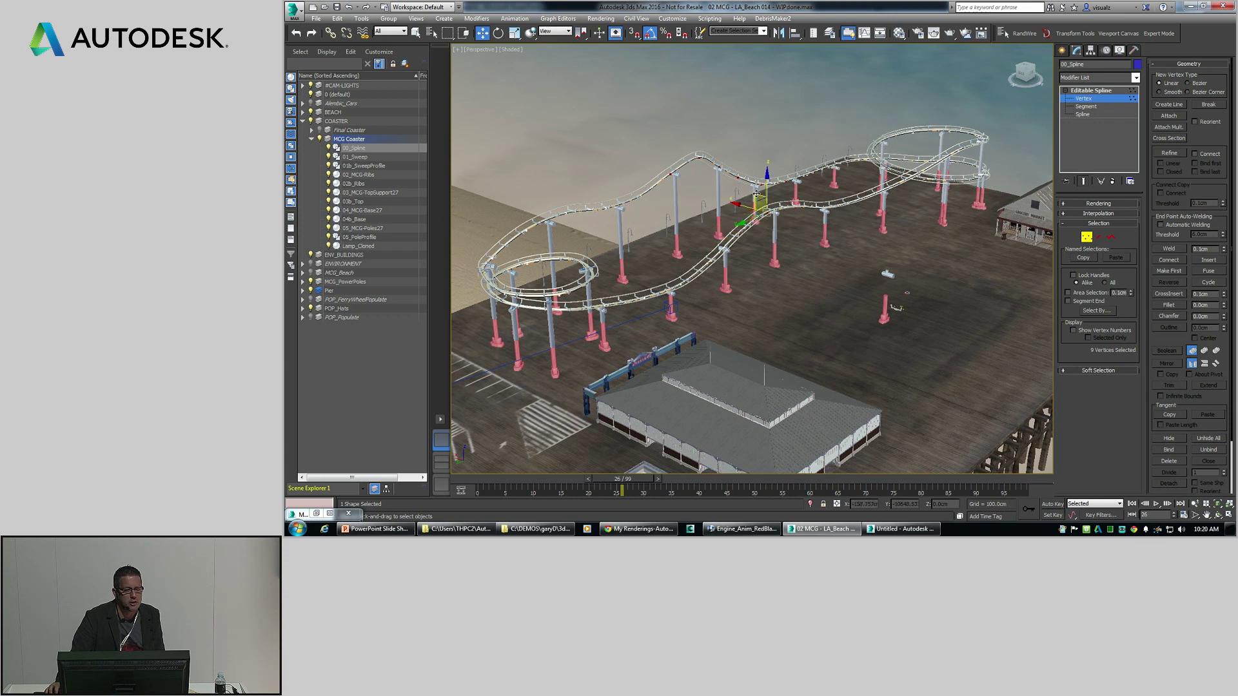
{"action": "left_click_drag", "start_coordinate": [750, 197], "coordinate": [666, 207]}
Try to move the vertices around the near loop of 00_Spline and leave vertex editing
{"action": "left_click", "coordinate": [601, 199]}
{"action": "left_click_drag", "start_coordinate": [466, 352], "coordinate": [507, 115]}
{"action": "right_click", "coordinate": [507, 115]}
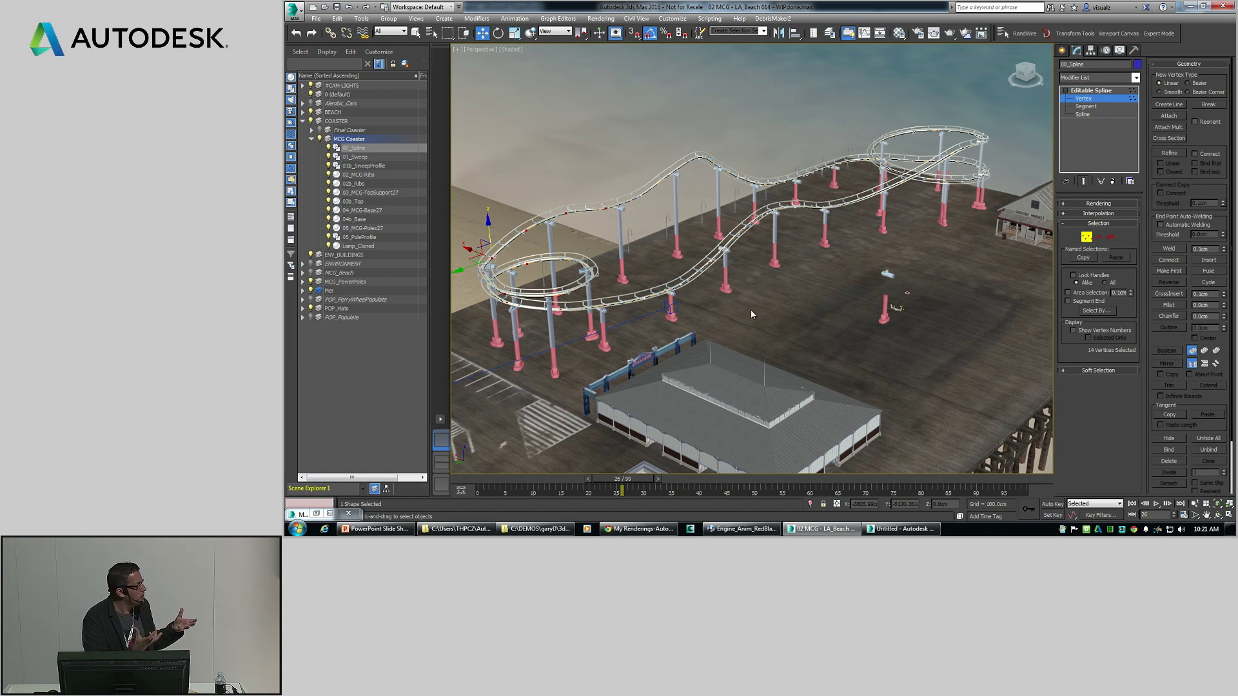
{"action": "left_click", "coordinate": [1086, 237]}
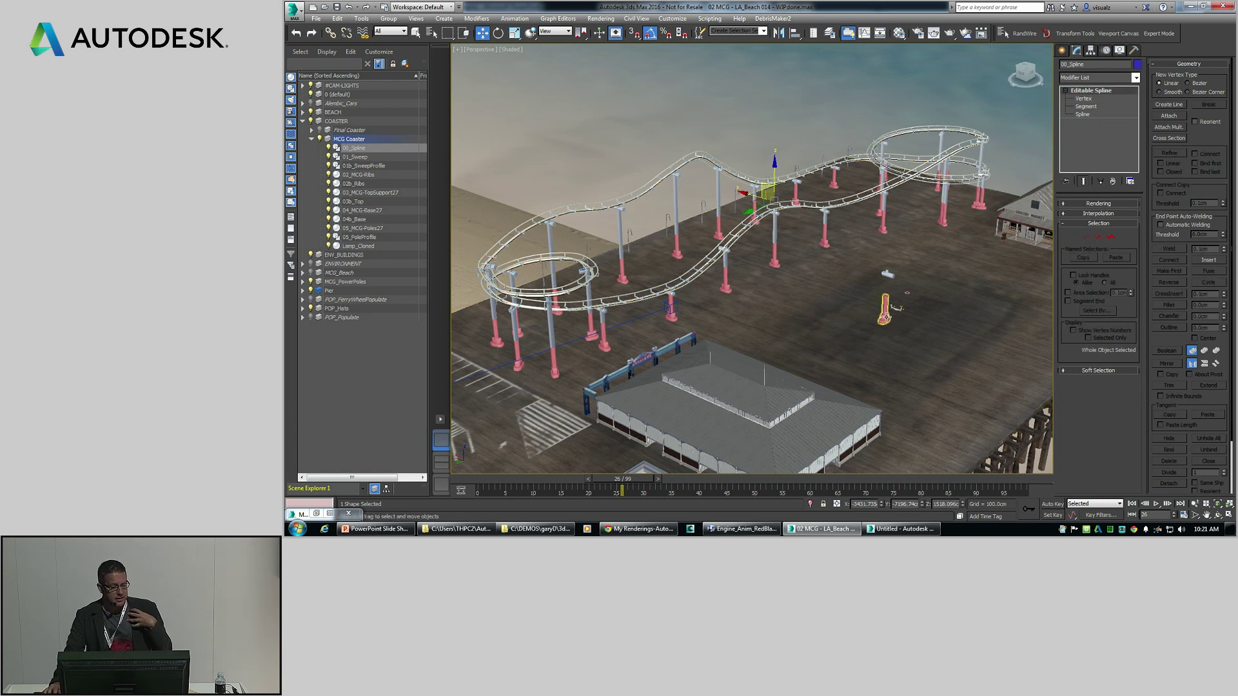
Lower the number of ribs along the track on the 02_MCG-Ribs object
{"action": "left_click", "coordinate": [361, 175]}
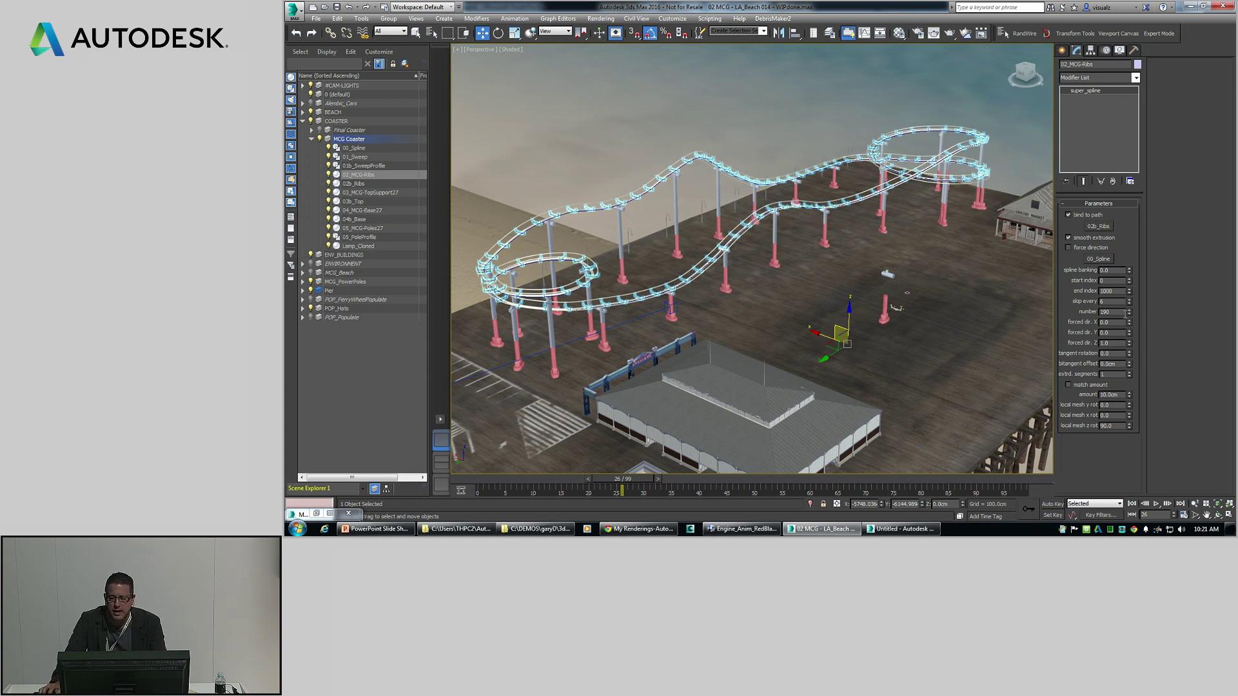
{"action": "mouse_move", "coordinate": [1130, 316]}
{"action": "left_mouse_down"}
{"action": "mouse_move", "coordinate": [1114, 390]}
{"action": "mouse_move", "coordinate": [1127, 310]}
{"action": "mouse_move", "coordinate": [1126, 331]}
{"action": "left_mouse_up"}
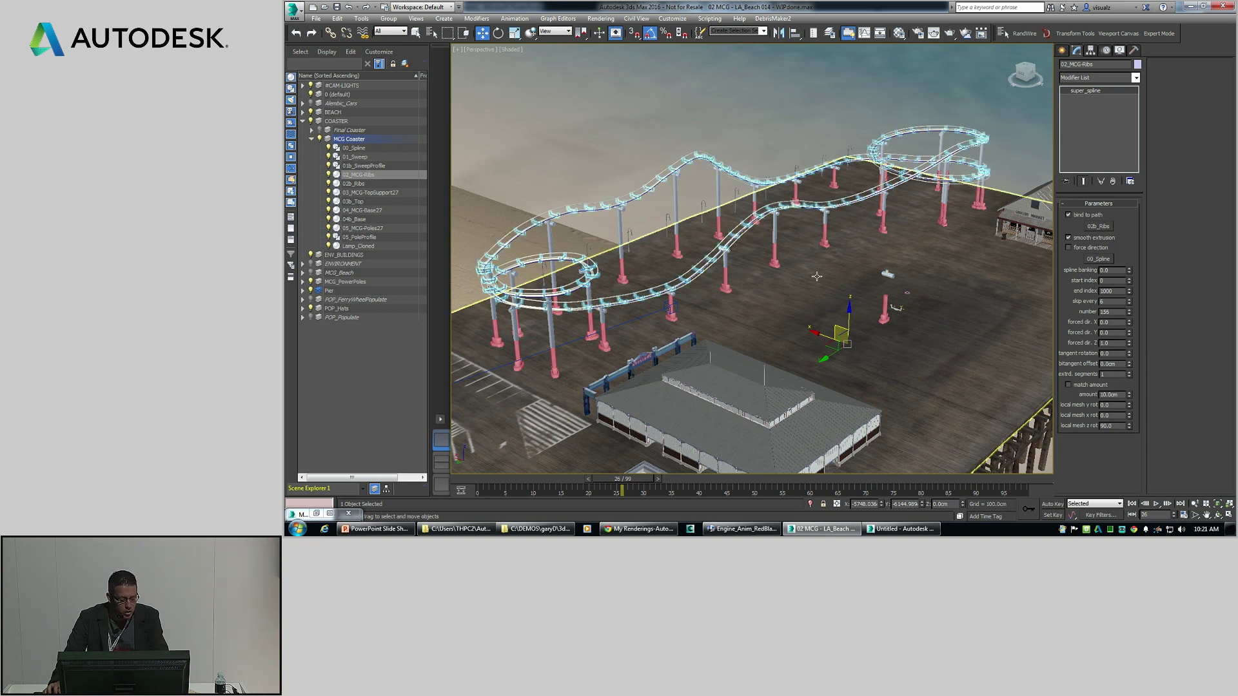
{"action": "middle_click_drag", "start_coordinate": [778, 287], "coordinate": [926, 274], "text": "alt"}
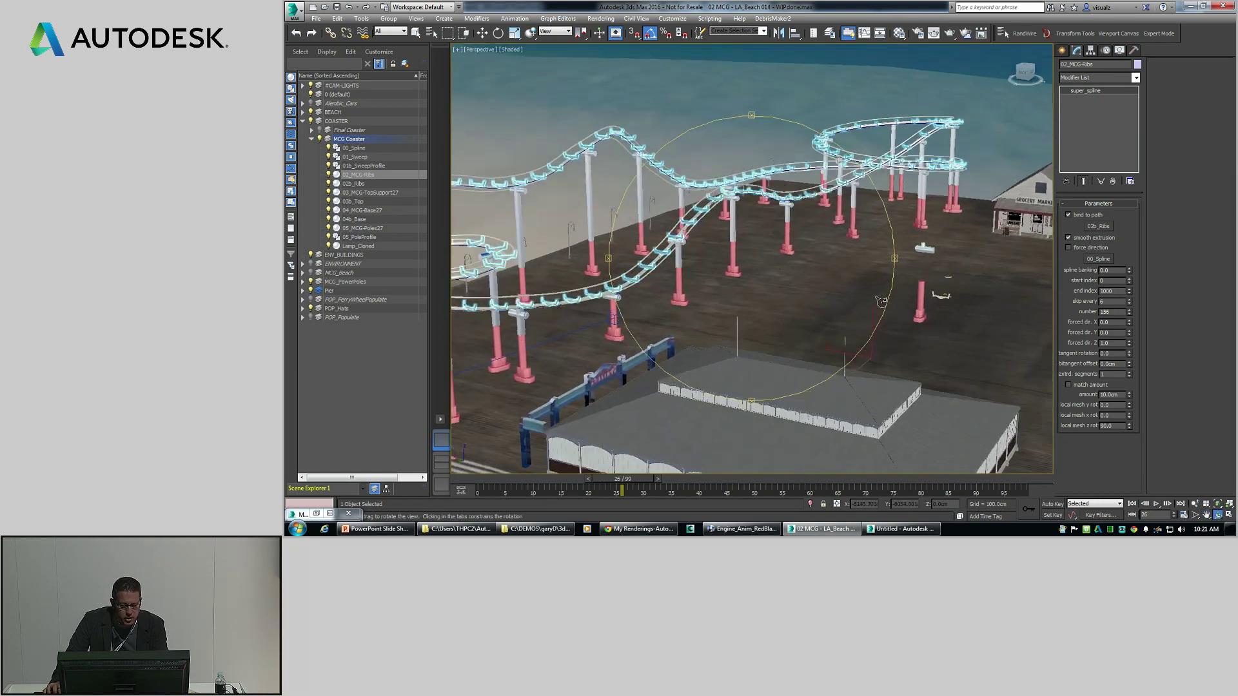
Select the source rib 02b_Ribs beside the coaster and set its Bend angle to 45
{"action": "key", "text": "w"}
{"action": "left_click", "coordinate": [936, 293]}
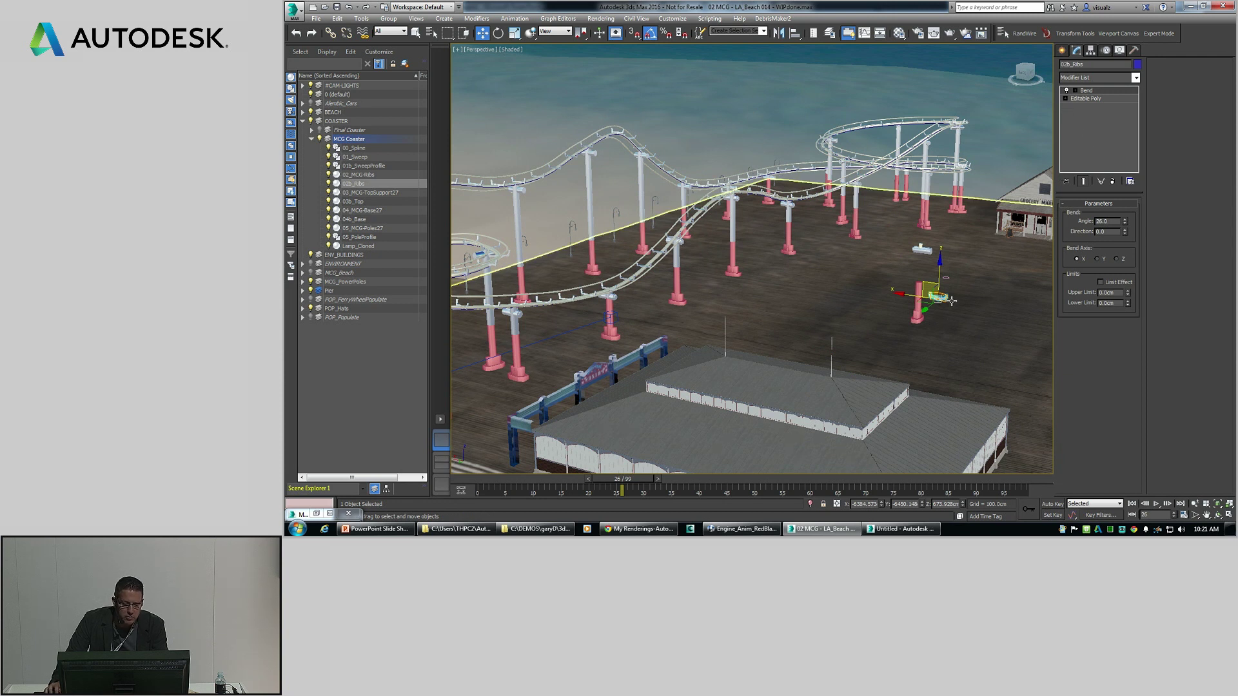
{"action": "left_click_drag", "start_coordinate": [1125, 224], "coordinate": [1125, 209]}
{"action": "left_click_drag", "start_coordinate": [1127, 165], "coordinate": [1055, 186]}
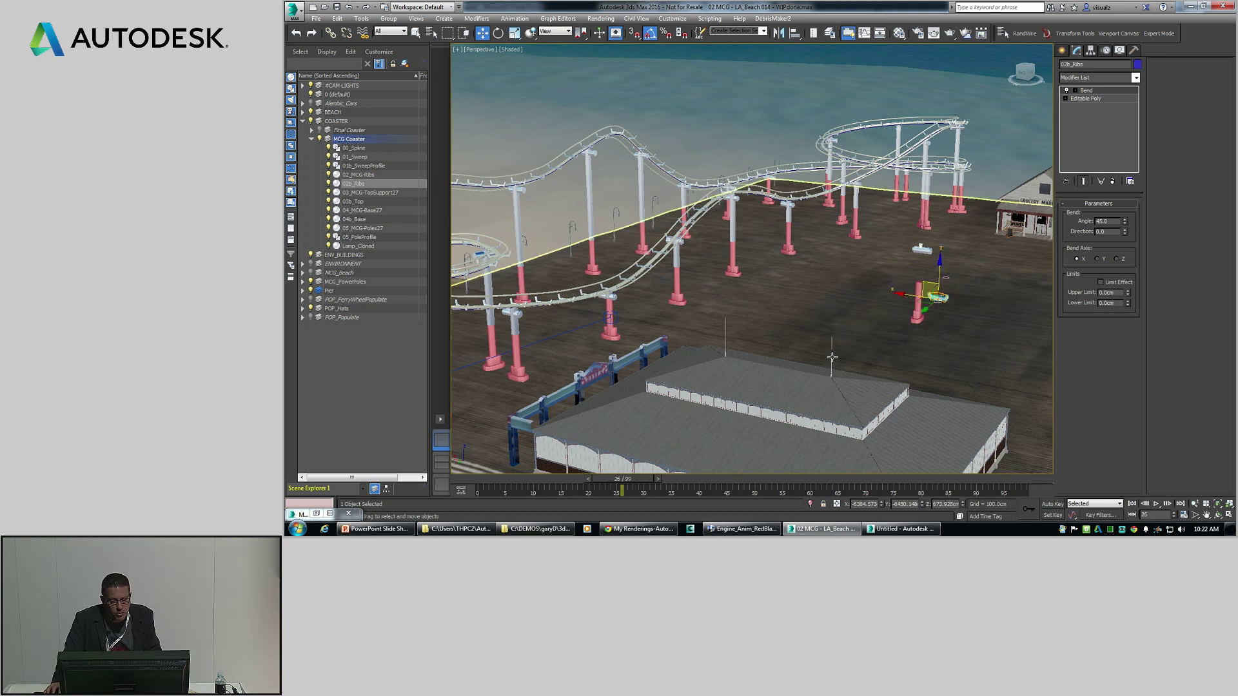
Try to scale up the vertices of the 04b_Base source support and leave vertex editing
{"action": "left_click", "coordinate": [916, 318]}
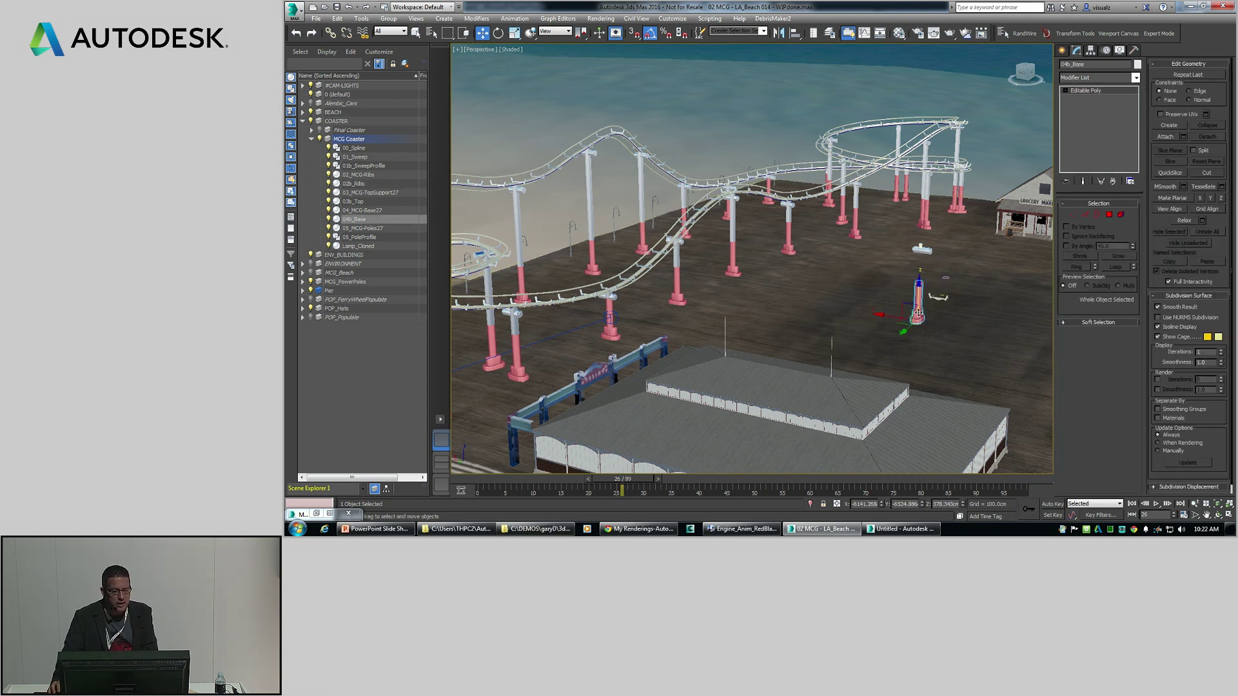
{"action": "left_click", "coordinate": [1072, 214]}
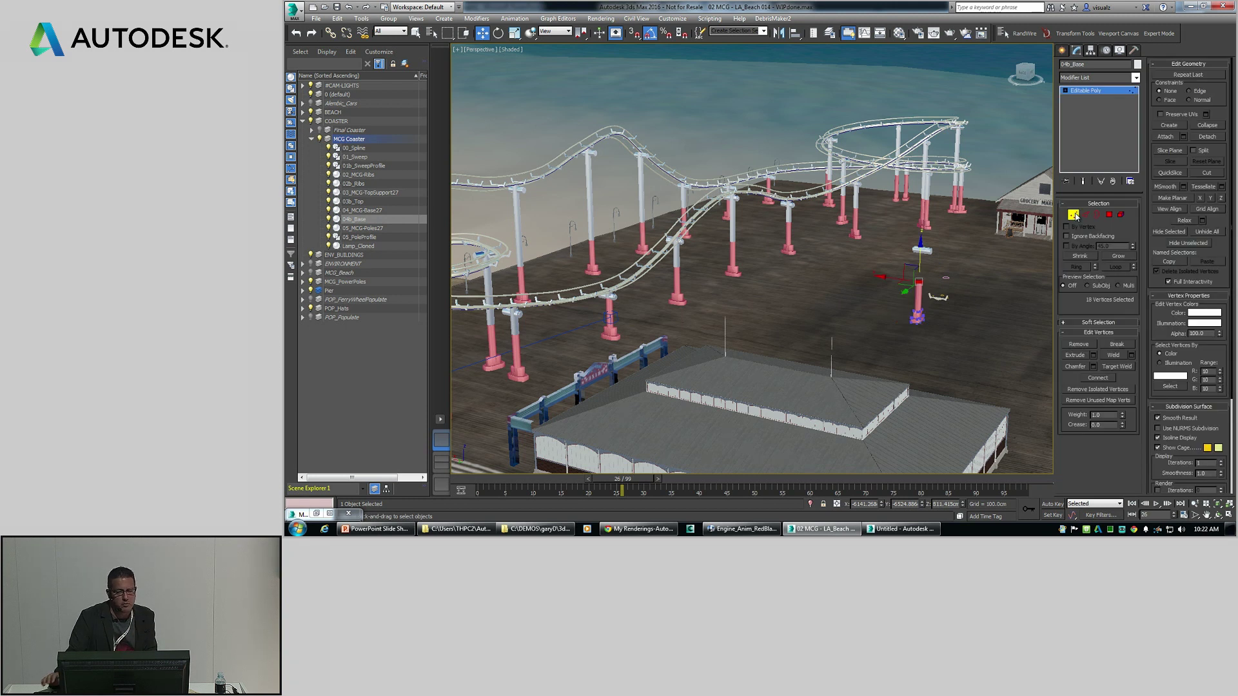
{"action": "left_click_drag", "start_coordinate": [941, 337], "coordinate": [940, 335]}
{"action": "key", "text": "shift+e"}
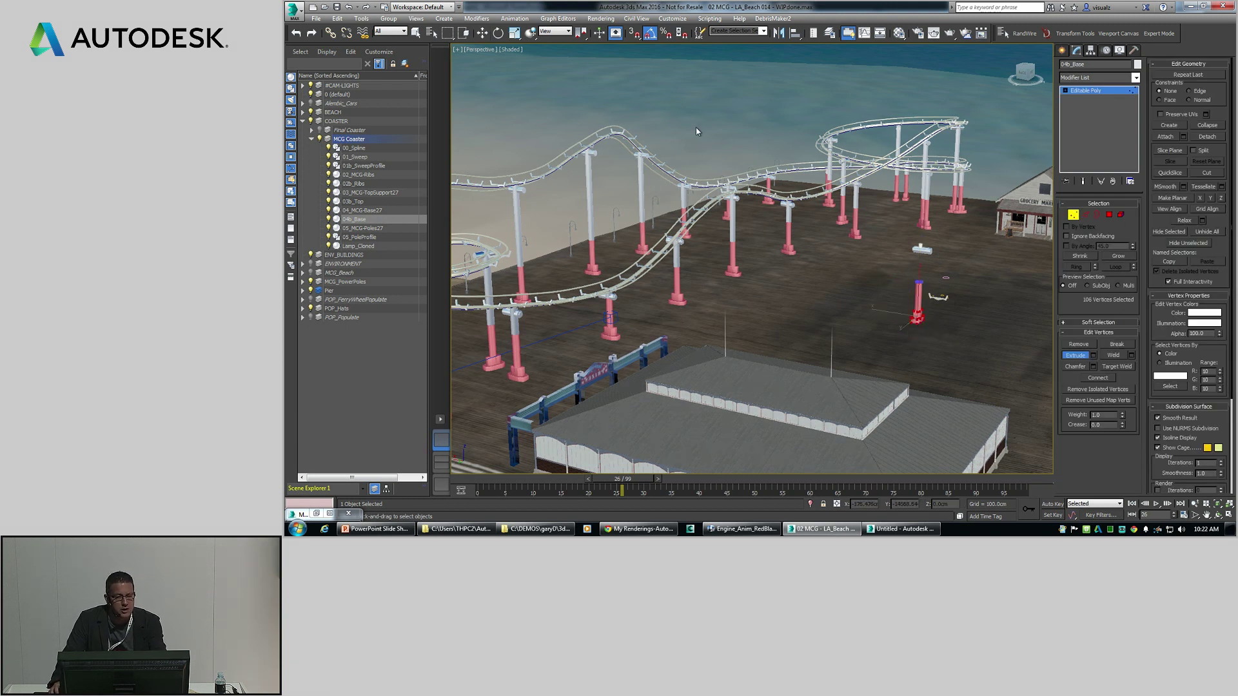
{"action": "key", "text": "r"}
{"action": "left_click_drag", "start_coordinate": [920, 307], "coordinate": [931, 210]}
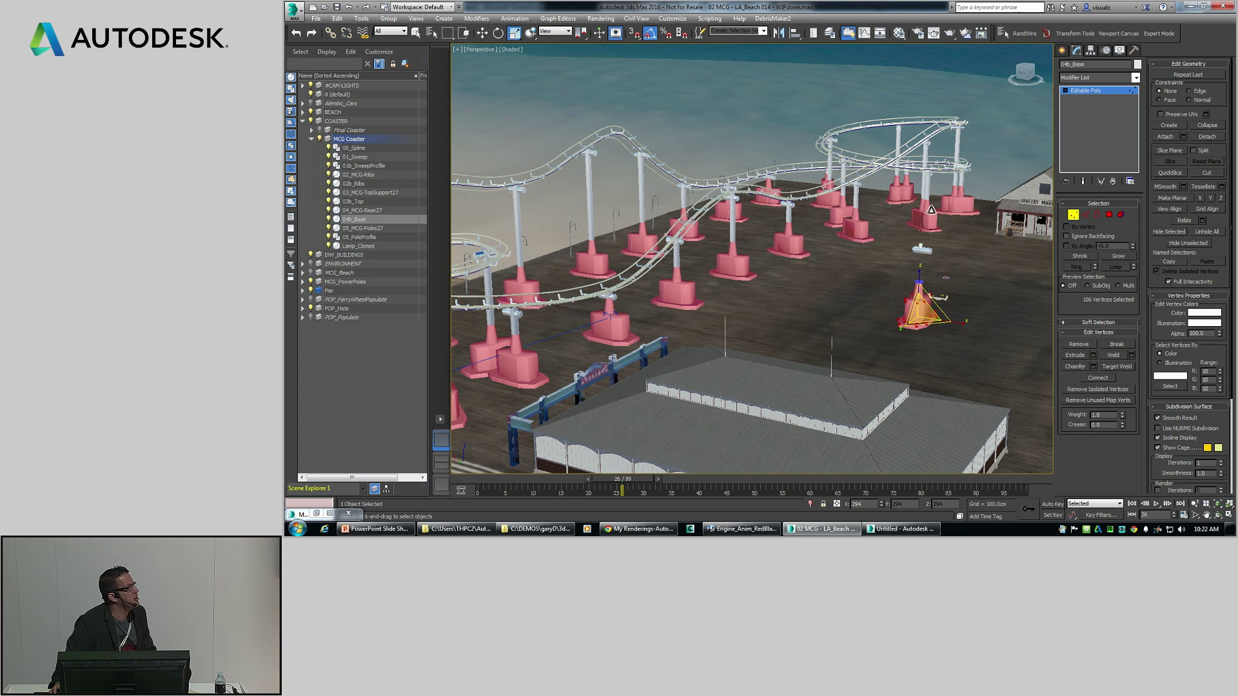
{"action": "right_click", "coordinate": [907, 247]}
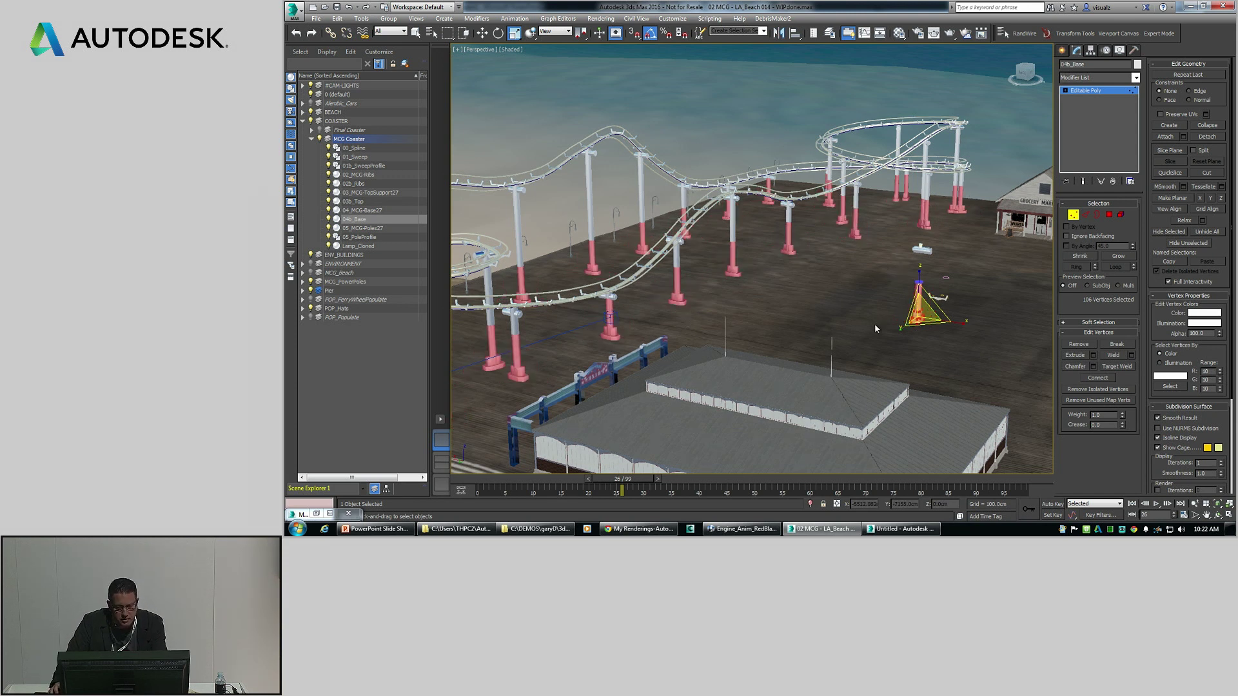
{"action": "left_click", "coordinate": [1072, 214]}
Select the Pier_Walkway and examine the pier and the power poles standing on the sand beside it
{"action": "left_click", "coordinate": [806, 294]}
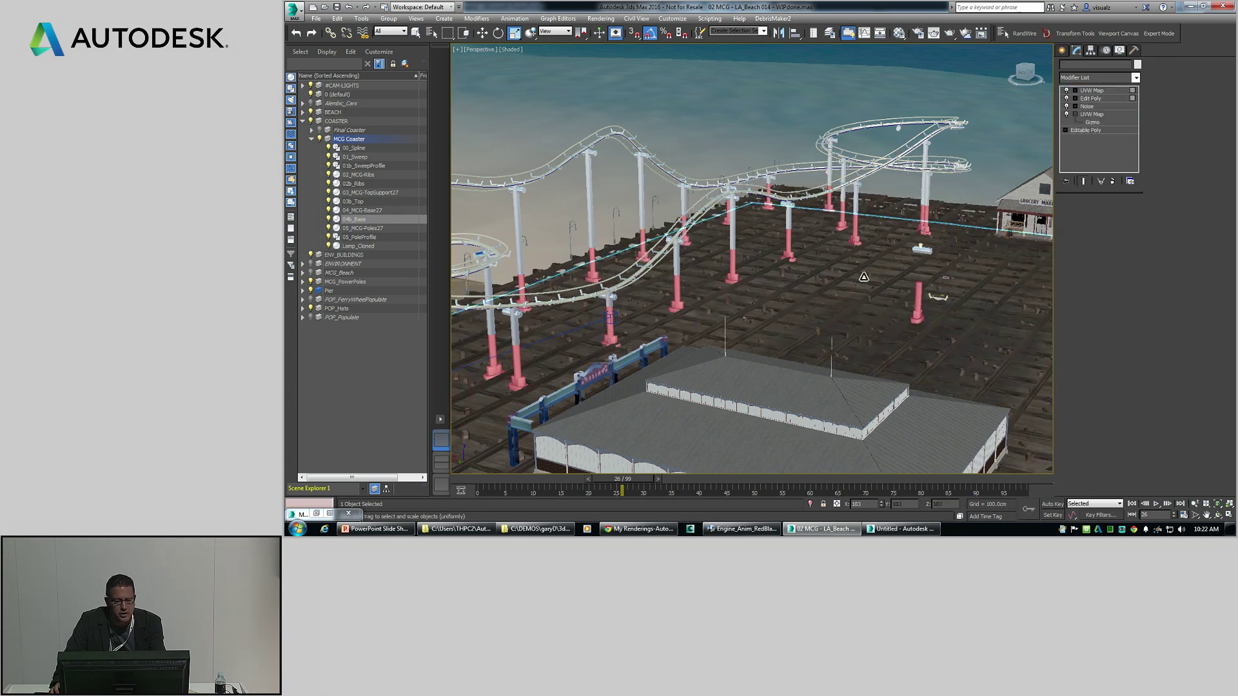
{"action": "middle_click_drag", "start_coordinate": [929, 464], "coordinate": [795, 341]}
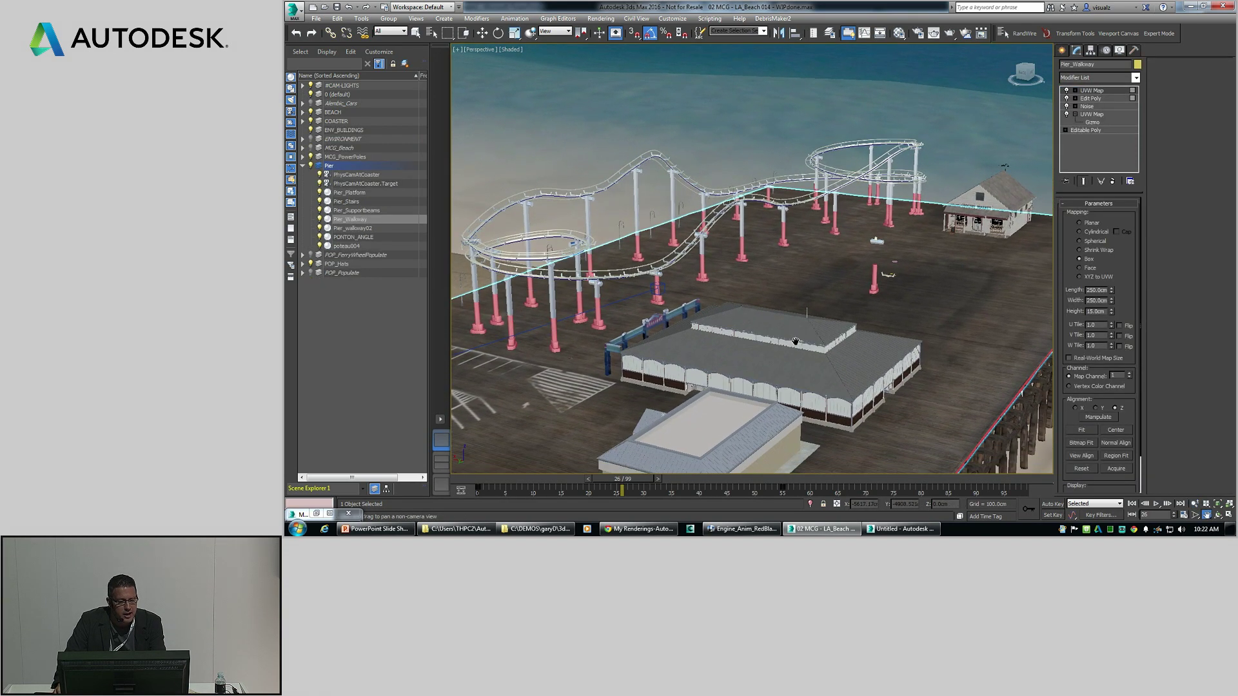
{"action": "scroll", "coordinate": [795, 342], "scroll_direction": "down", "scroll_amount": 3}
{"action": "key", "text": "e"}
{"action": "left_click_drag", "start_coordinate": [633, 459], "coordinate": [637, 457]}
{"action": "key", "text": "ctrl+p"}
{"action": "left_click_drag", "start_coordinate": [758, 394], "coordinate": [874, 343]}
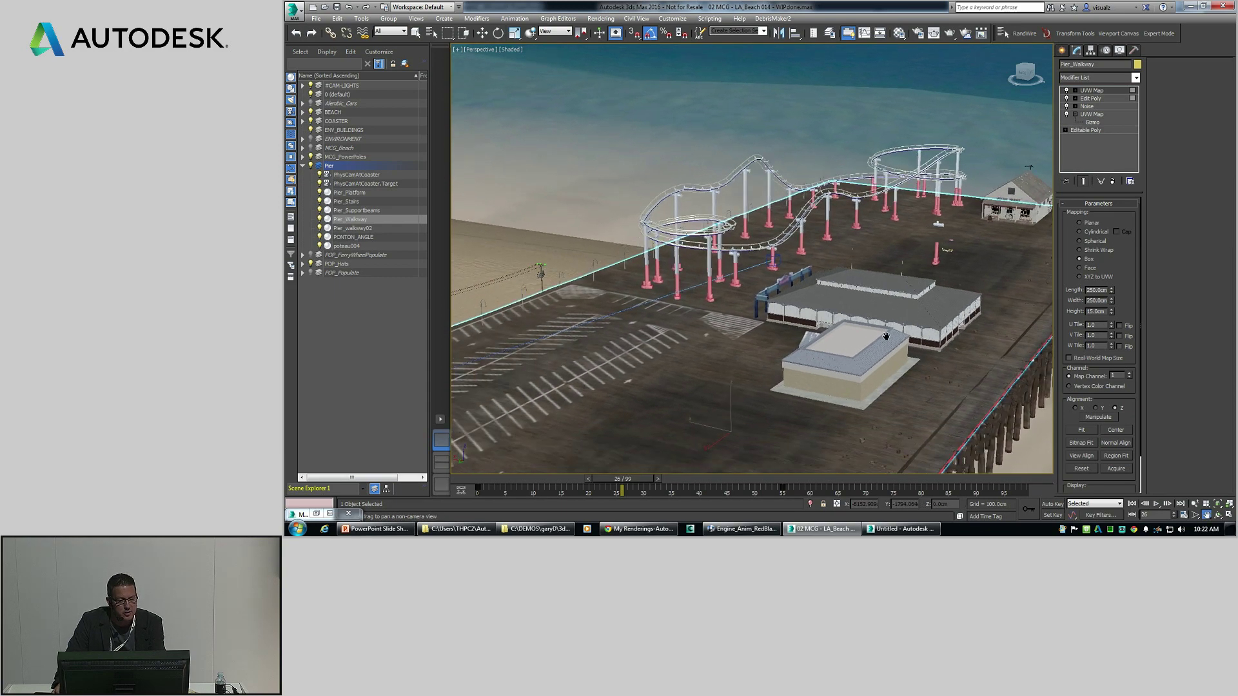
{"action": "middle_click_drag", "start_coordinate": [875, 342], "coordinate": [1024, 270]}
{"action": "middle_click_drag", "start_coordinate": [583, 341], "coordinate": [740, 304], "text": "alt"}
Set the Object Up Axis to -Z in the Select and Place placement settings and close them
{"action": "right_click", "coordinate": [530, 33]}
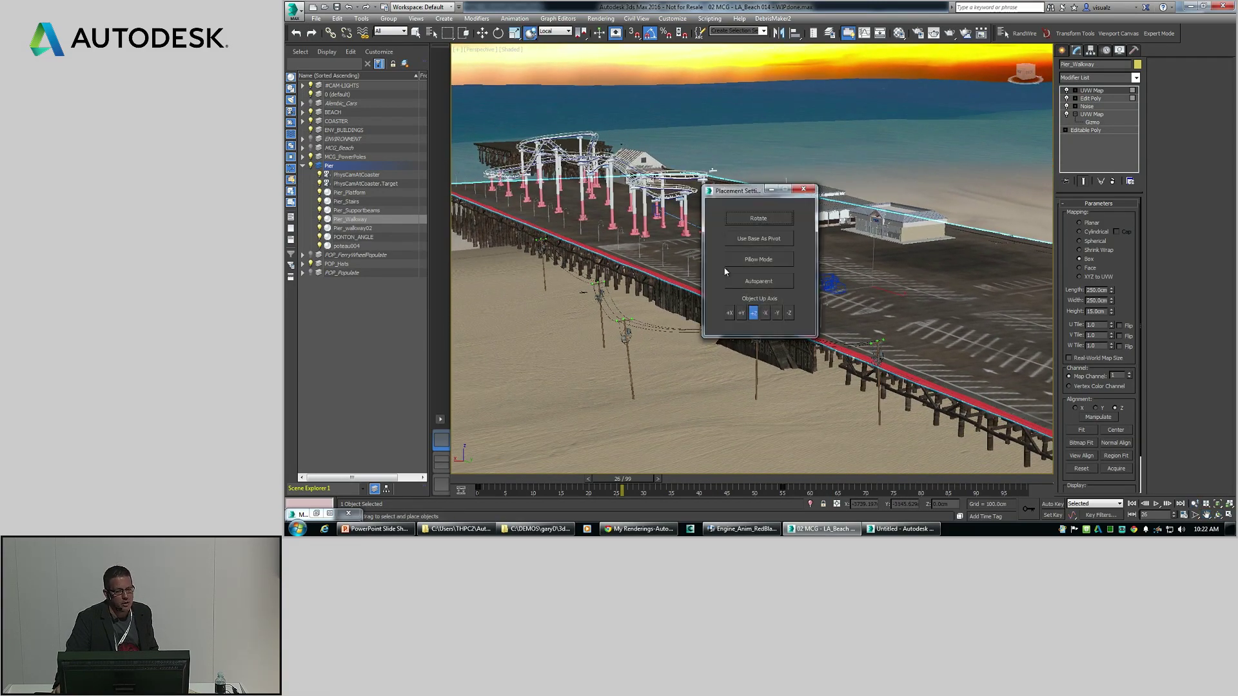
{"action": "left_click_drag", "start_coordinate": [756, 193], "coordinate": [524, 162]}
{"action": "left_click", "coordinate": [558, 277]}
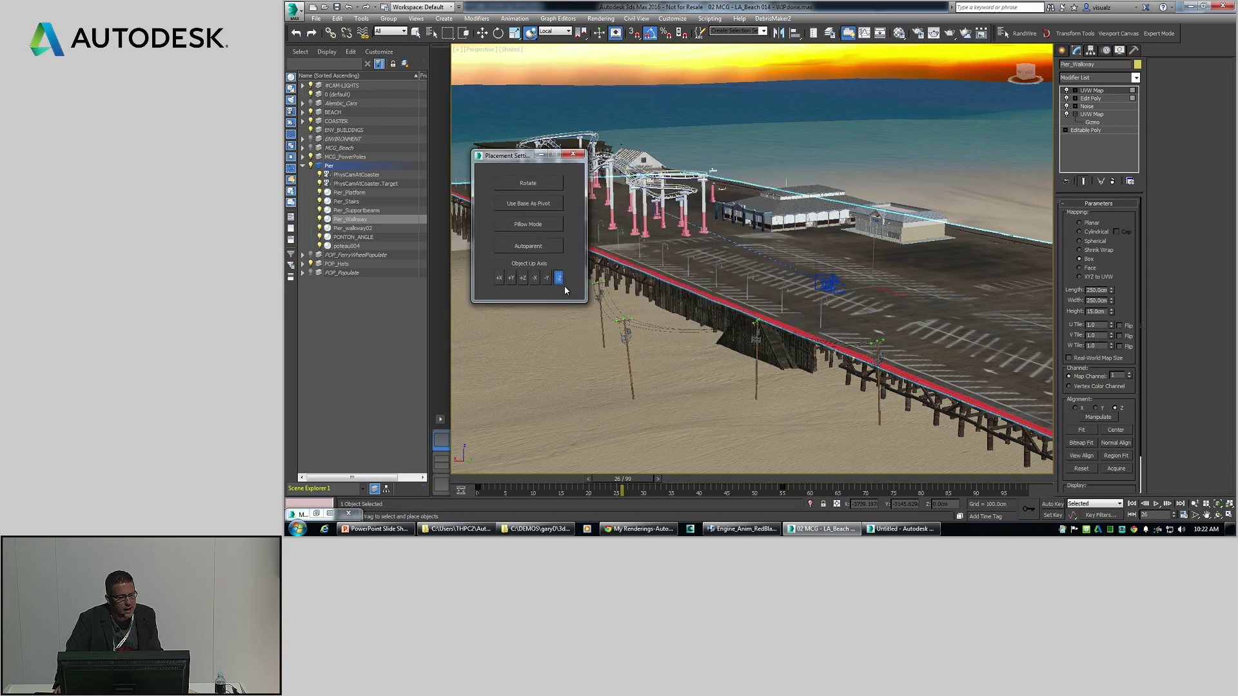
{"action": "middle_click_drag", "start_coordinate": [771, 374], "coordinate": [622, 209], "text": "alt"}
{"action": "left_click", "coordinate": [573, 154]}
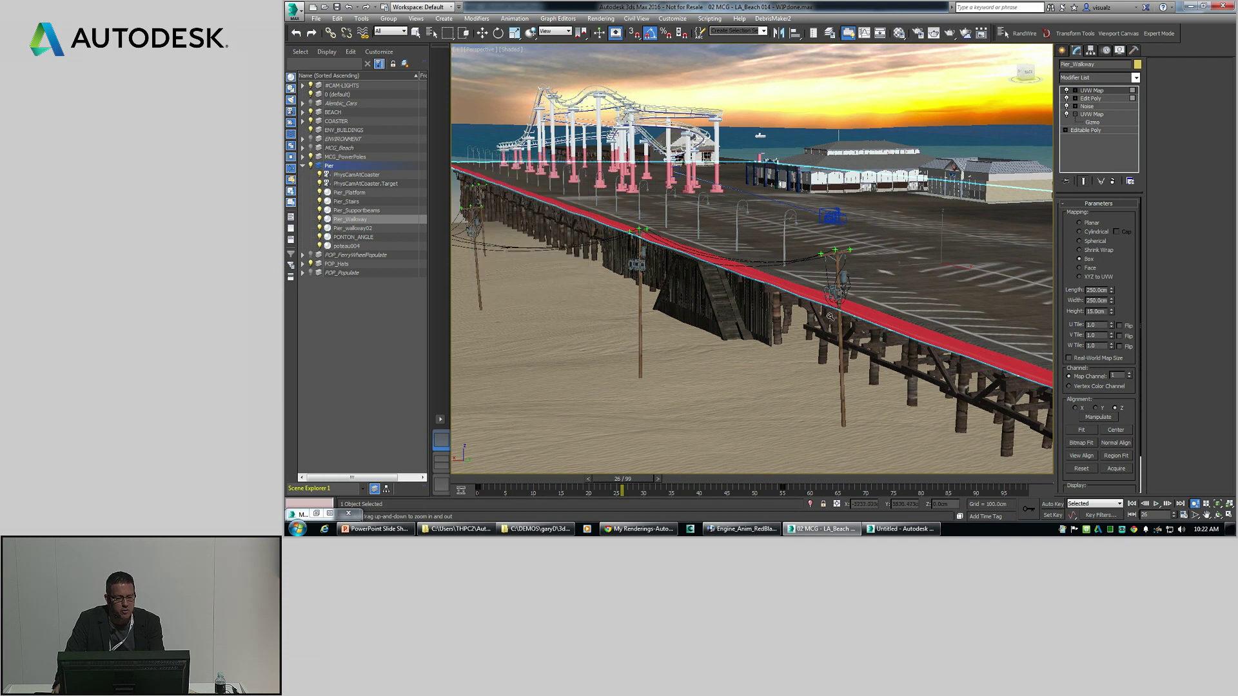
Move the nearest power pole group slightly across the sand with Select and Place
{"action": "right_click", "coordinate": [762, 314]}
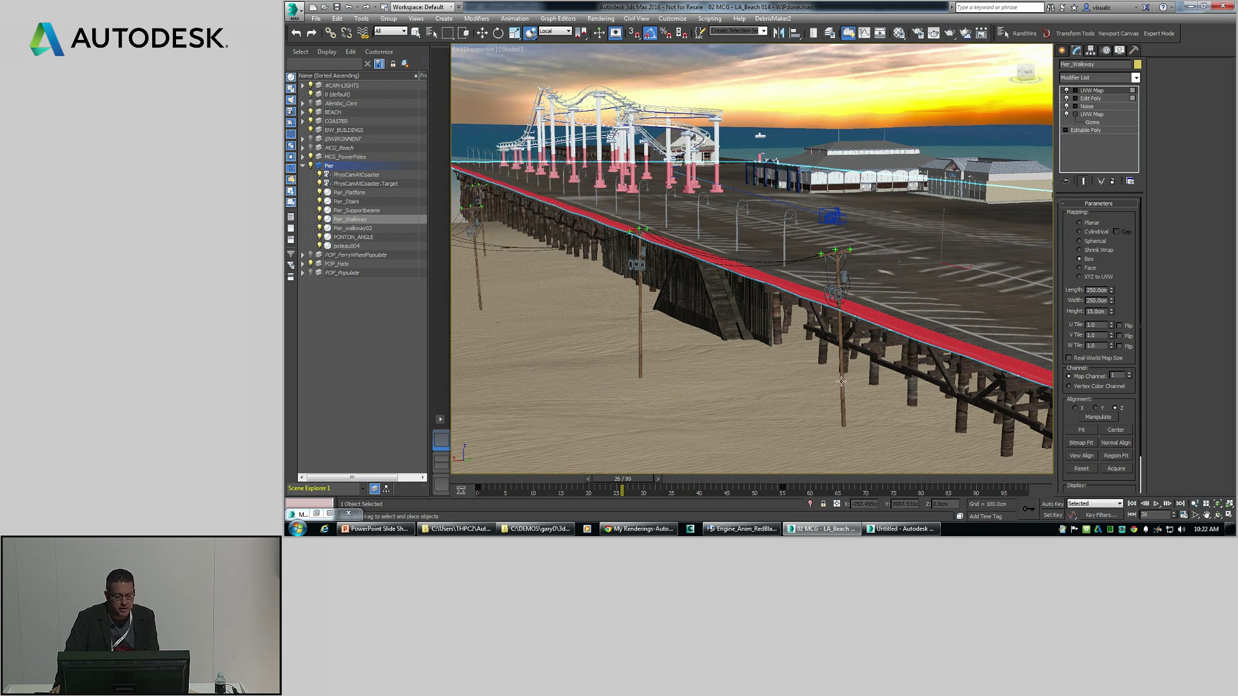
{"action": "left_click", "coordinate": [531, 33]}
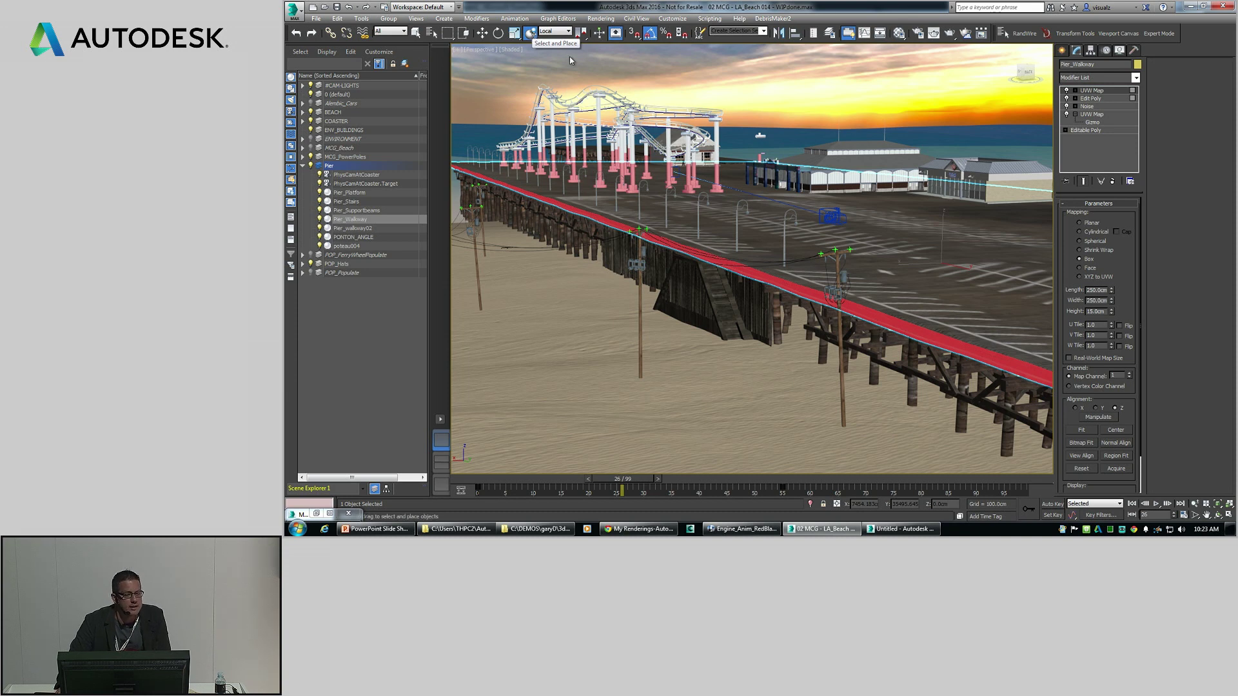
{"action": "left_click_drag", "start_coordinate": [841, 402], "coordinate": [825, 427]}
{"action": "key", "text": "ctrl+r"}
{"action": "left_click_drag", "start_coordinate": [745, 385], "coordinate": [738, 314]}
{"action": "key", "text": "Escape"}
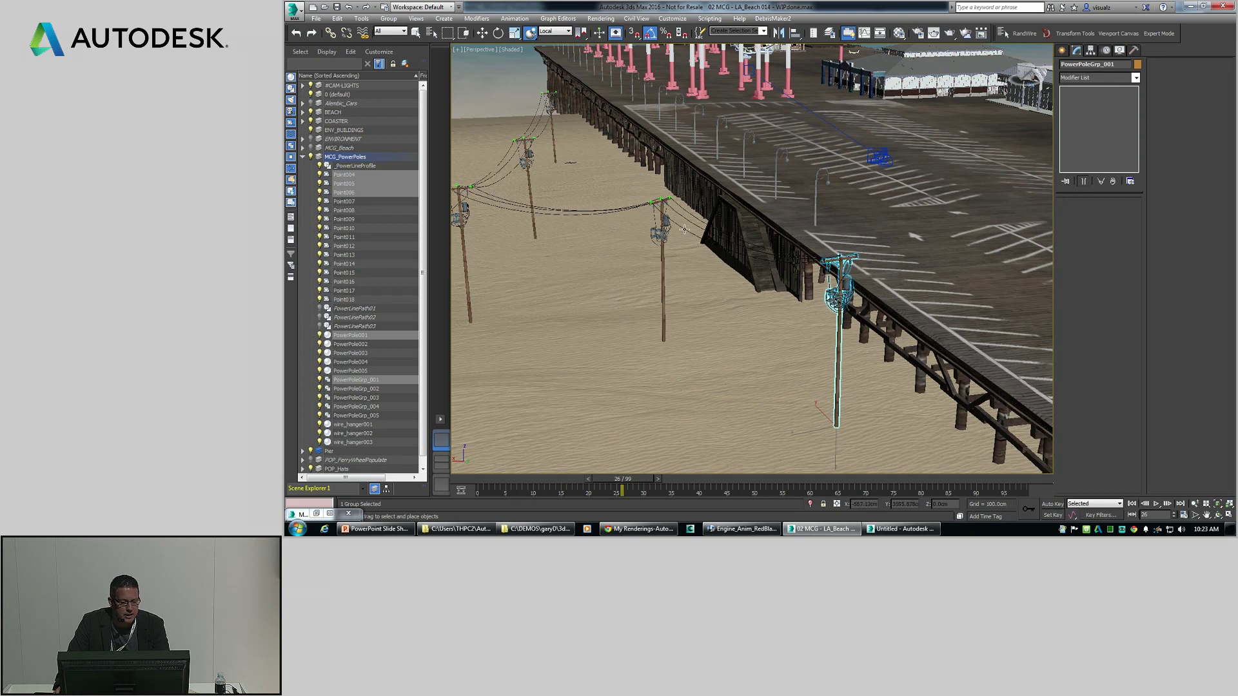
Select the hanging wire wire_hanger003 and set its tension to -262.6 cm and its resolution to 14
{"action": "left_click", "coordinate": [684, 229]}
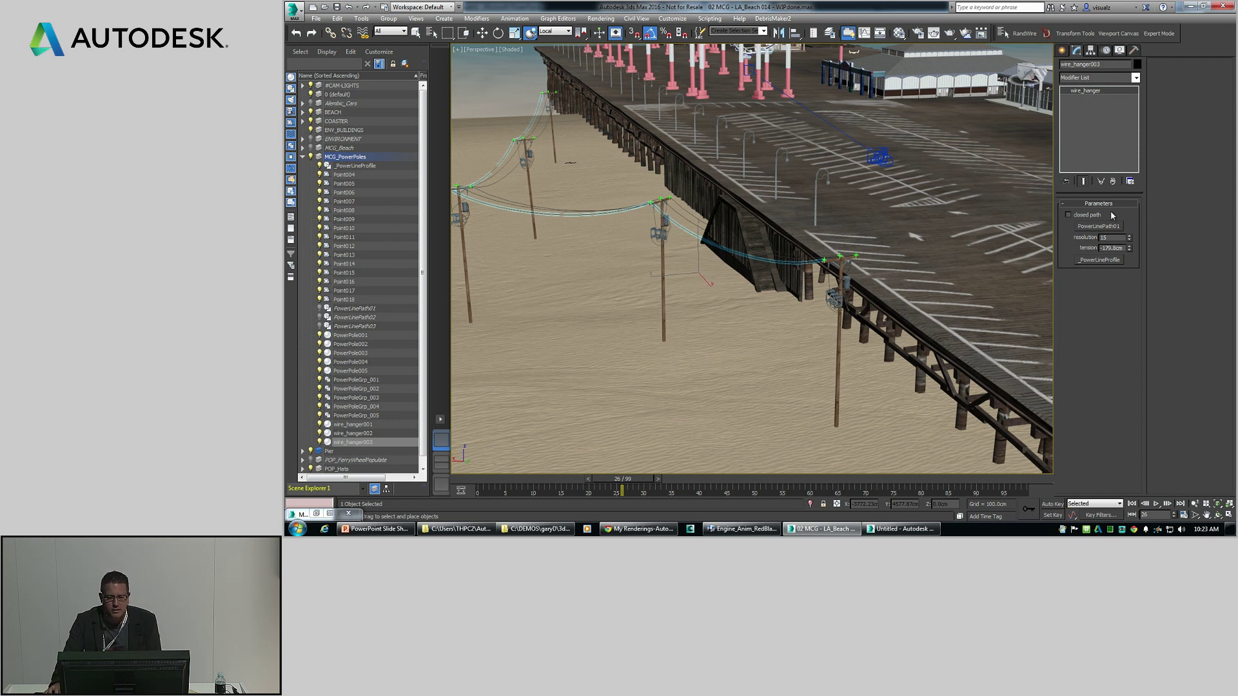
{"action": "left_click_drag", "start_coordinate": [1129, 250], "coordinate": [1129, 272]}
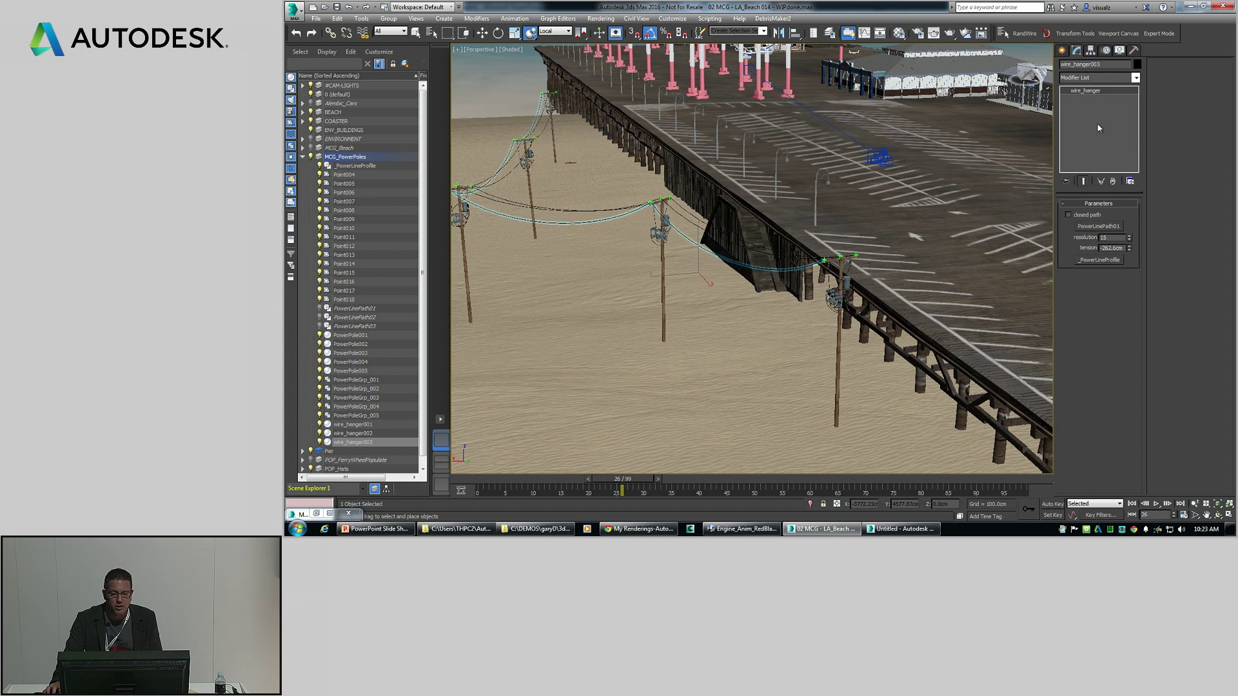
{"action": "left_click", "coordinate": [1129, 239]}
{"action": "left_click", "coordinate": [1129, 239]}
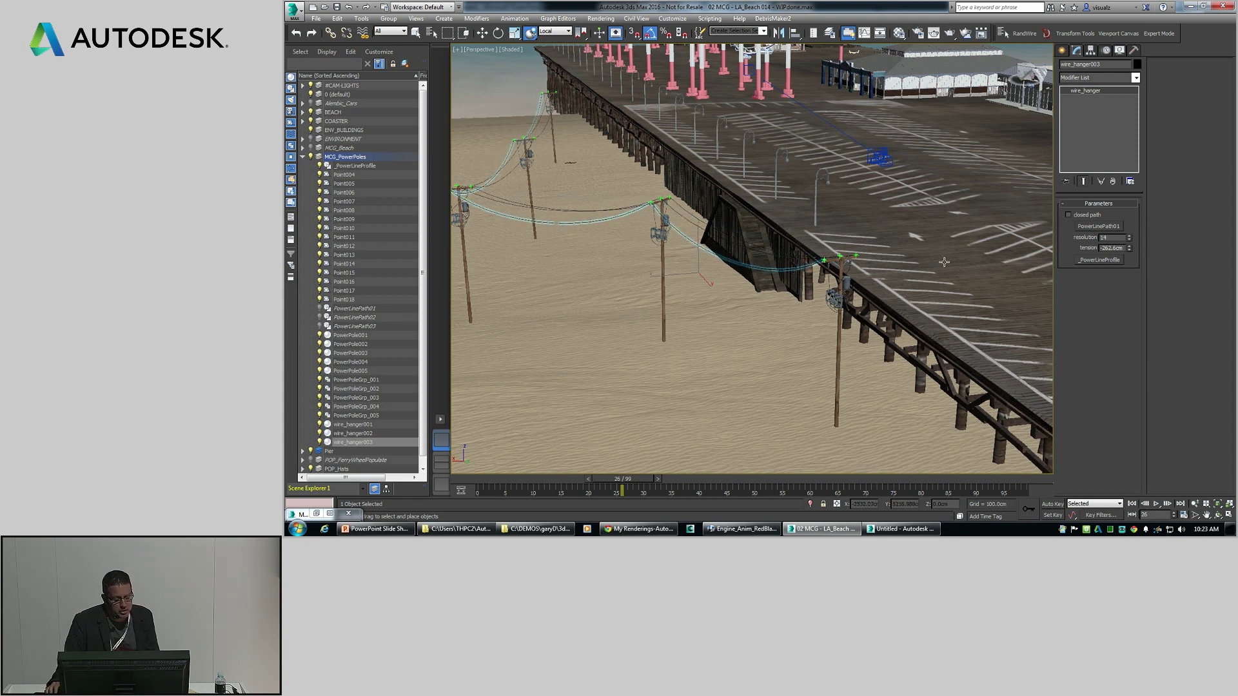
Restore the 04 Populate state set and change the viewport from the camera to the Perspective view
{"action": "middle_click_drag", "start_coordinate": [863, 276], "coordinate": [771, 254], "text": "alt"}
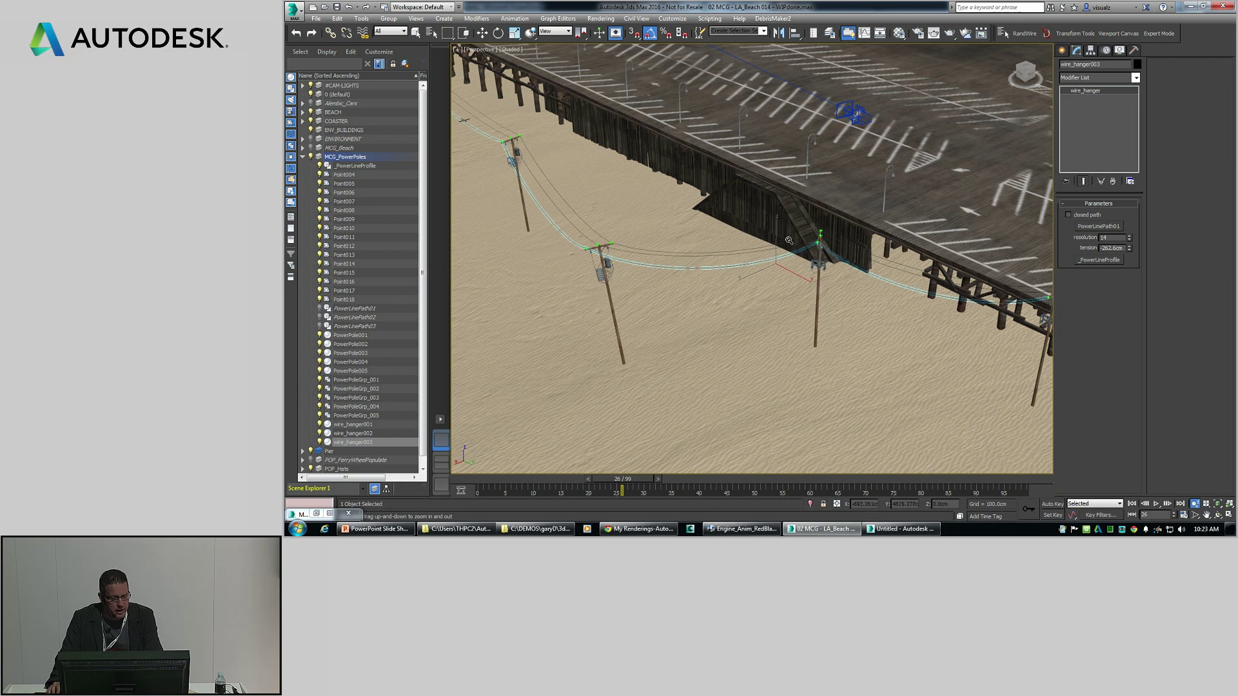
{"action": "key", "text": "ctrl+p"}
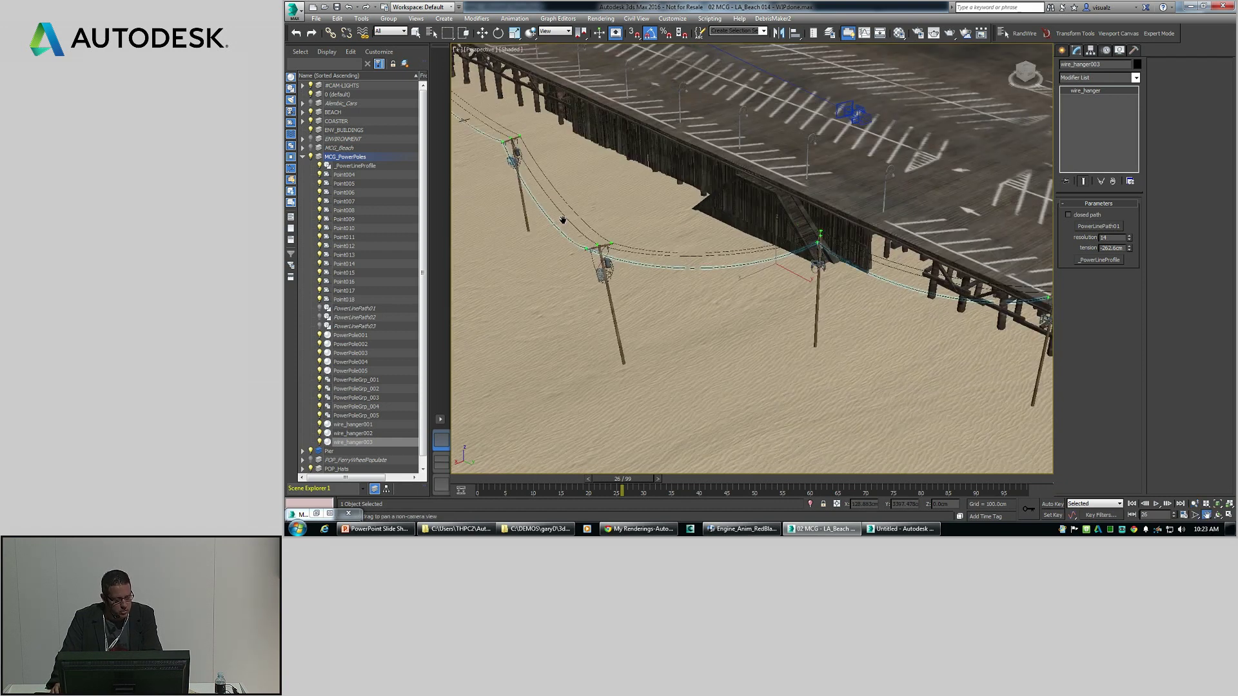
{"action": "right_click", "coordinate": [687, 237]}
{"action": "right_click", "coordinate": [690, 227]}
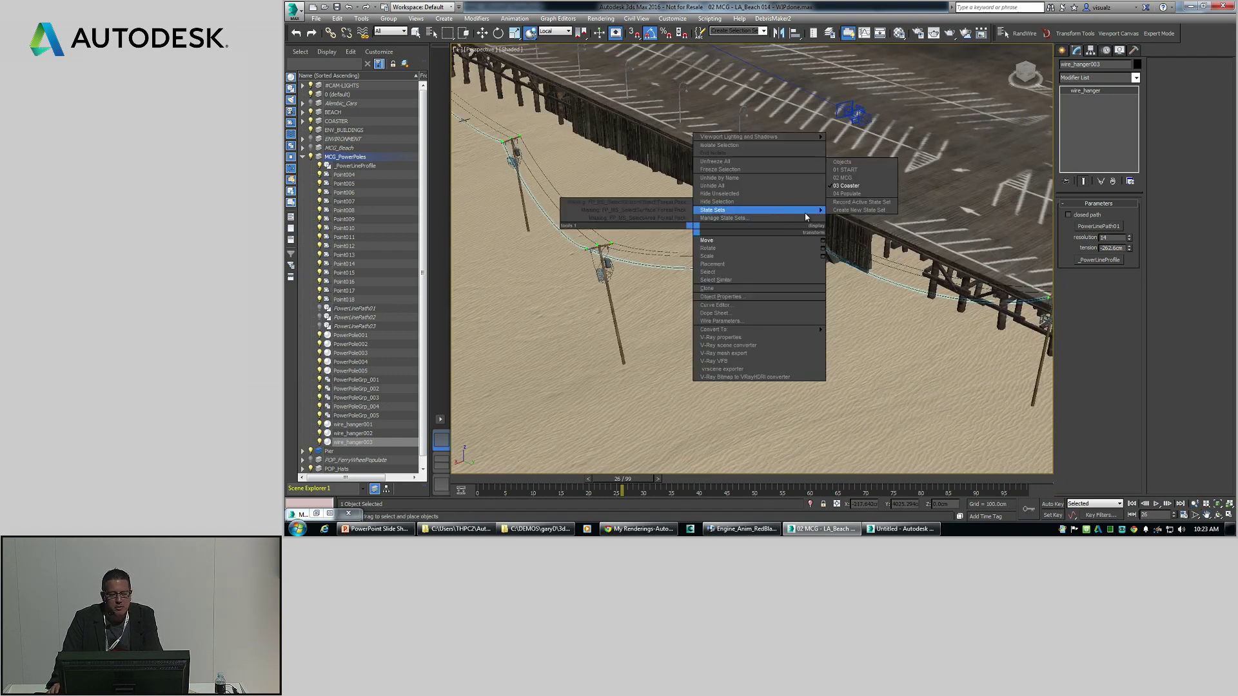
{"action": "left_click", "coordinate": [846, 195]}
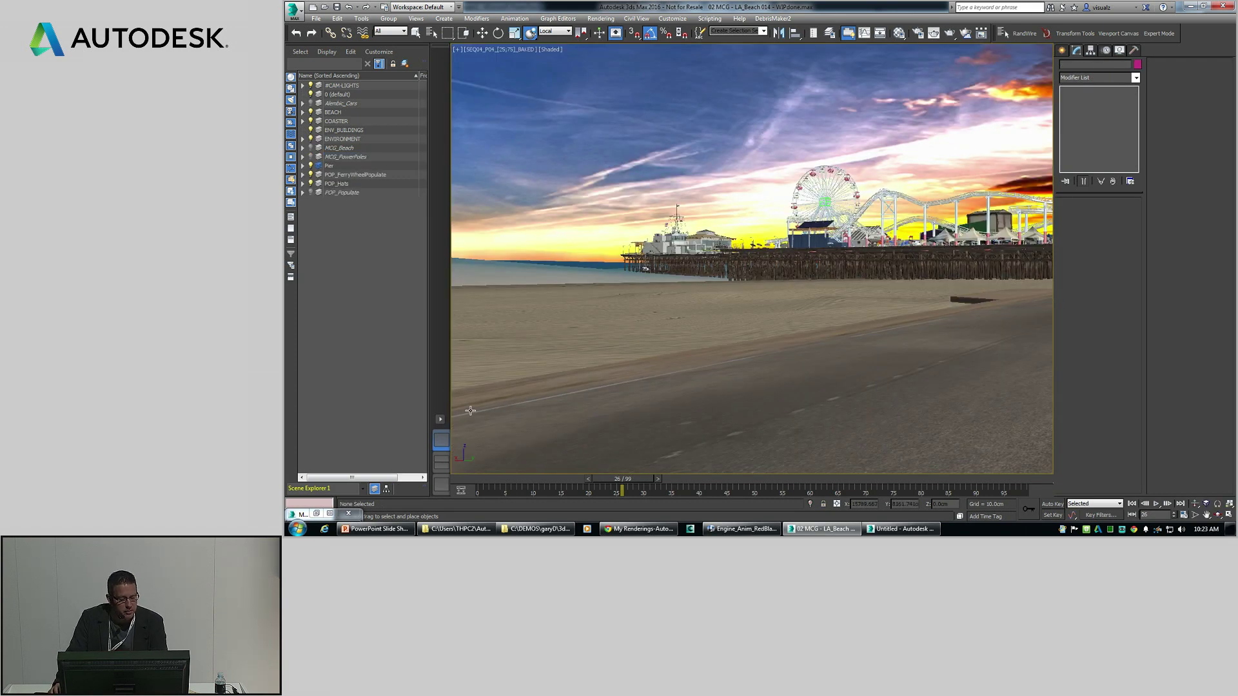
{"action": "key", "text": "p"}
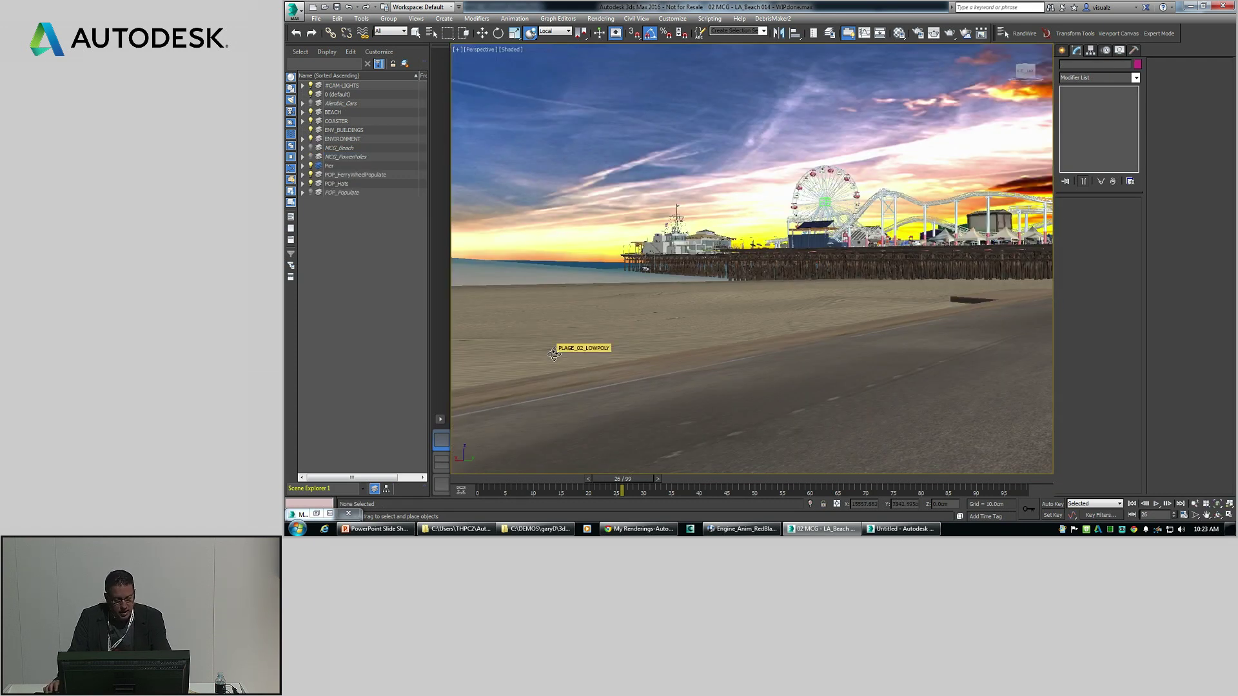
Select all objects in the POP_Hats layer and frame them close up on the pier deck
{"action": "key", "text": "ctrl+r"}
{"action": "left_click_drag", "start_coordinate": [666, 341], "coordinate": [839, 174]}
{"action": "key", "text": "z"}
{"action": "key", "text": "alt+z"}
{"action": "key", "text": "y"}
{"action": "double_click", "coordinate": [334, 184]}
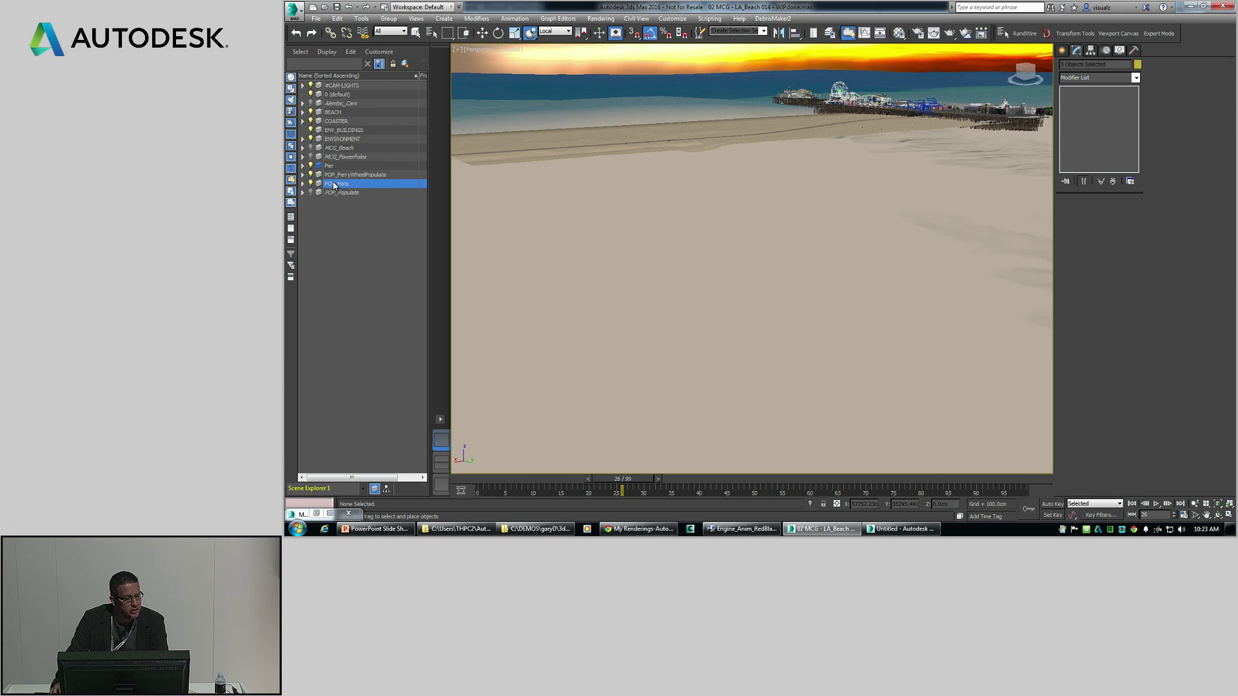
{"action": "key", "text": "z"}
{"action": "key", "text": "alt+z"}
{"action": "left_click_drag", "start_coordinate": [739, 361], "coordinate": [739, 400]}
{"action": "key", "text": "ctrl+r"}
{"action": "left_click_drag", "start_coordinate": [674, 298], "coordinate": [717, 311]}
{"action": "key", "text": "w"}
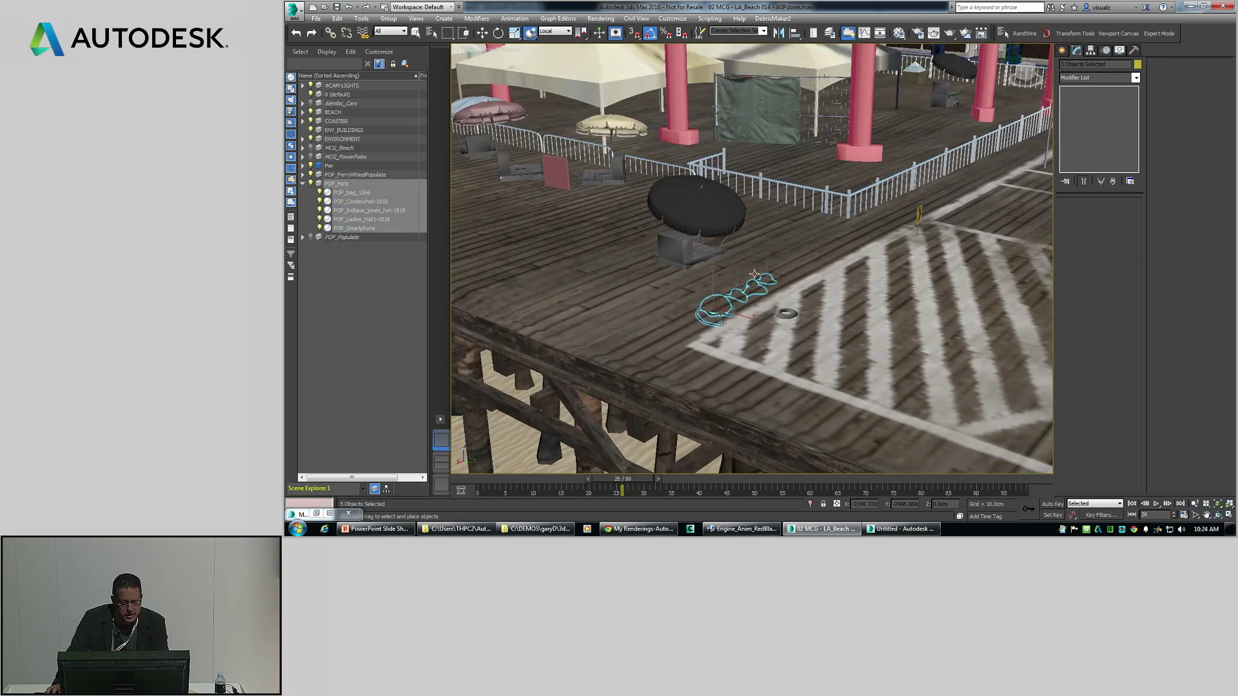
Select the Pier_Walkway and lower it to a Z position of about -517.3 cm
{"action": "left_click_drag", "start_coordinate": [743, 267], "coordinate": [742, 287]}
{"action": "left_click", "coordinate": [887, 254]}
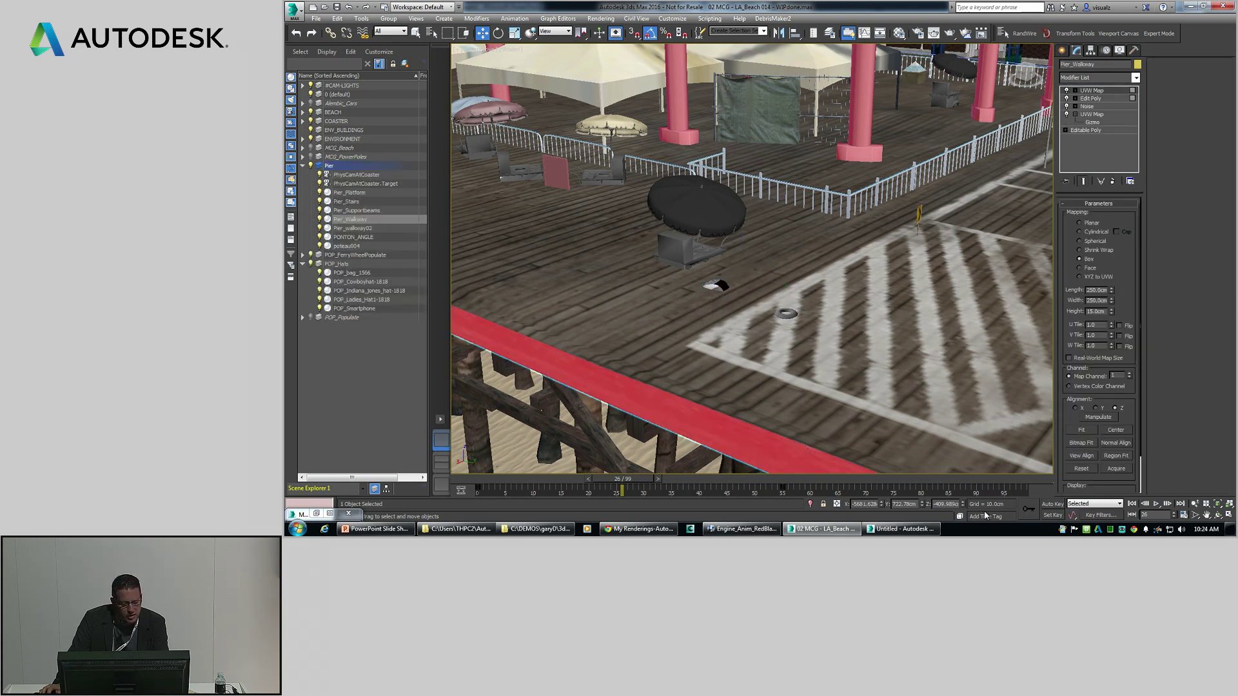
{"action": "left_click_drag", "start_coordinate": [964, 506], "coordinate": [962, 22]}
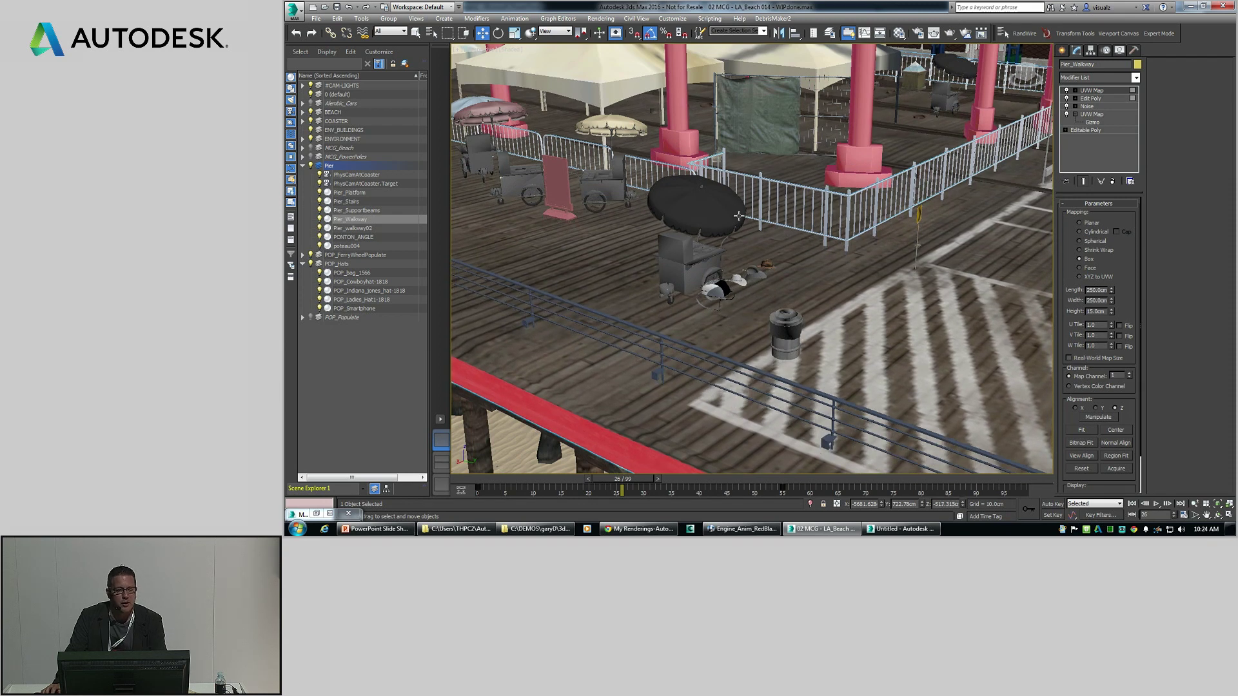
Select the ladies' hat on the pier, unhide the POP_Populate layer and set the animation to frame 0
{"action": "left_click", "coordinate": [753, 269]}
{"action": "scroll", "coordinate": [684, 265], "scroll_direction": "down", "scroll_amount": 5}
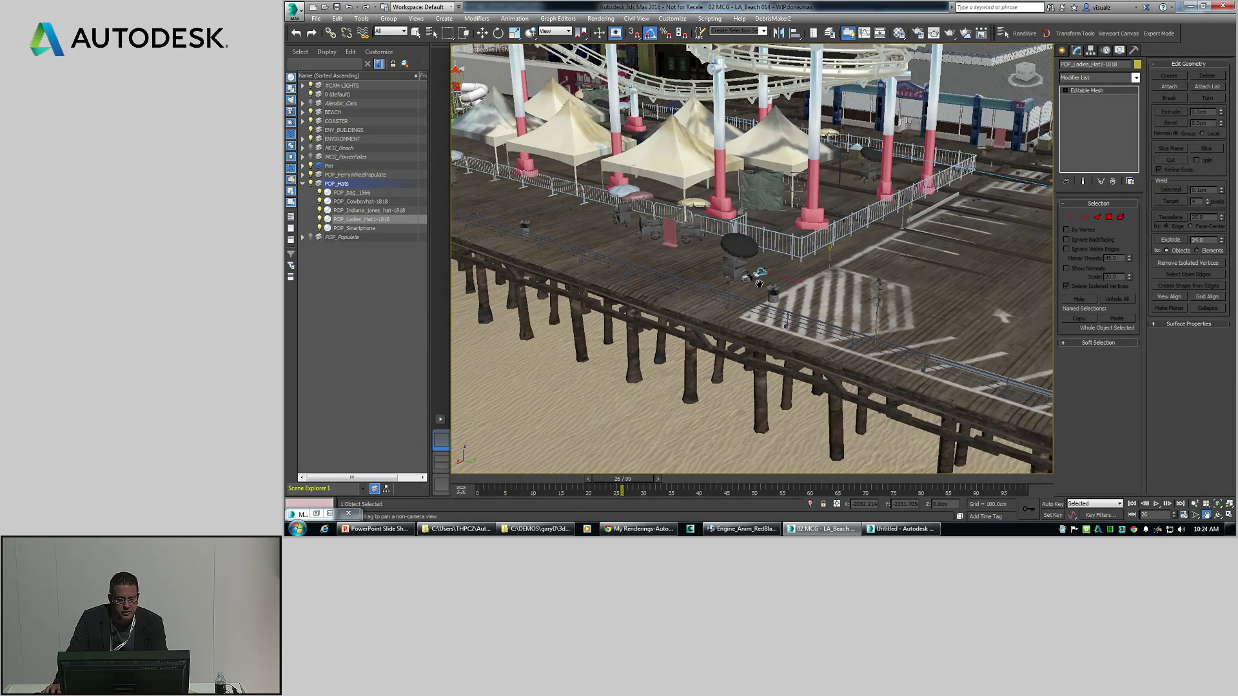
{"action": "middle_click_drag", "start_coordinate": [651, 251], "coordinate": [603, 265]}
{"action": "left_click", "coordinate": [311, 237]}
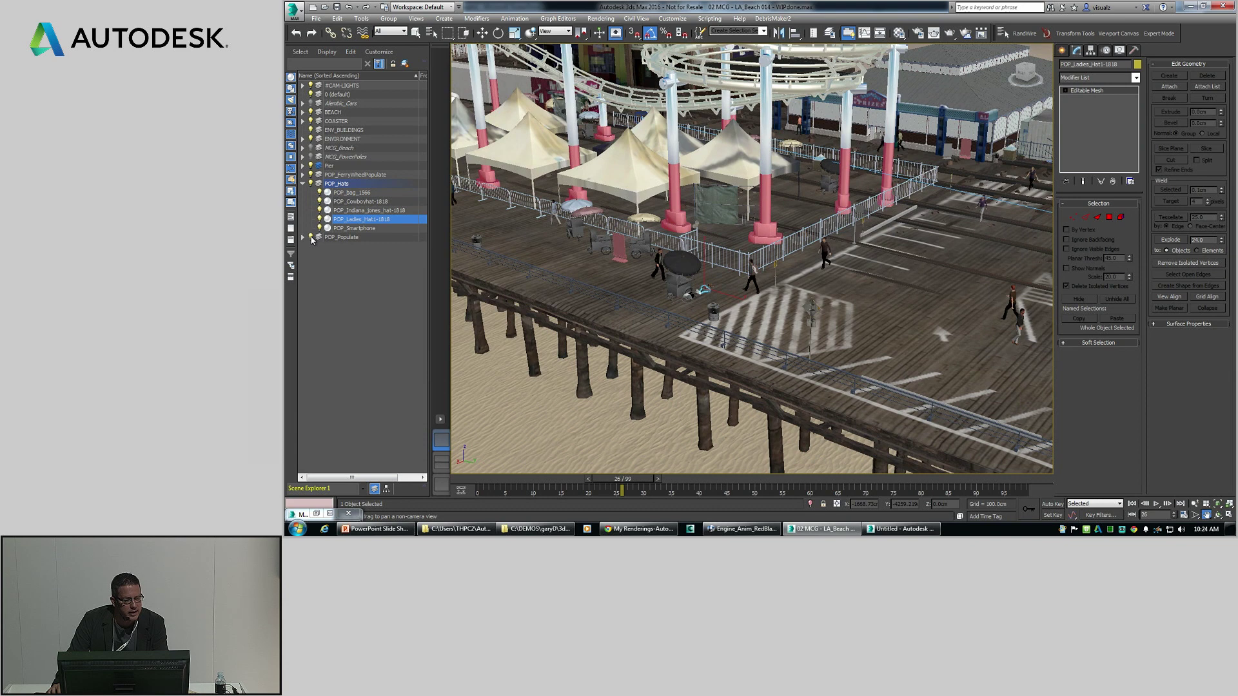
{"action": "left_click_drag", "start_coordinate": [622, 488], "coordinate": [478, 479]}
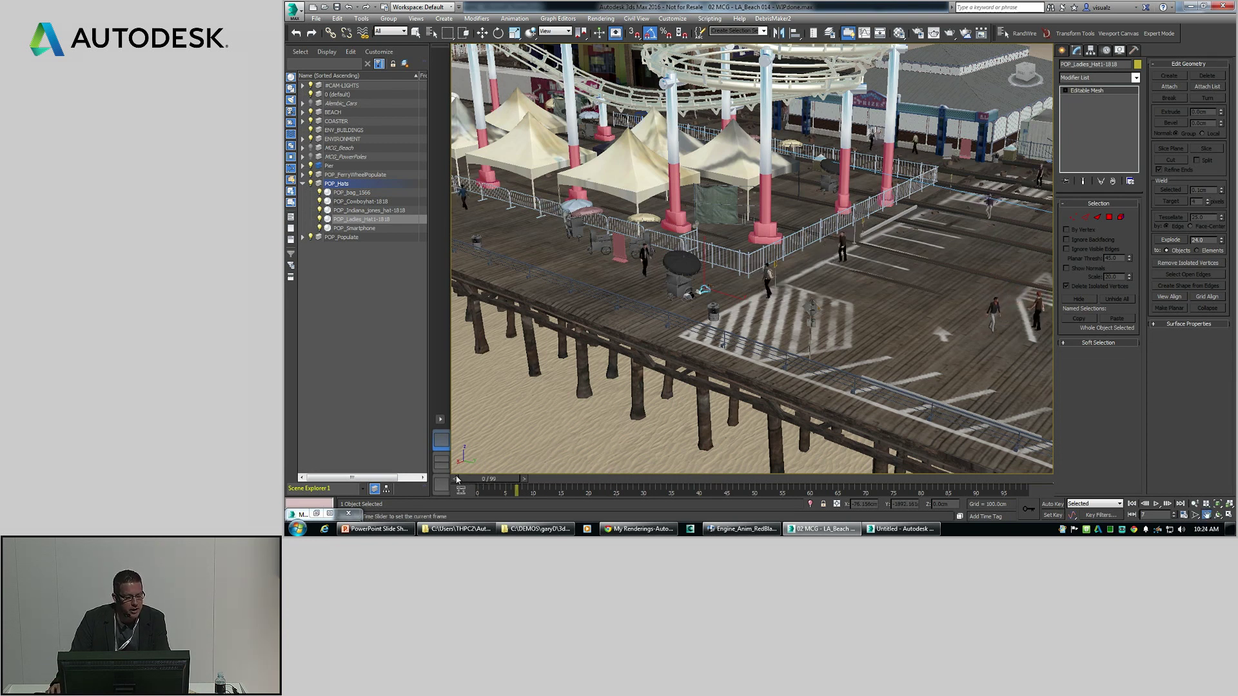
Select the walking man with the backpack, try face index 1373 in his placeOnFace modifier and restore 1566
{"action": "middle_click_drag", "start_coordinate": [768, 335], "coordinate": [769, 285], "text": "ctrl+alt"}
{"action": "left_click", "coordinate": [797, 220]}
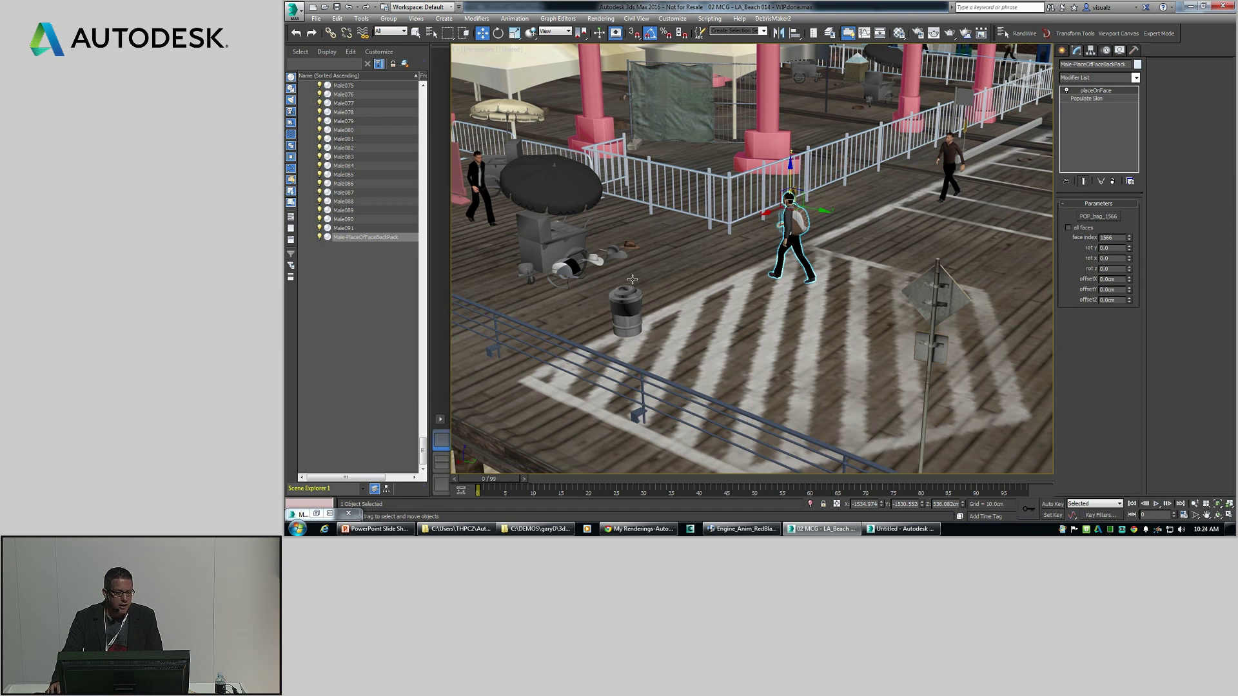
{"action": "left_click_drag", "start_coordinate": [1129, 239], "coordinate": [1127, 332]}
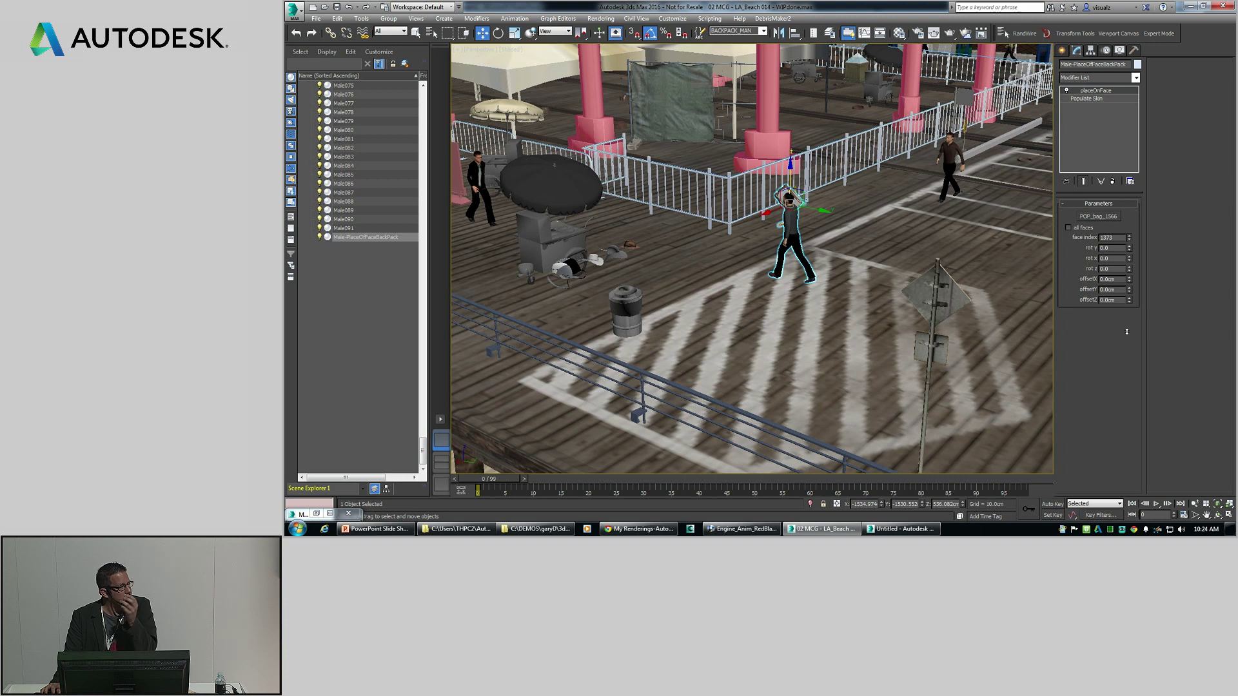
{"action": "left_click_drag", "start_coordinate": [1127, 331], "coordinate": [1119, 277]}
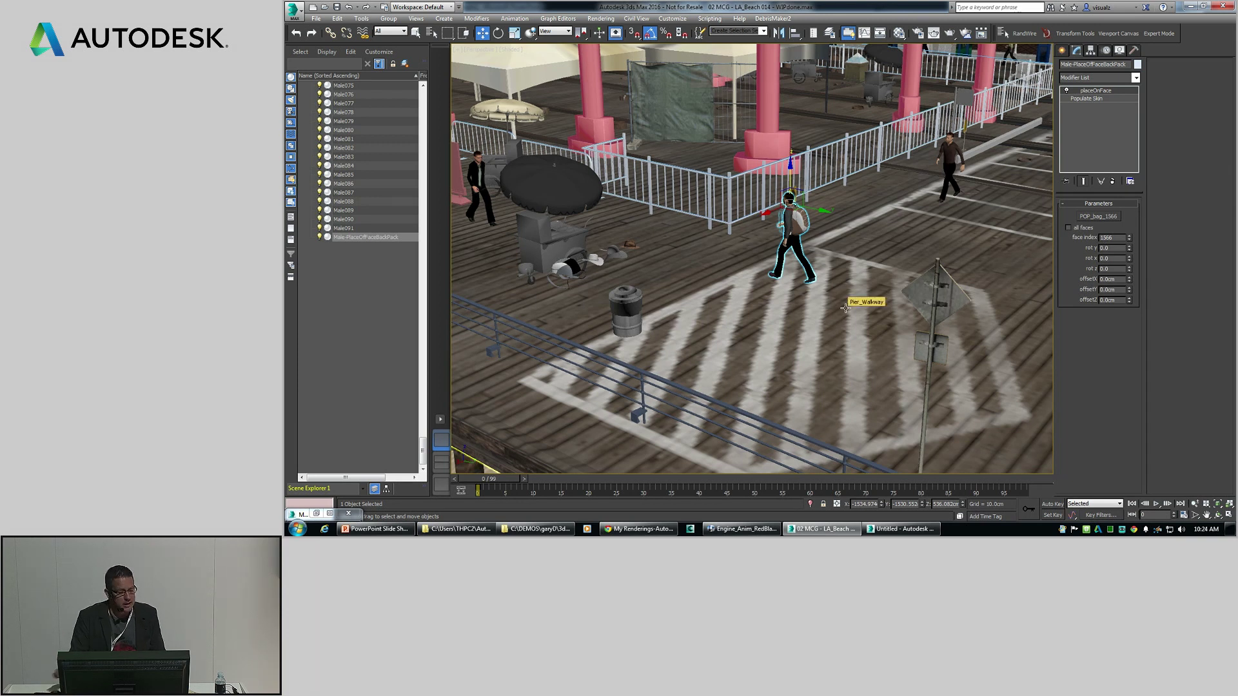
Examine the walking crowd and the whole populated pier from farther away, and select the beach surface PLAGE_02_LOWPOLY
{"action": "key", "text": "alt+z"}
{"action": "mouse_move", "coordinate": [805, 266]}
{"action": "left_mouse_down"}
{"action": "mouse_move", "coordinate": [801, 336]}
{"action": "mouse_move", "coordinate": [797, 266]}
{"action": "left_mouse_up"}
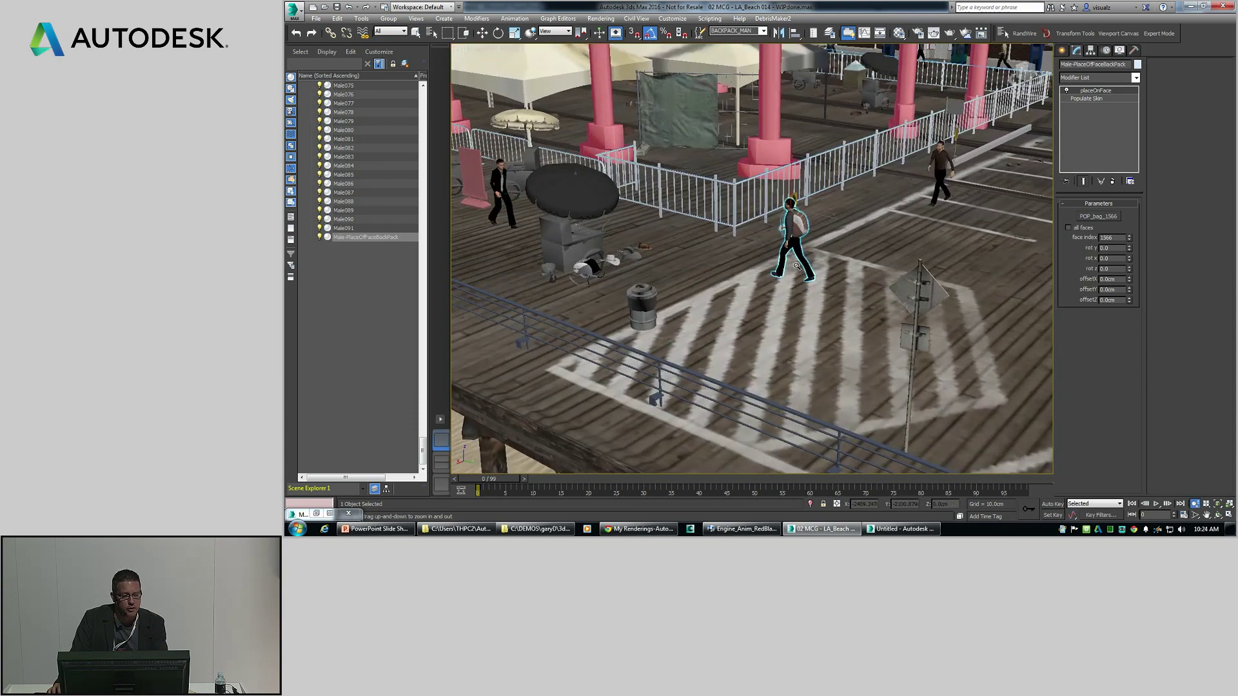
{"action": "scroll", "coordinate": [797, 266], "scroll_direction": "down", "scroll_amount": 6}
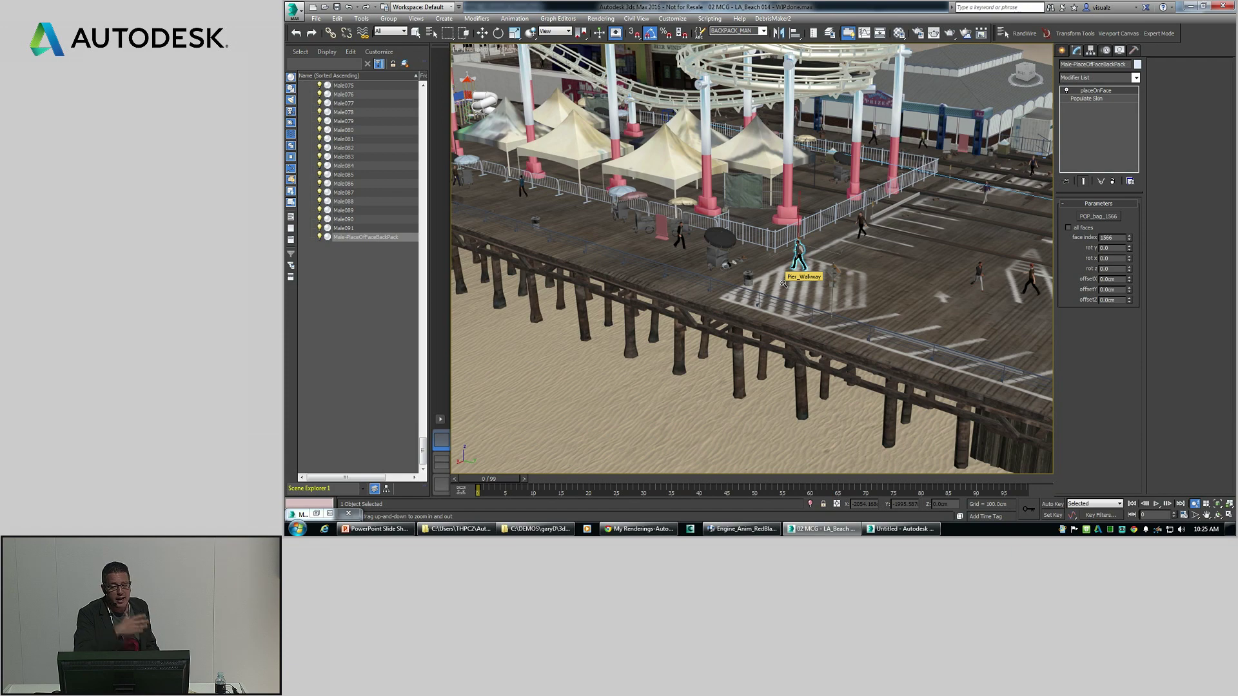
{"action": "middle_click_drag", "start_coordinate": [784, 283], "coordinate": [745, 296], "text": "alt"}
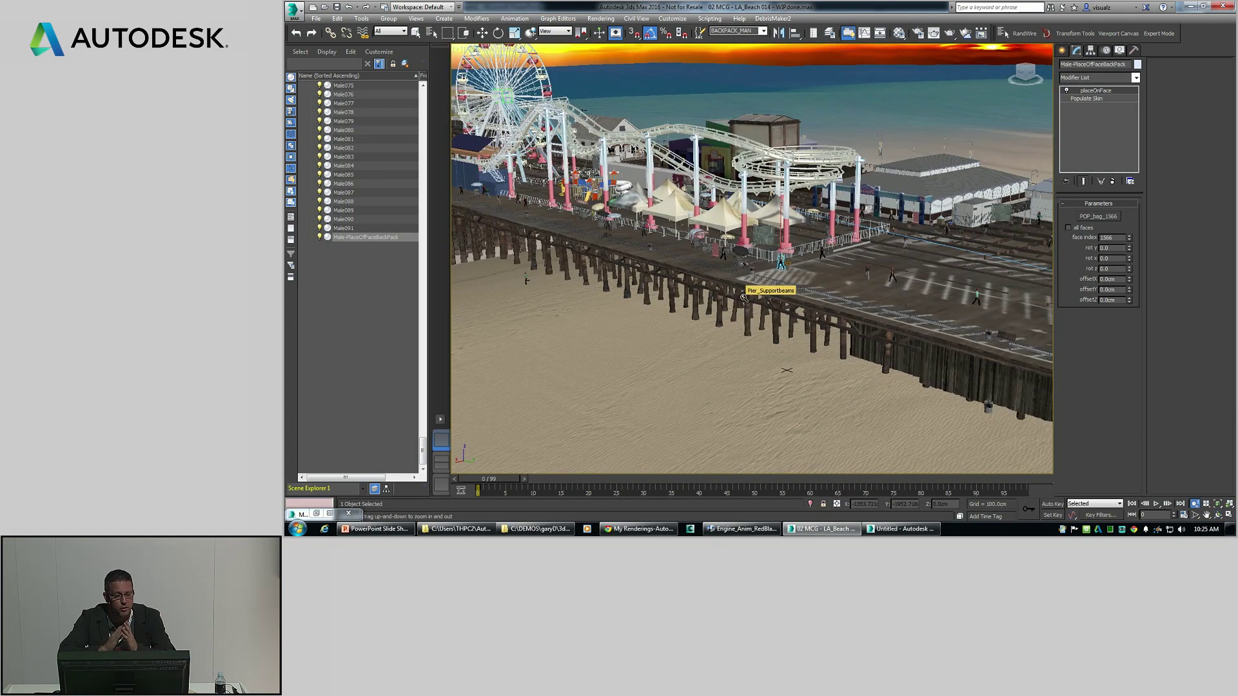
{"action": "key", "text": "w"}
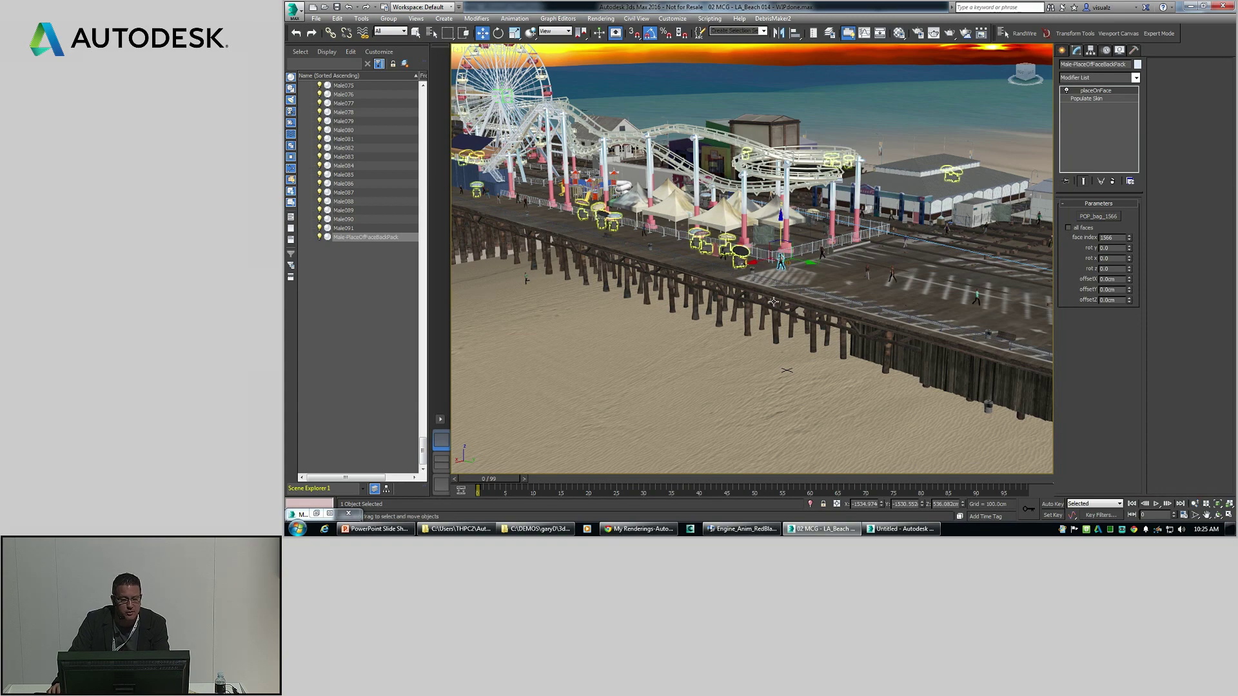
{"action": "left_click", "coordinate": [725, 314]}
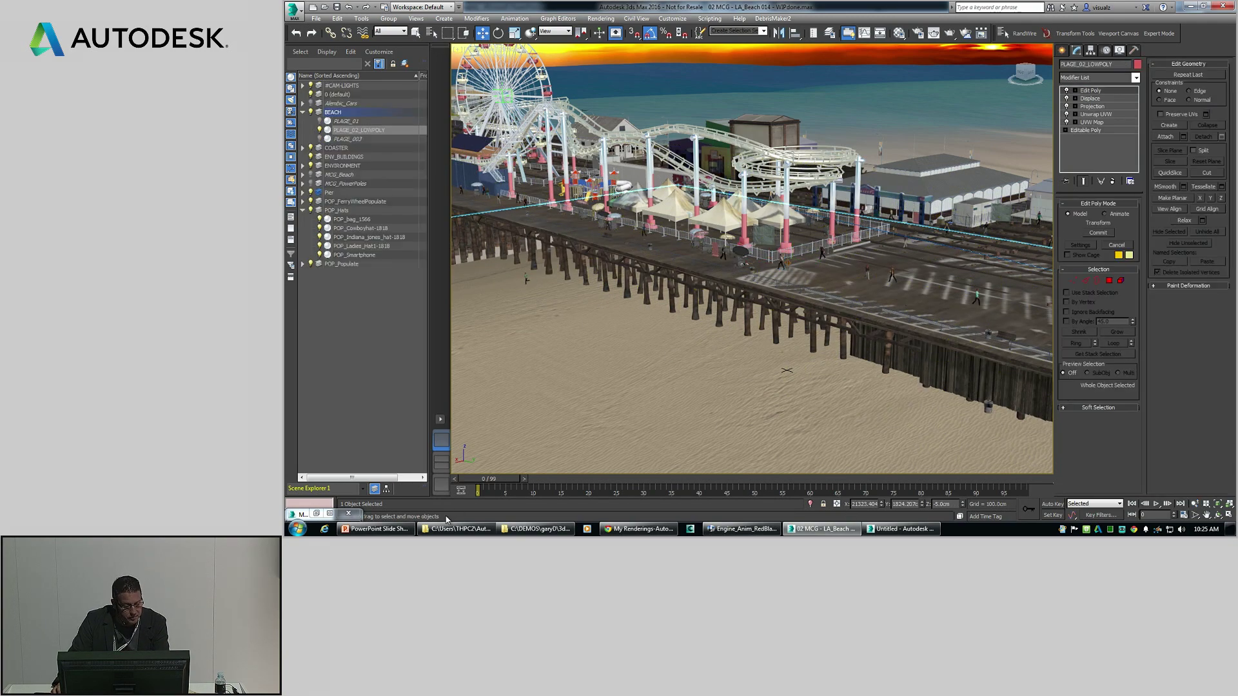
Switch to the PowerPoint presentation and show the Max Creation Graph (MCG) slide with its video
{"action": "left_click", "coordinate": [376, 529]}
{"action": "left_click", "coordinate": [570, 397]}
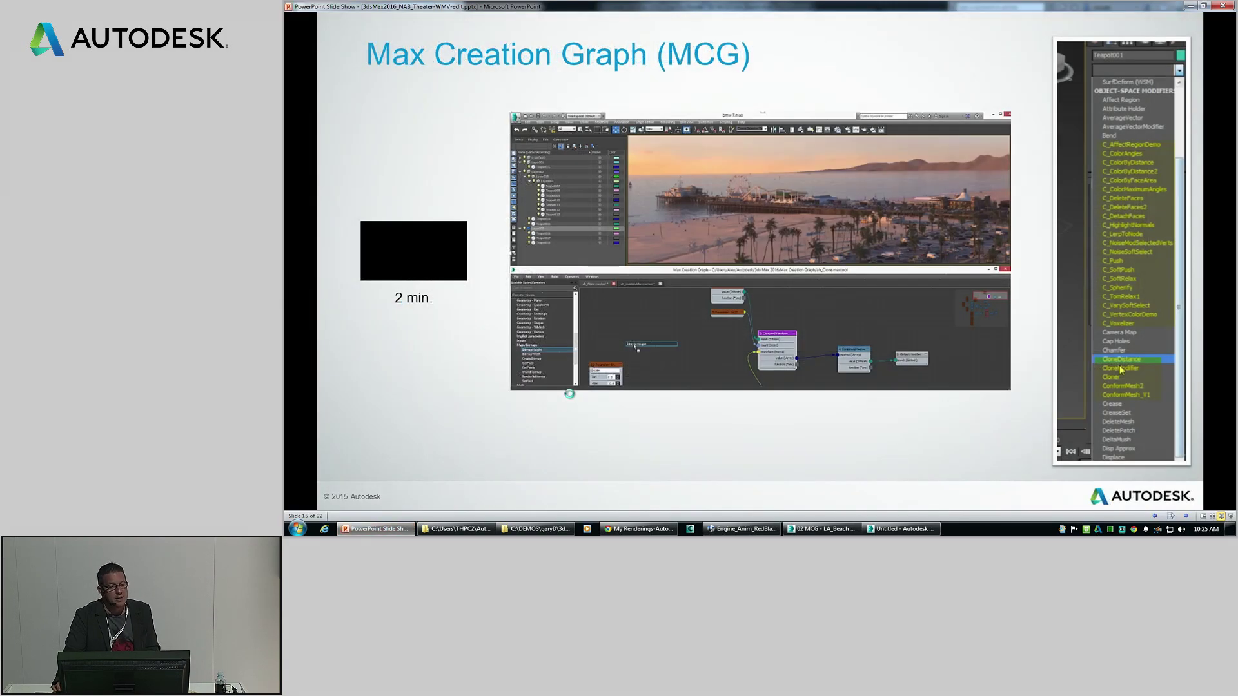
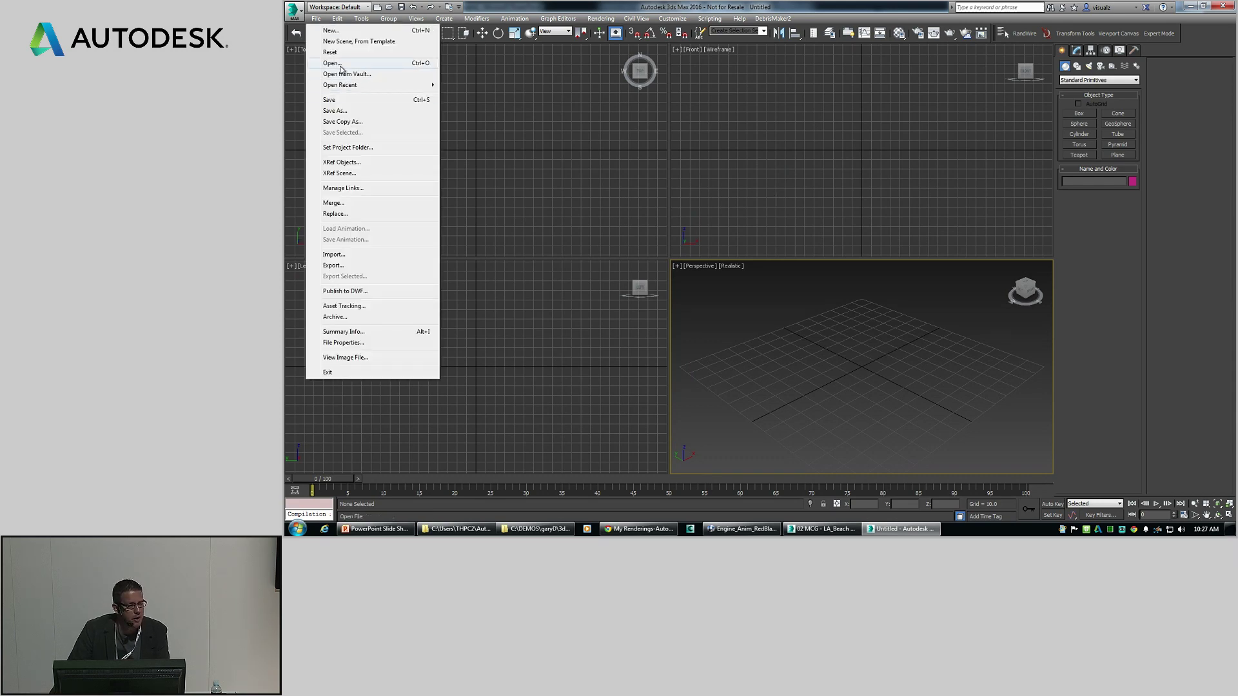
Open the 03 Alembic_MustangSkid-MissingTextures_BEGIN scene, adopting the file's unit scale and removing all missing external files
{"action": "left_click", "coordinate": [340, 64]}
{"action": "double_click", "coordinate": [448, 225]}
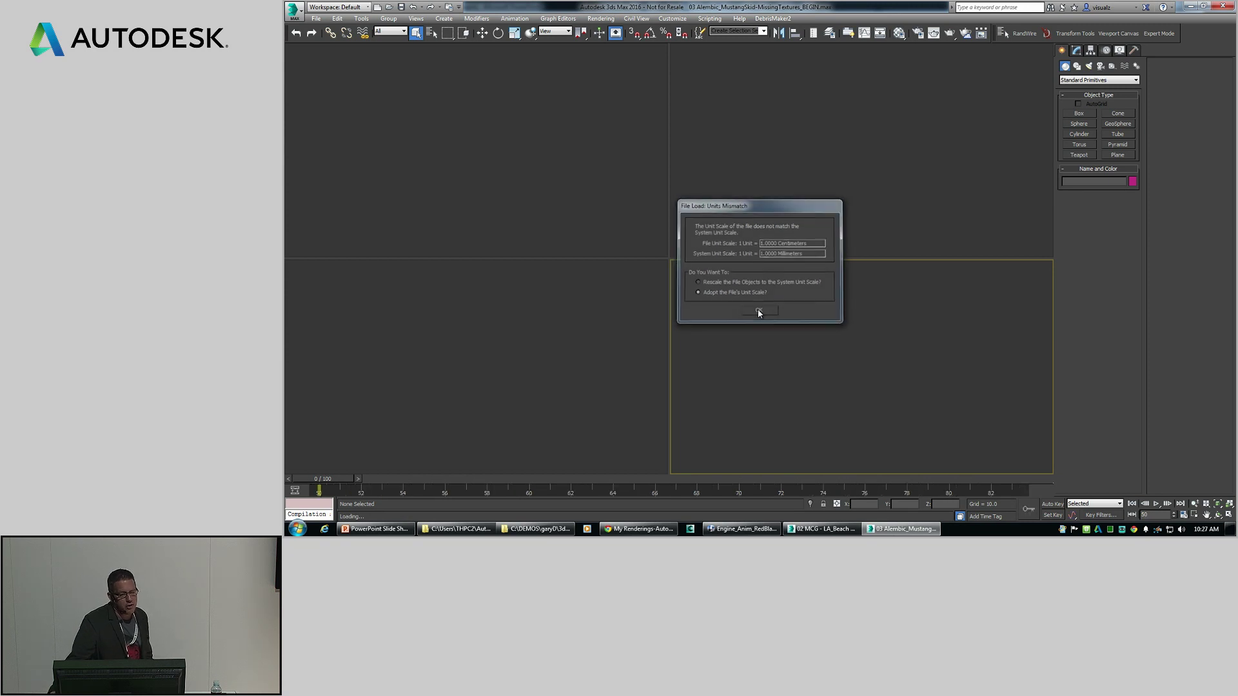
{"action": "left_click", "coordinate": [759, 312]}
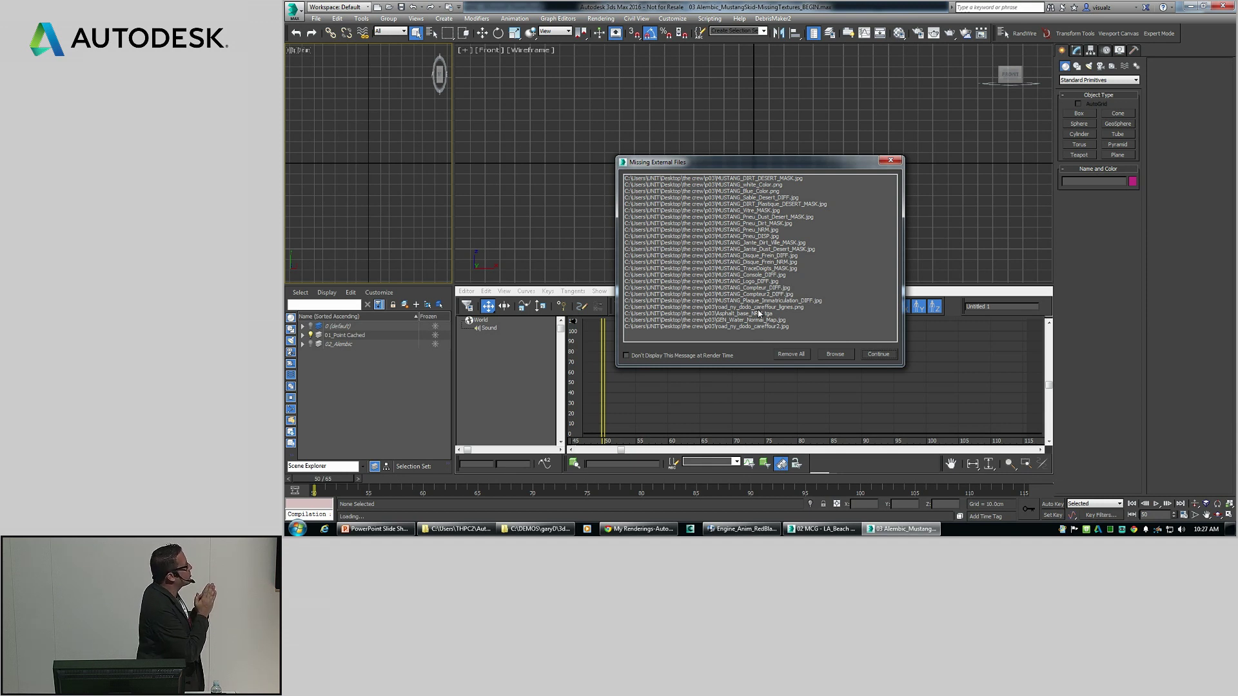
{"action": "left_click", "coordinate": [798, 353]}
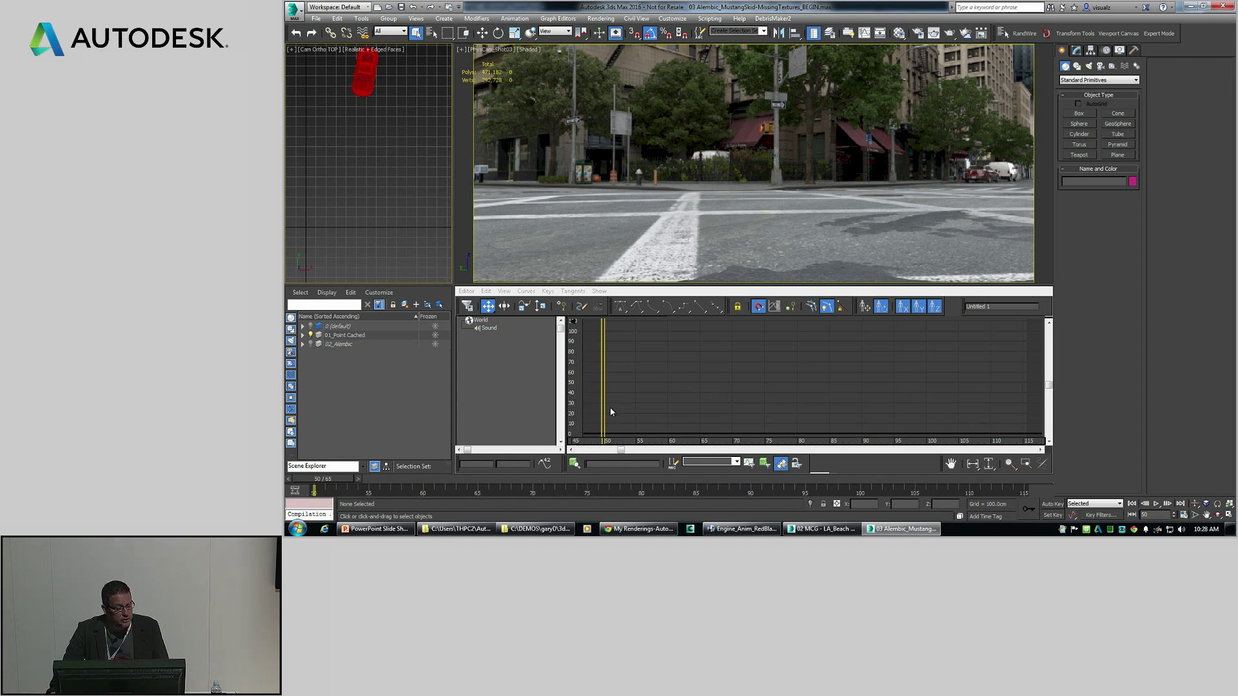
Scrub the car animation to frame 69 and select the red Mustang in the camera view
{"action": "left_click_drag", "start_coordinate": [604, 404], "coordinate": [705, 409]}
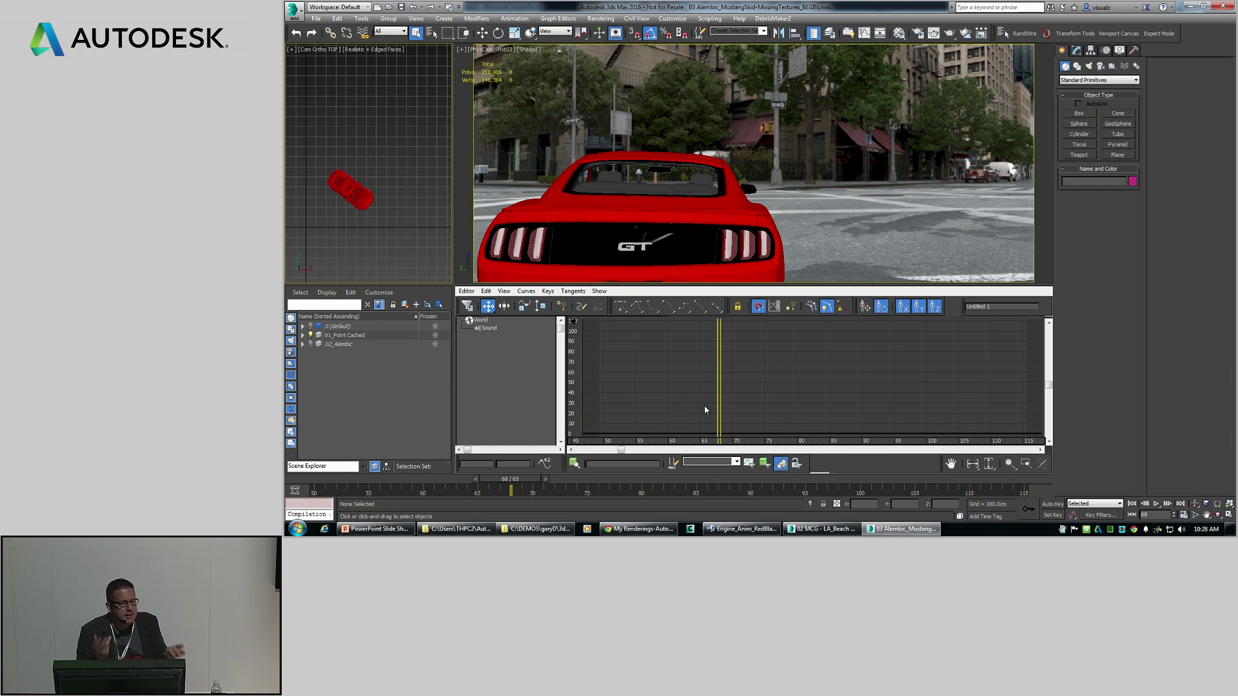
{"action": "mouse_move", "coordinate": [718, 380]}
{"action": "left_mouse_down"}
{"action": "mouse_move", "coordinate": [823, 385]}
{"action": "mouse_move", "coordinate": [725, 386]}
{"action": "left_mouse_up"}
{"action": "left_click", "coordinate": [721, 213]}
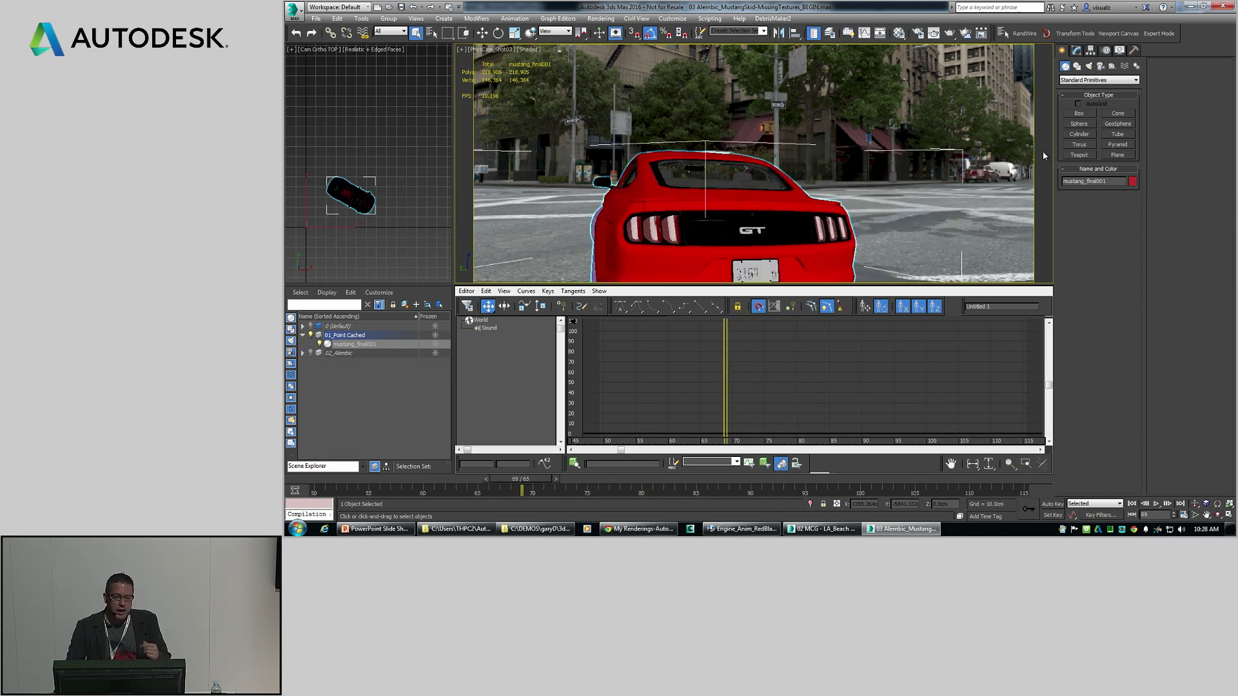
Show the Mustang's Point Cache modifier parameters and examine the available playback types
{"action": "left_click", "coordinate": [1075, 50]}
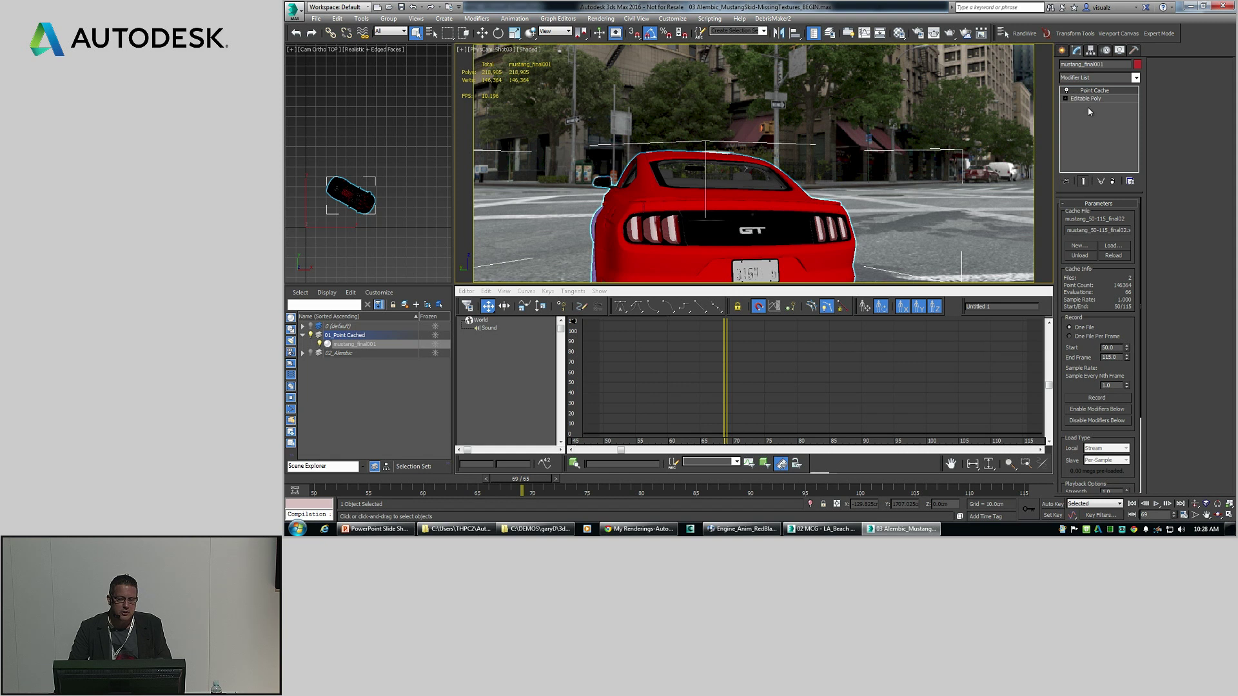
{"action": "scroll", "coordinate": [1069, 293], "scroll_direction": "down", "scroll_amount": 3}
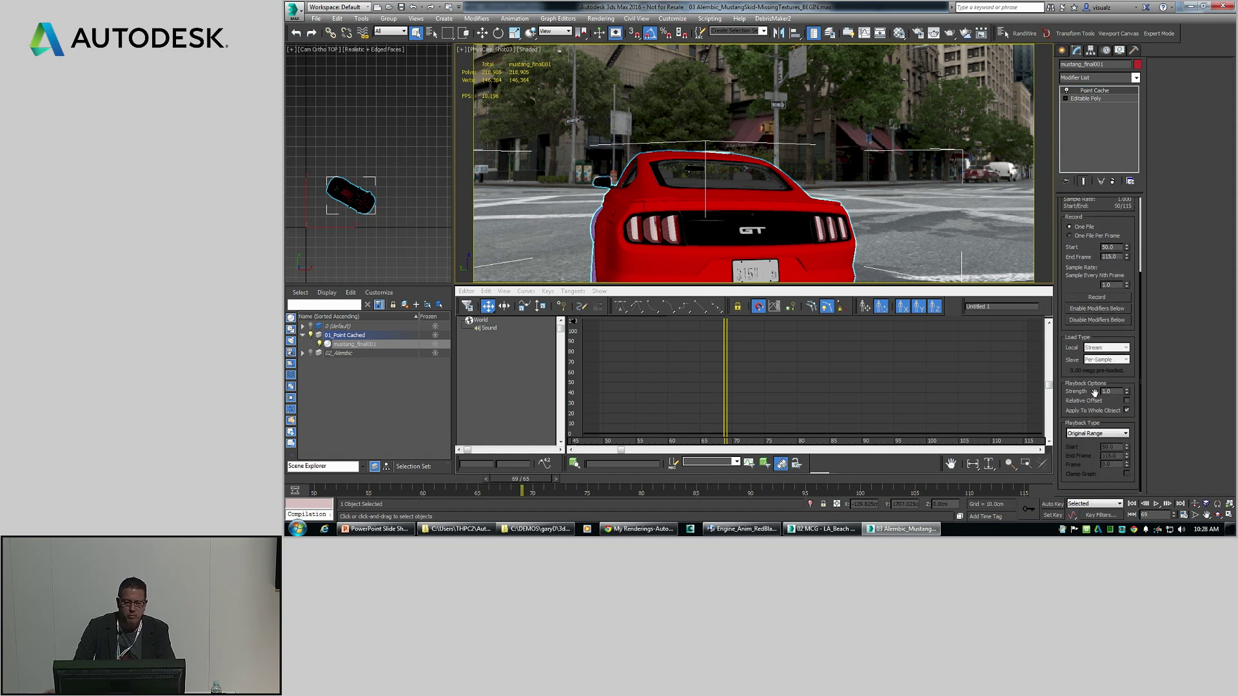
{"action": "left_click", "coordinate": [1085, 434]}
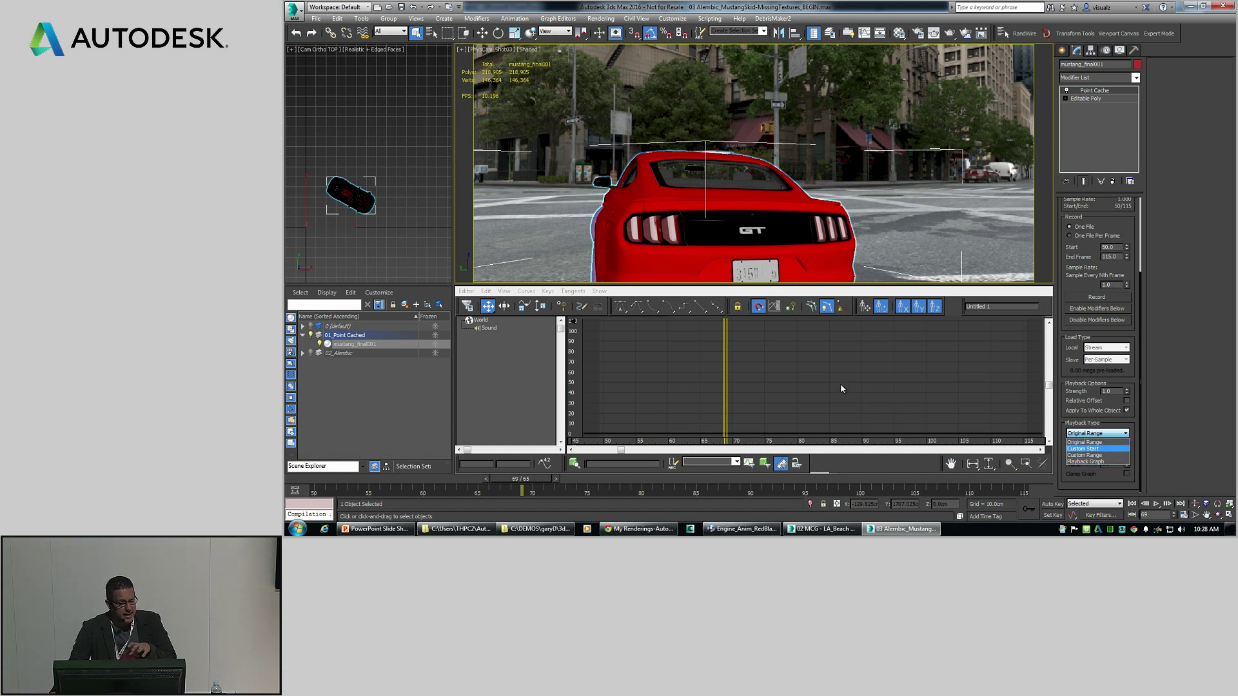
Scrub back to frame 62, play the Mustang's point-cached skid animation and stop it
{"action": "left_click", "coordinate": [733, 406]}
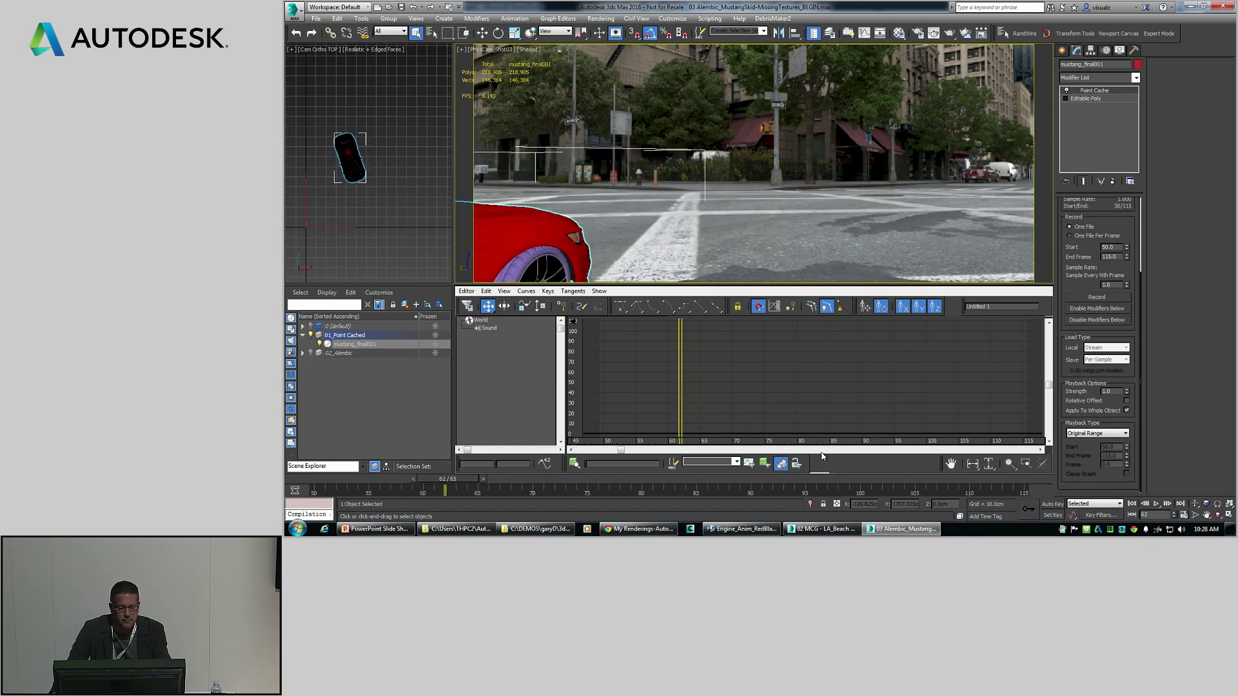
{"action": "left_click", "coordinate": [1156, 504]}
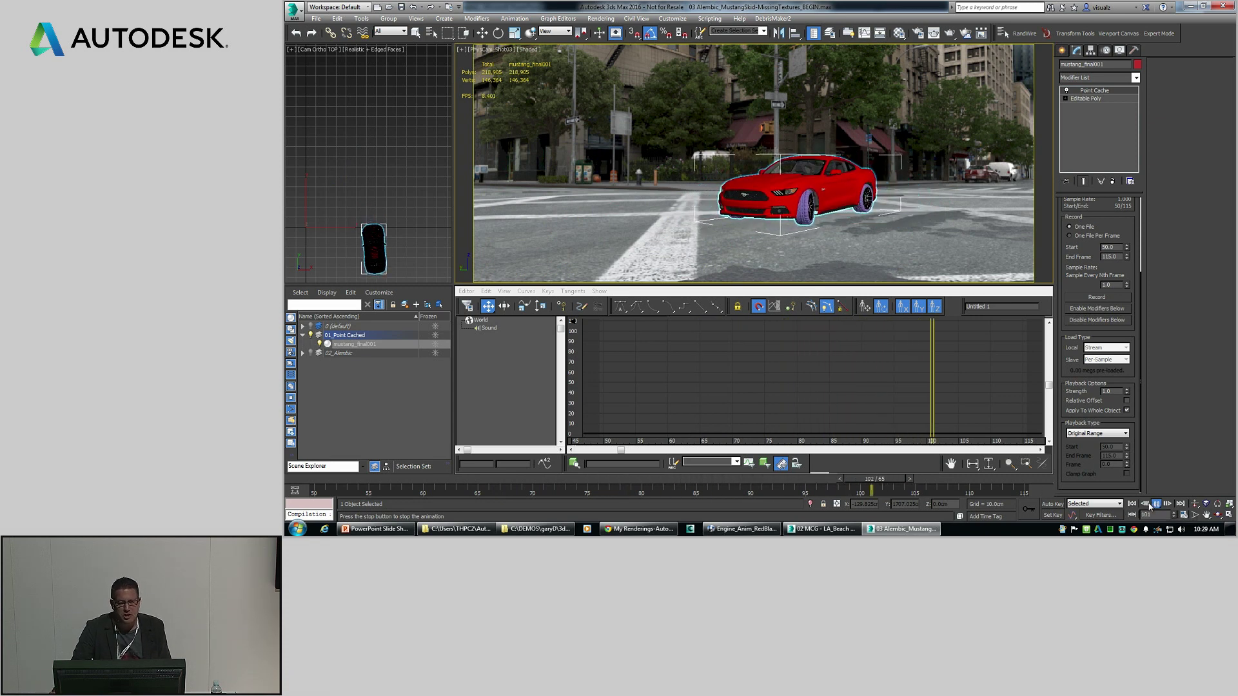
{"action": "left_click", "coordinate": [1155, 505]}
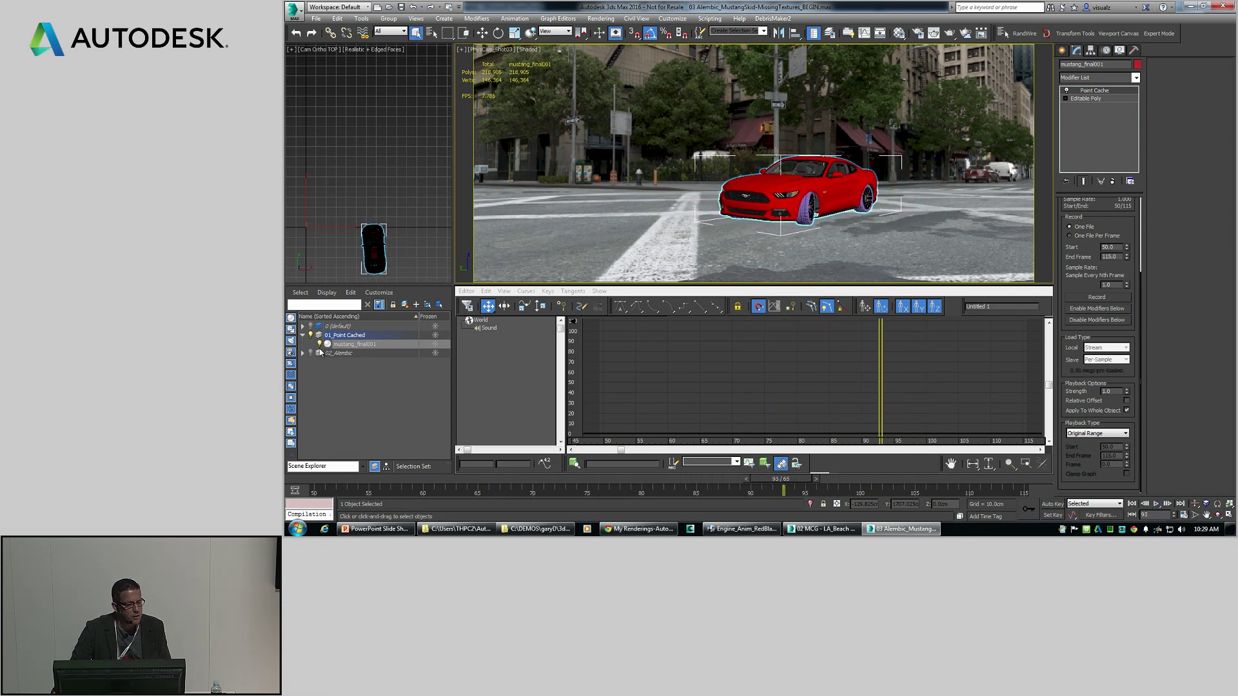
Hide the 01_Point Cached layer, then expand and unhide the 02_Alembic layer
{"action": "left_click", "coordinate": [310, 336]}
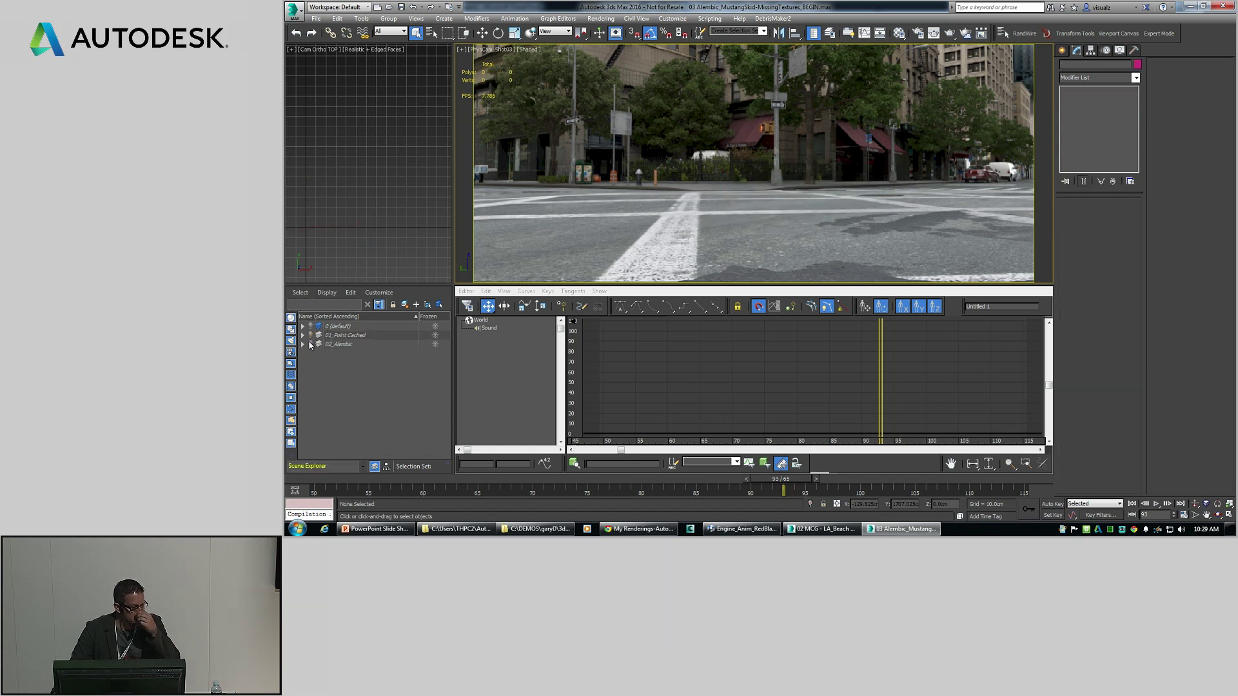
{"action": "left_click", "coordinate": [303, 345]}
{"action": "left_click", "coordinate": [310, 344]}
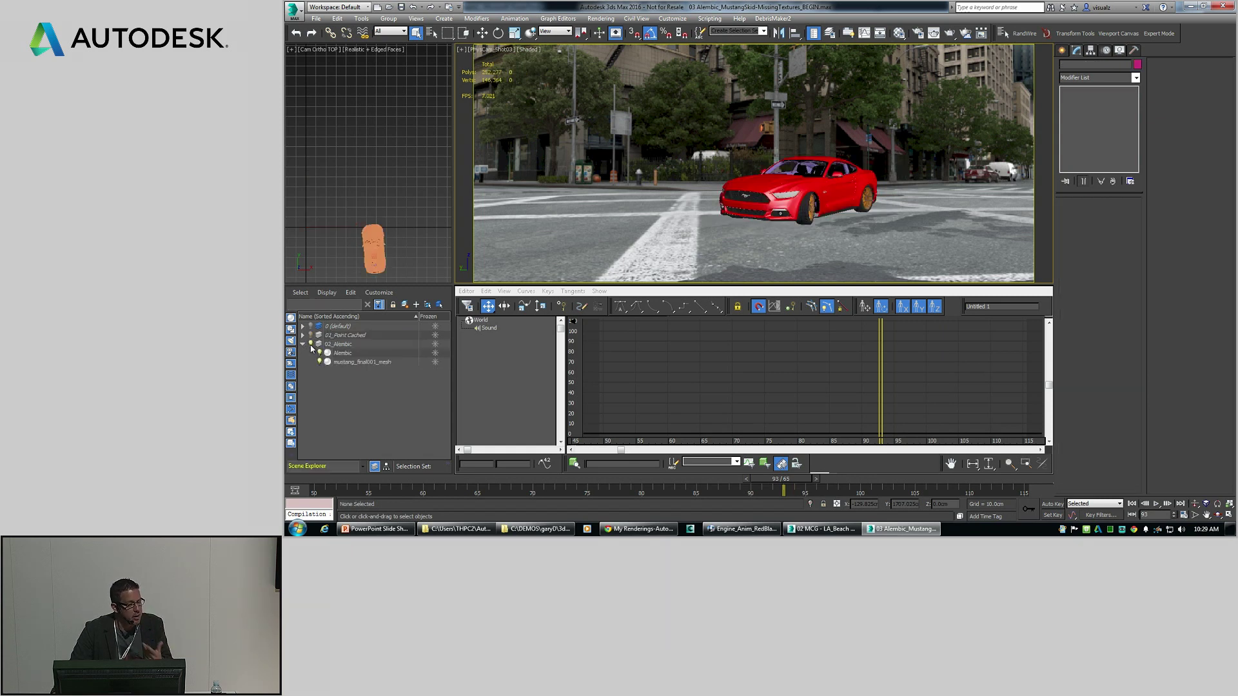
Scrub to frame 75 and inspect the parameters of the Mustang mesh and its Alembic container
{"action": "left_click_drag", "start_coordinate": [878, 366], "coordinate": [765, 372]}
{"action": "left_click", "coordinate": [777, 204]}
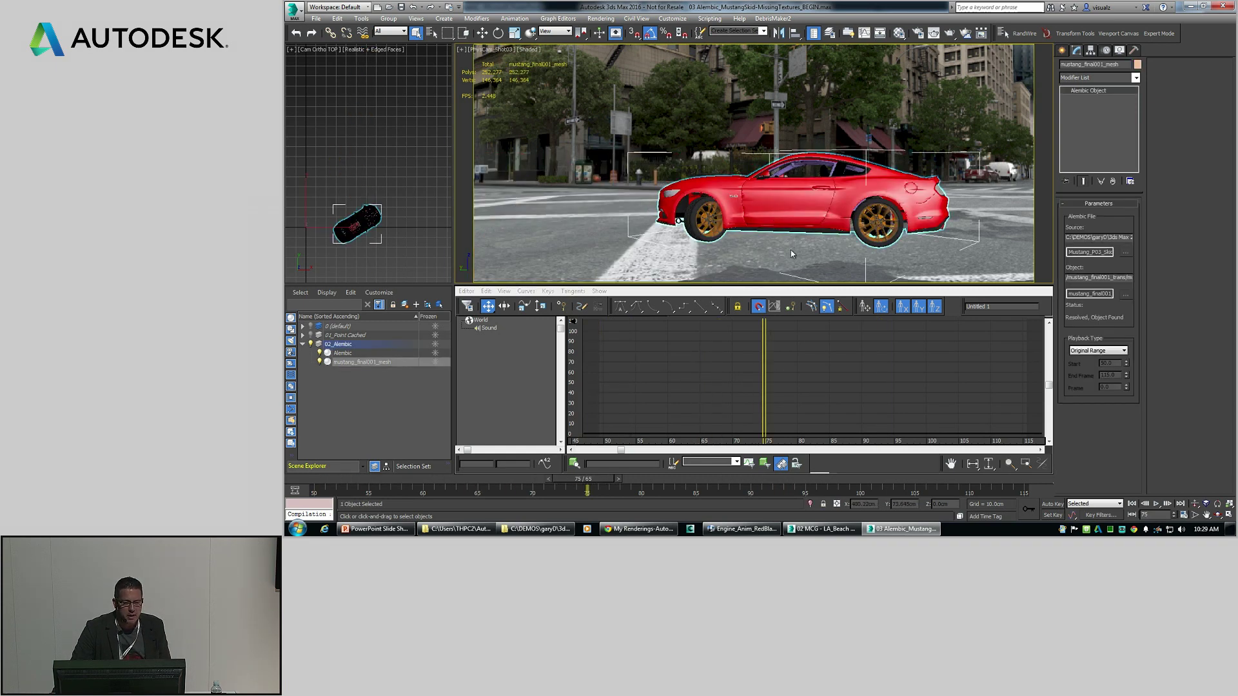
{"action": "left_click", "coordinate": [345, 353]}
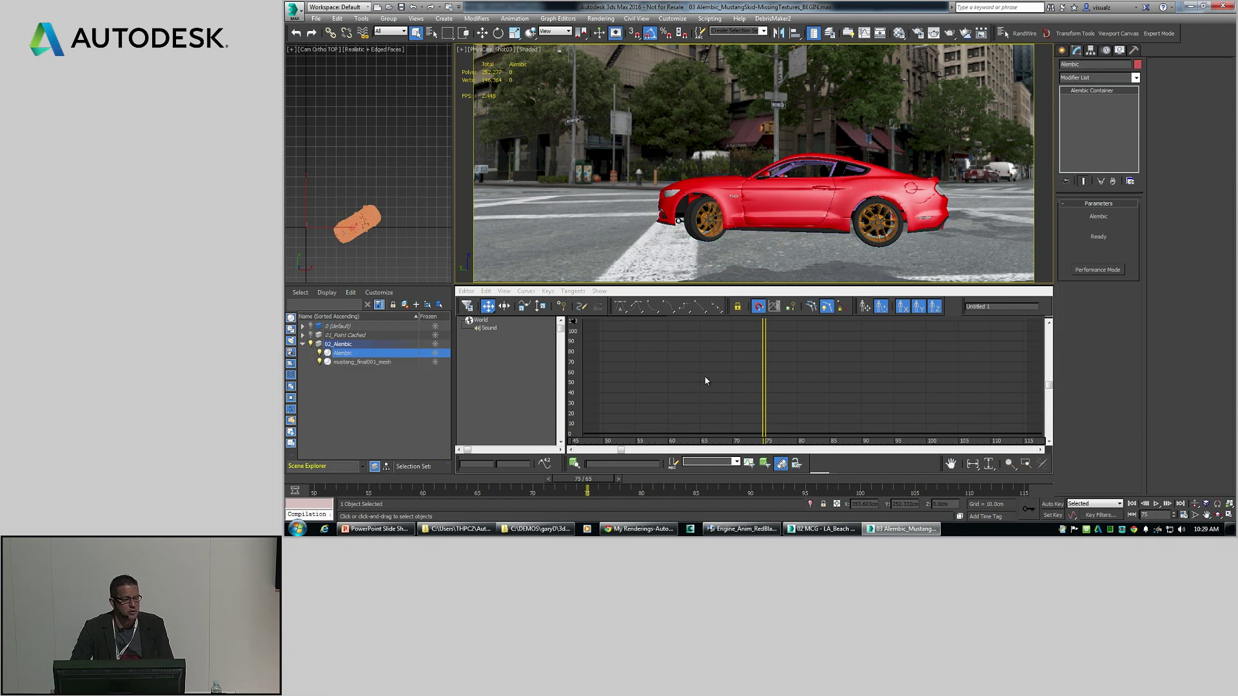
Return to the first frame, enable Performance Mode on the Alembic container, and play and stop the cached animation
{"action": "left_click", "coordinate": [1132, 504]}
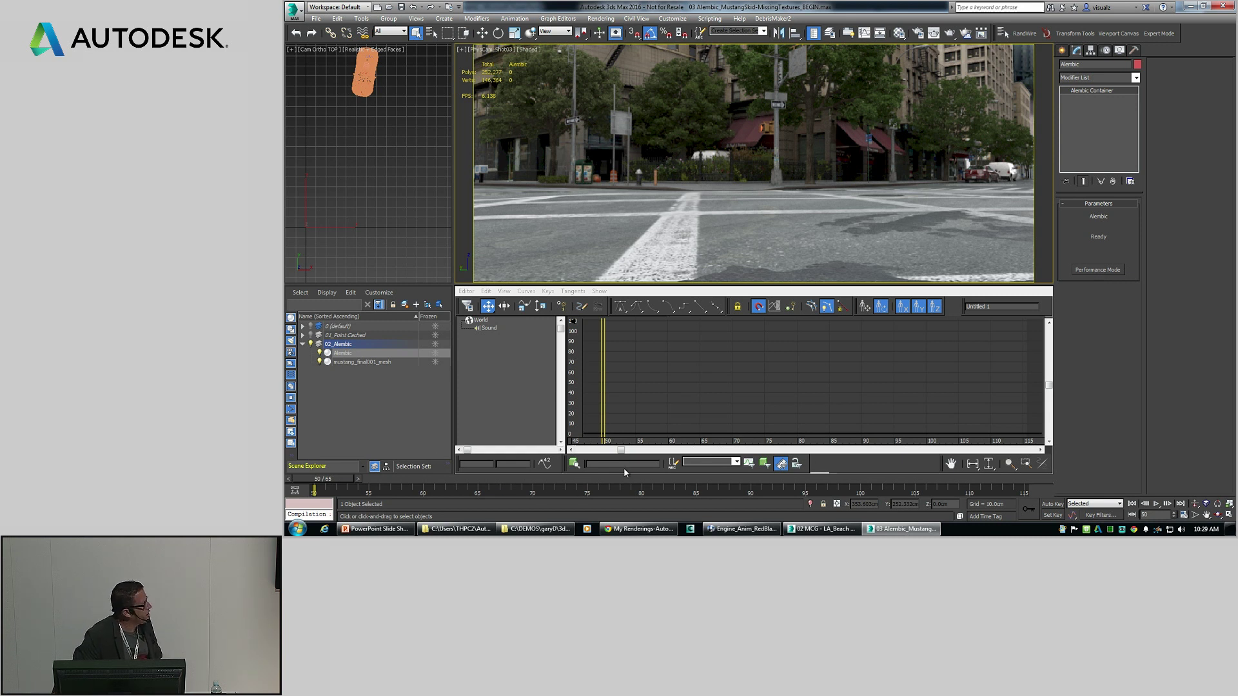
{"action": "left_click", "coordinate": [1097, 270]}
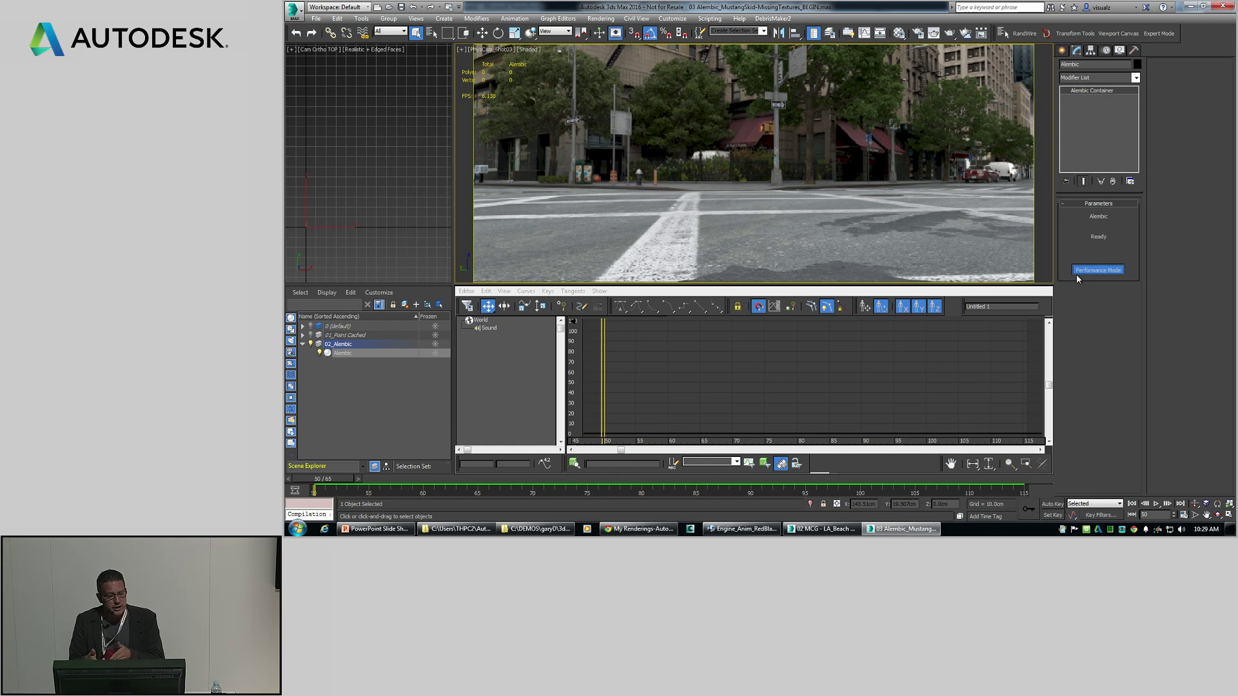
{"action": "left_click", "coordinate": [1156, 503]}
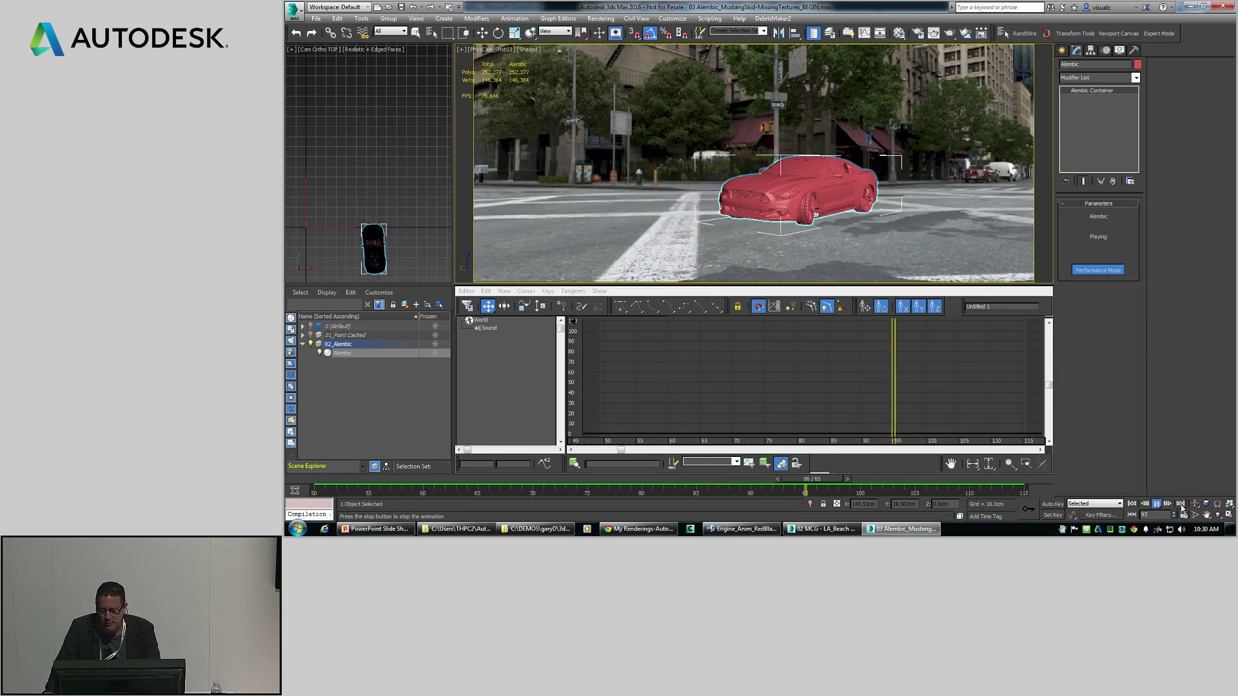
{"action": "left_click", "coordinate": [1157, 503]}
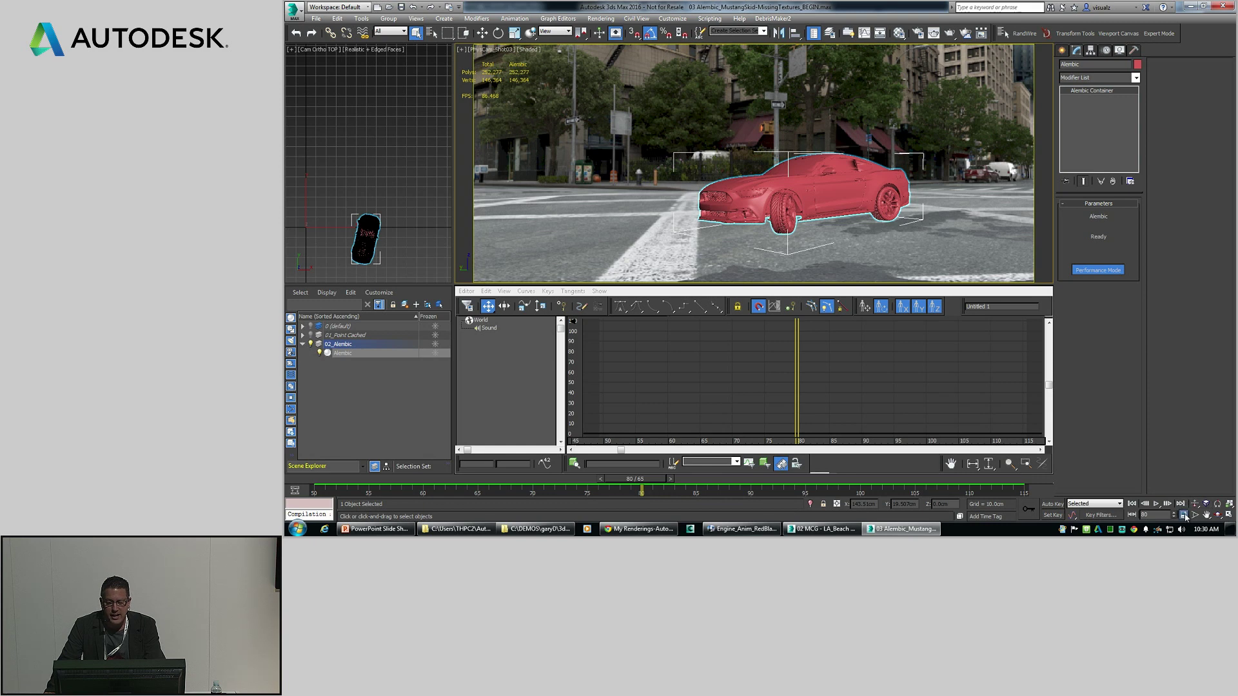
Check the time configuration settings, then replay the Alembic animation, stop it and return to the first frame
{"action": "left_click", "coordinate": [1183, 515]}
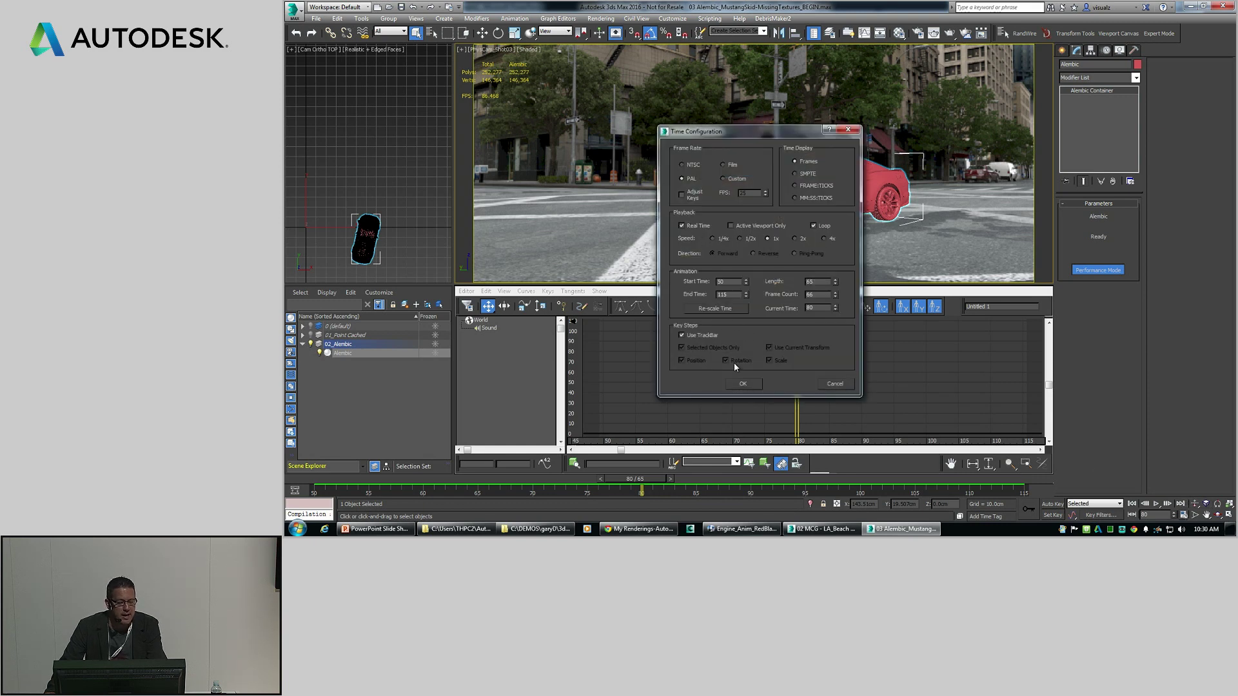
{"action": "left_click", "coordinate": [743, 384]}
{"action": "left_click", "coordinate": [1155, 503]}
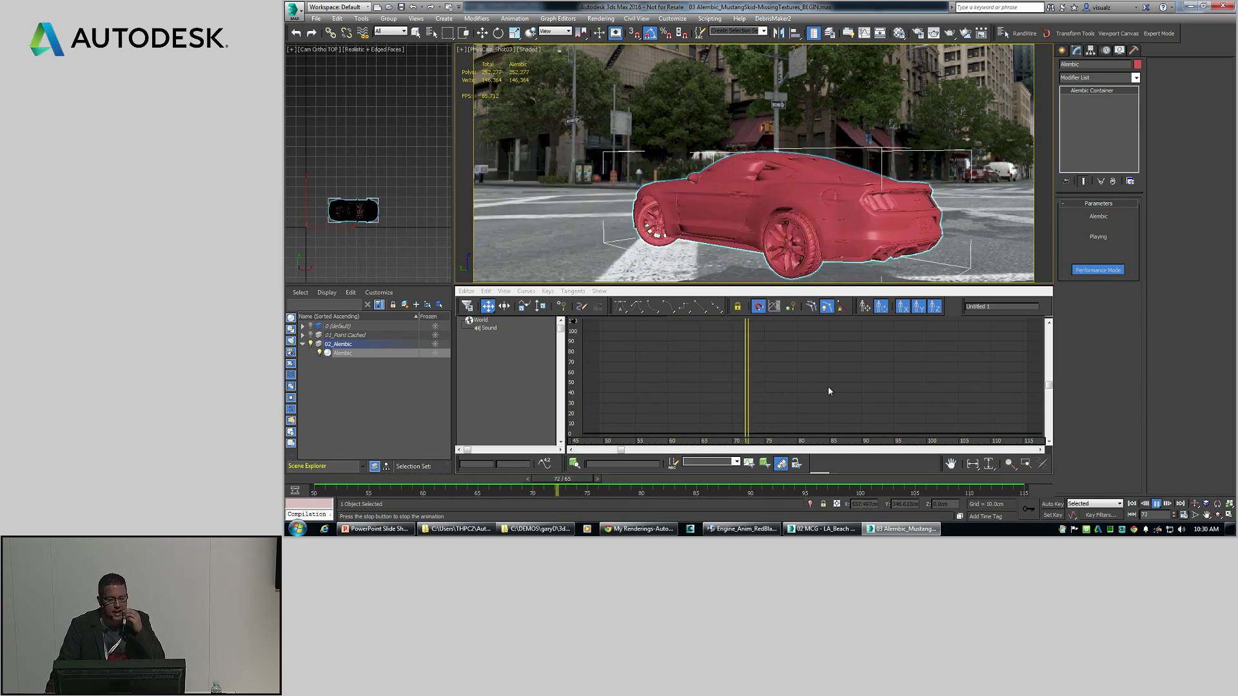
{"action": "left_click", "coordinate": [1157, 504]}
{"action": "left_click", "coordinate": [1132, 504]}
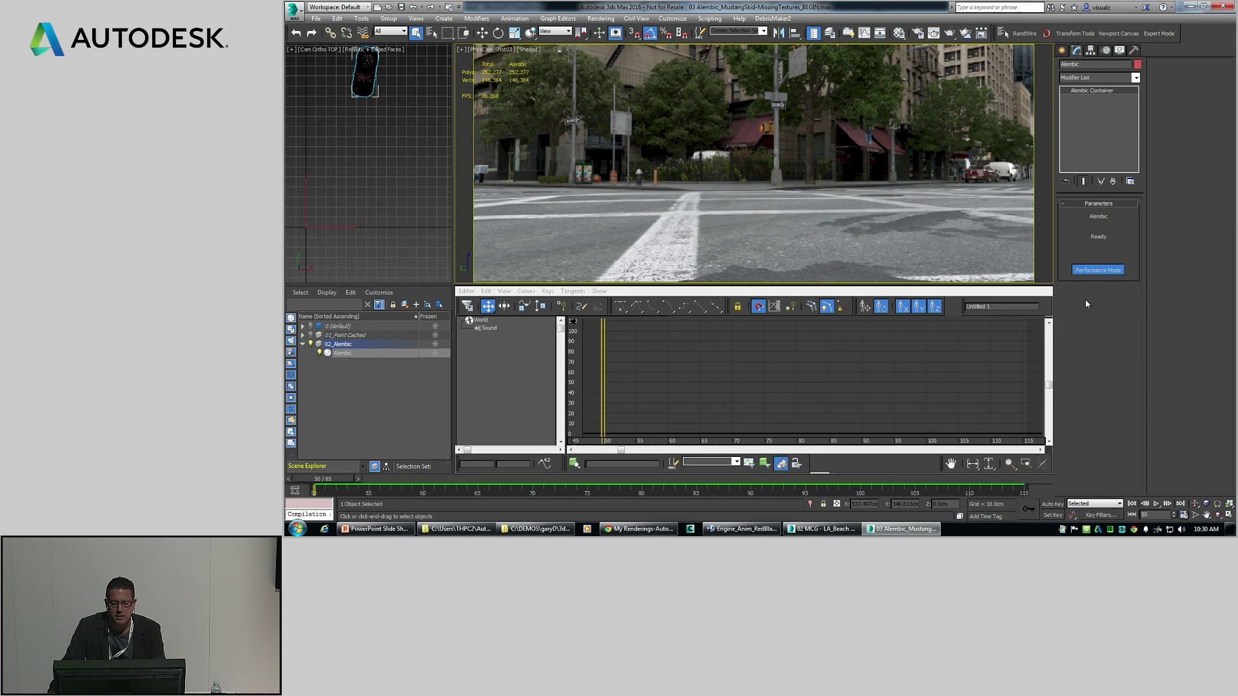
Turn off Performance Mode and set the Mustang mesh's Alembic playback type to Playback Graph
{"action": "left_click", "coordinate": [1083, 271]}
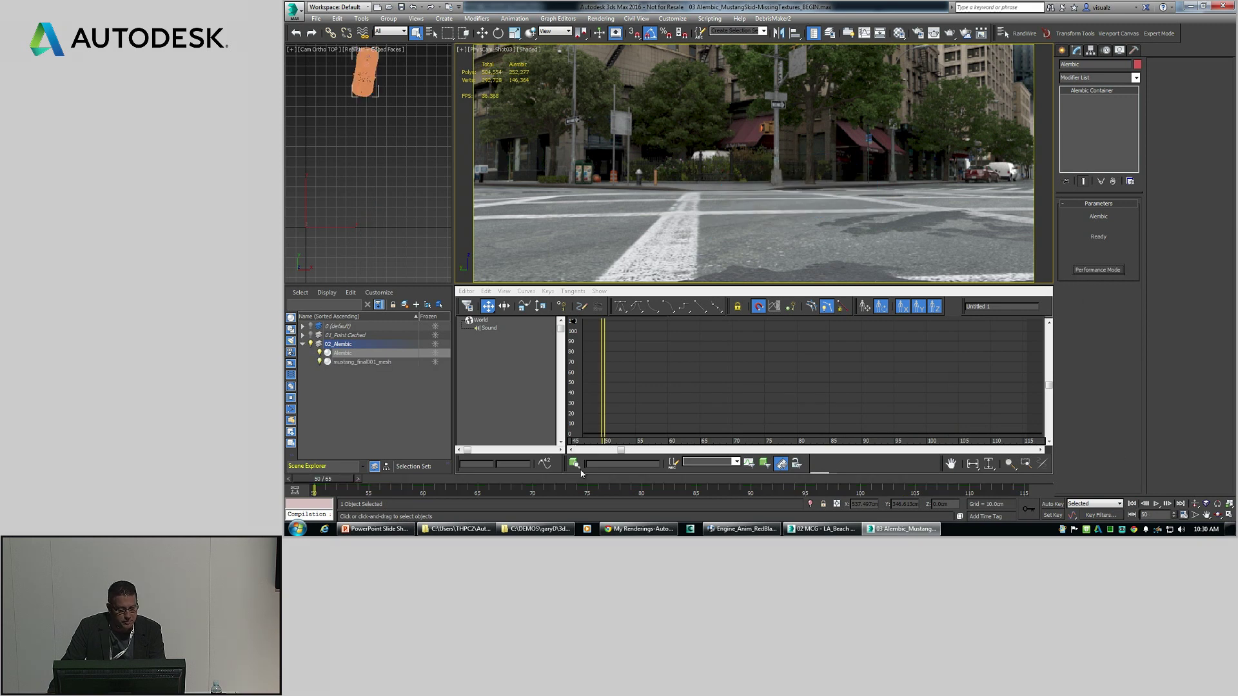
{"action": "left_click", "coordinate": [355, 364]}
{"action": "left_click_drag", "start_coordinate": [603, 407], "coordinate": [745, 405]}
{"action": "left_click", "coordinate": [1094, 352]}
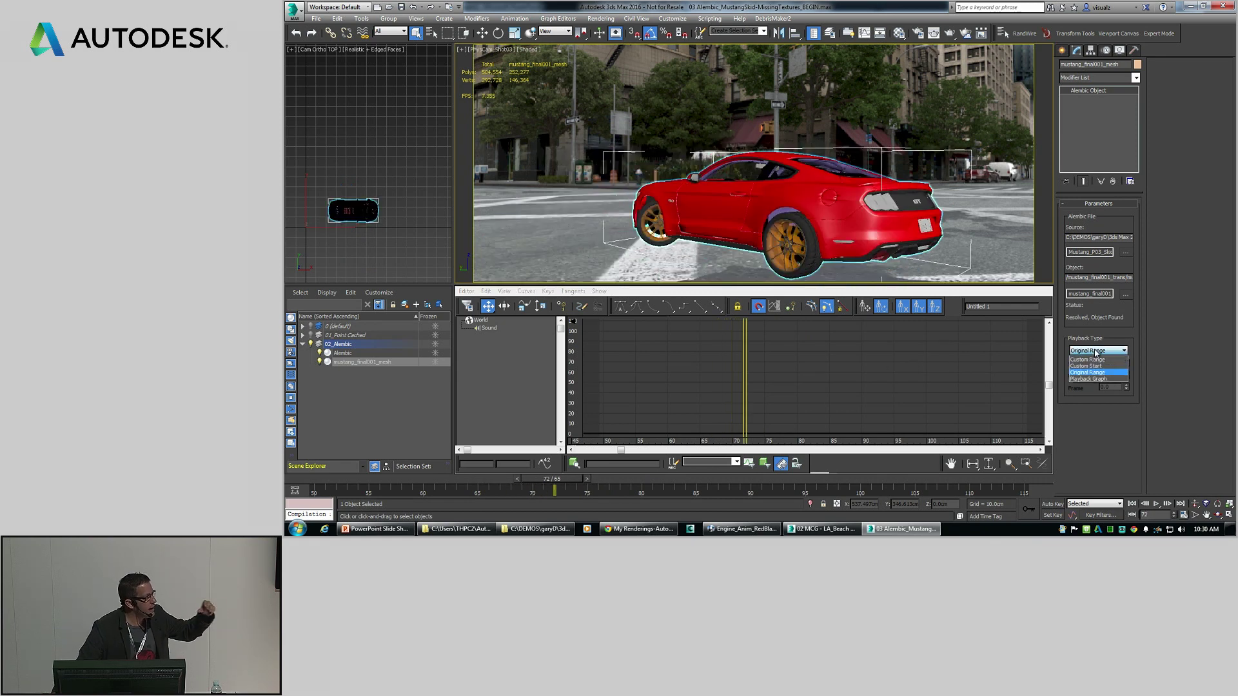
{"action": "left_click", "coordinate": [1088, 379]}
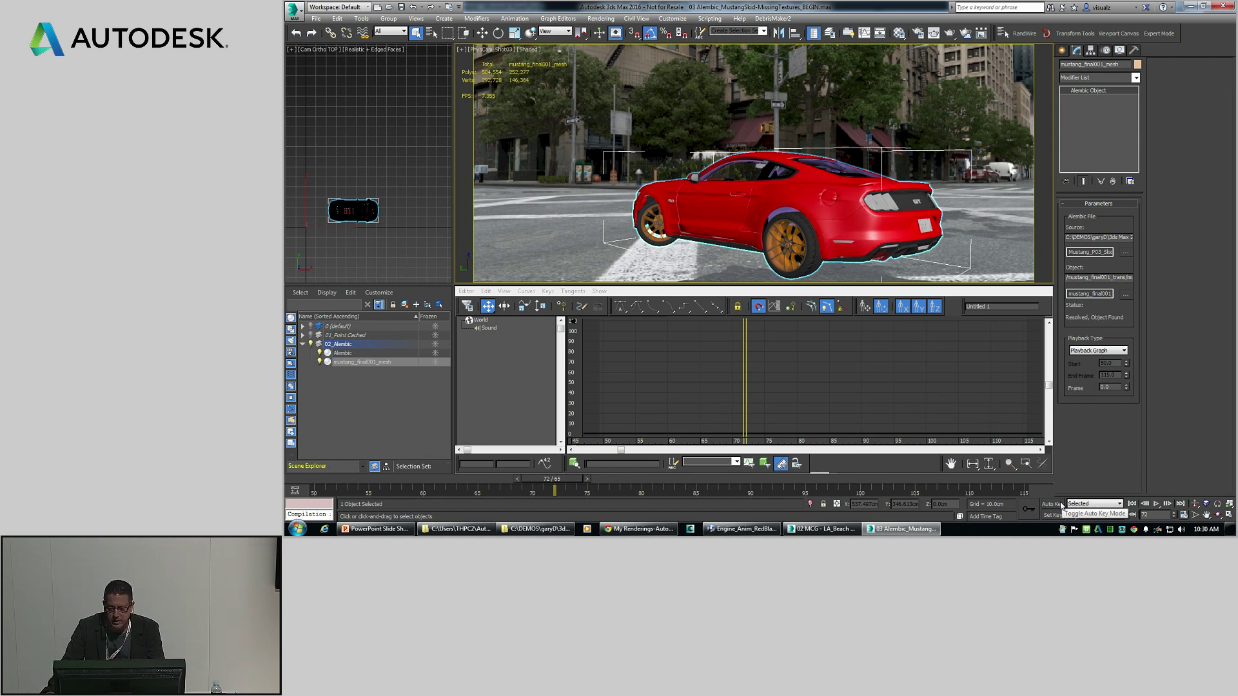
Turn on Auto Key at the first frame and key the Alembic playback frame value at 50
{"action": "left_click", "coordinate": [1131, 504]}
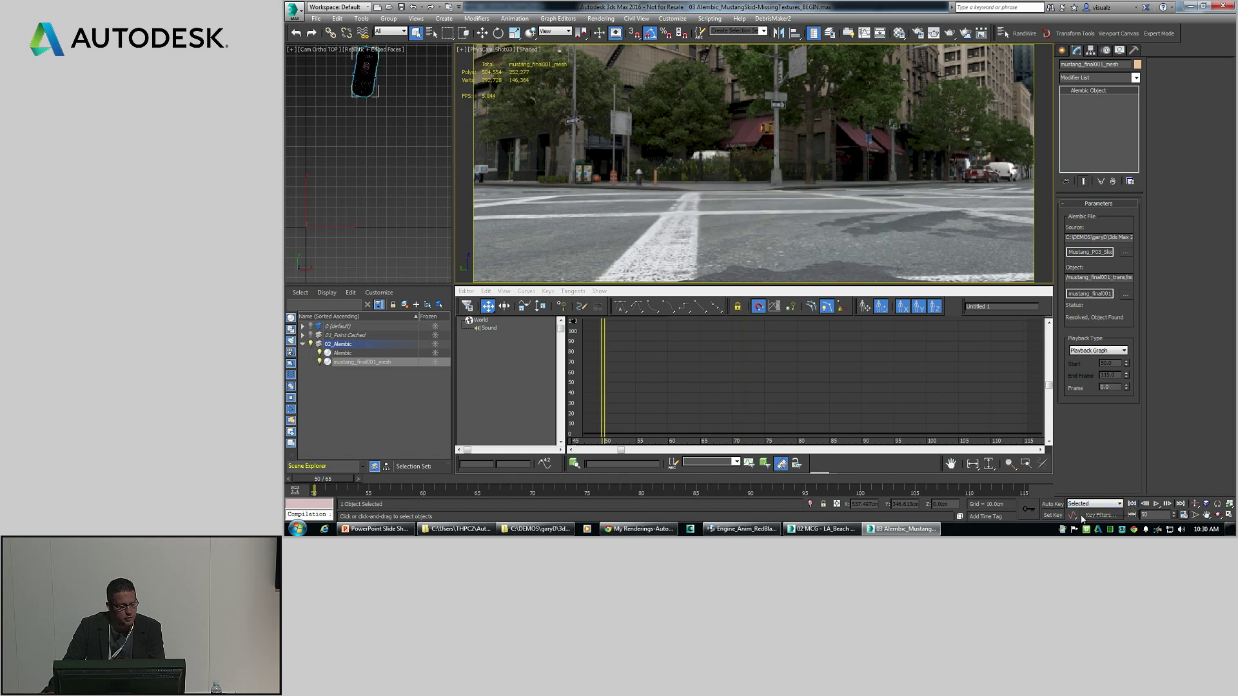
{"action": "left_click", "coordinate": [1051, 504]}
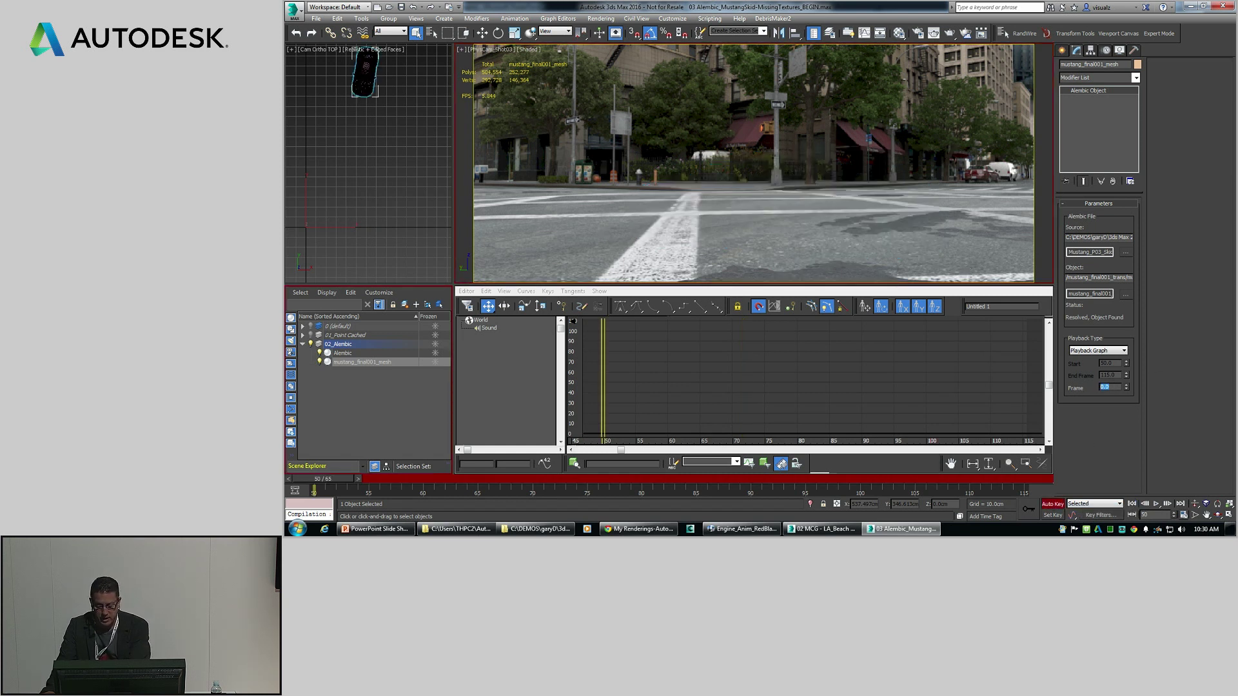
{"action": "type", "text": "50"}
{"action": "key", "text": "Return"}
Key the Alembic playback frame value at 115 on the last frame and turn off Auto Key
{"action": "key", "text": "End"}
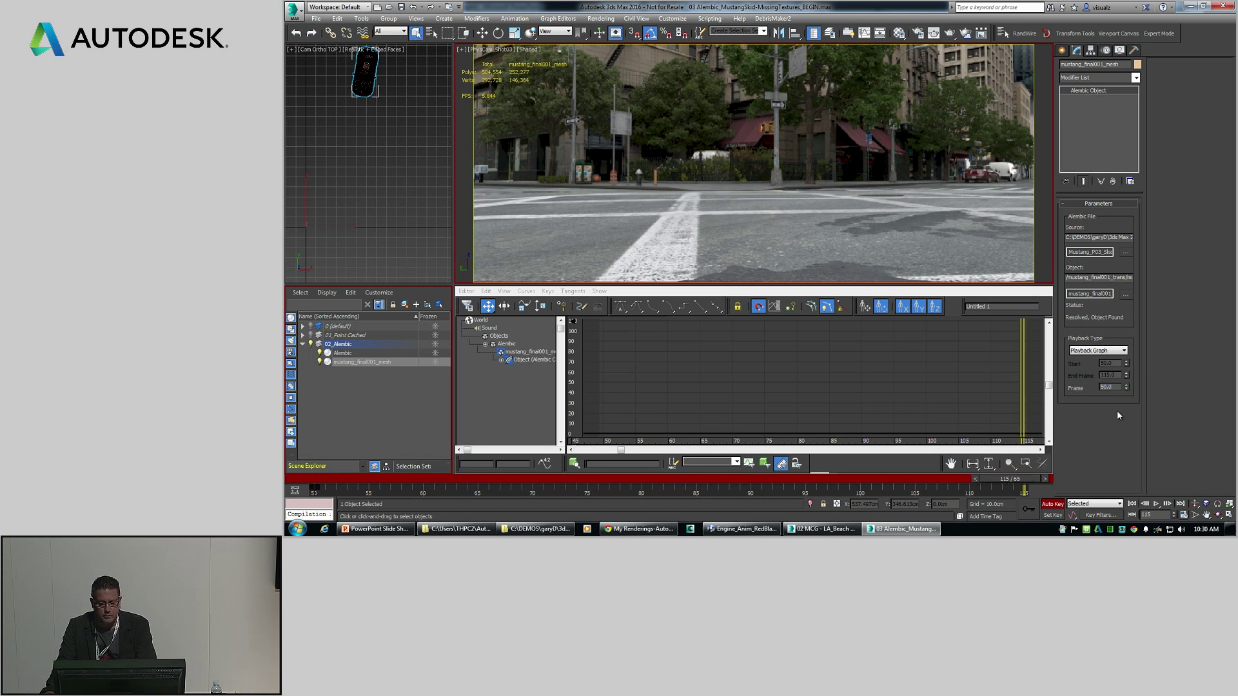
{"action": "double_click", "coordinate": [1107, 387]}
{"action": "type", "text": "115"}
{"action": "key", "text": "Return"}
{"action": "left_click", "coordinate": [1056, 506]}
Display the Mustang's Alembic playback curve in the Curve Editor and give its start and end keys linear tangents
{"action": "left_click", "coordinate": [816, 479]}
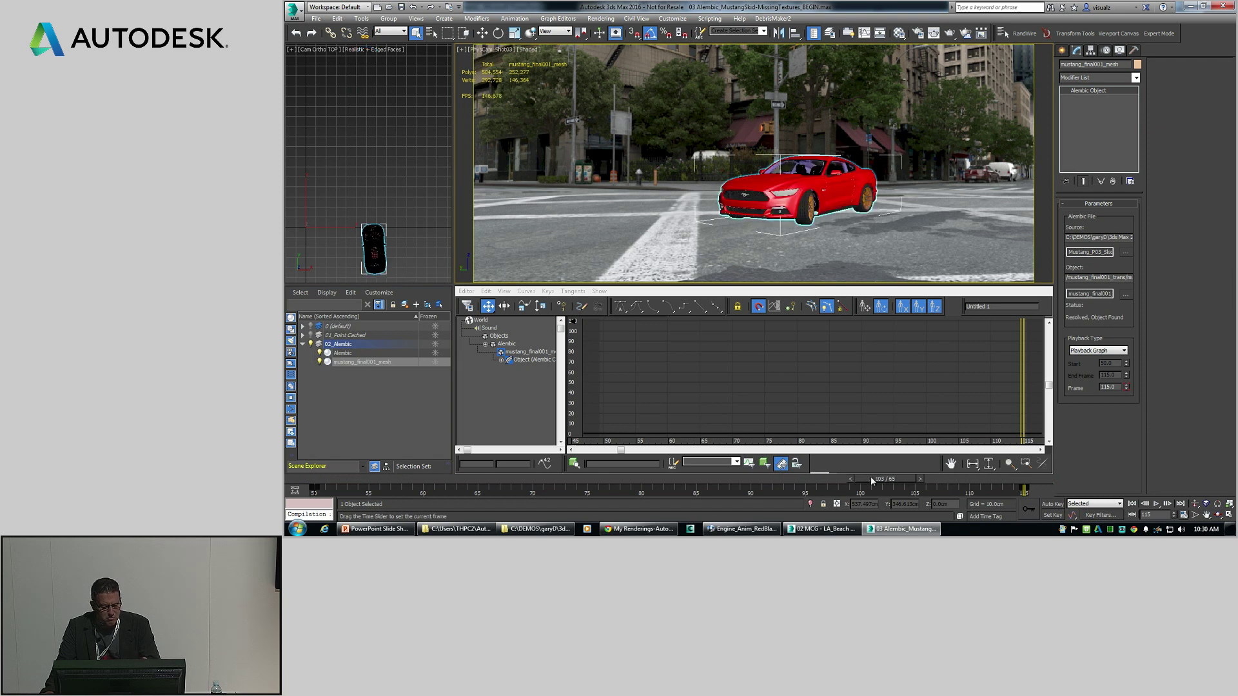
{"action": "left_click", "coordinate": [502, 360]}
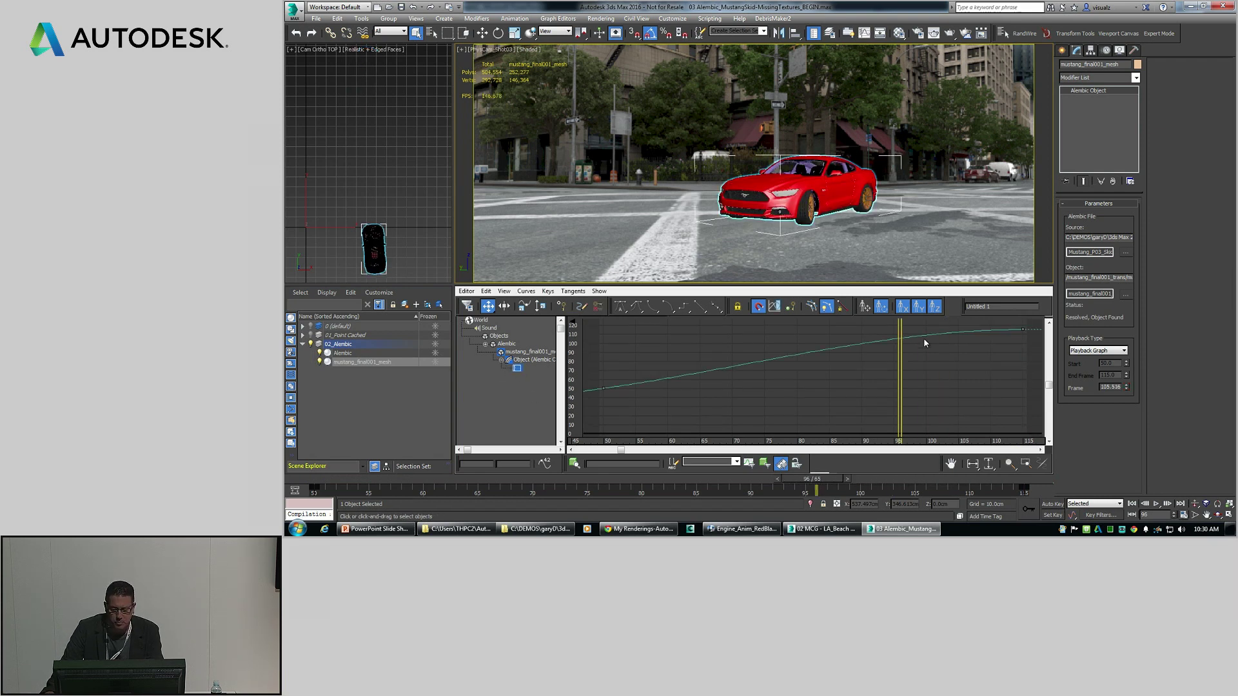
{"action": "left_click_drag", "start_coordinate": [1029, 324], "coordinate": [599, 406]}
Add playback curve keys at frames 68 and 91, lower the second to about 72.5, and make their tangents linear
{"action": "left_click_drag", "start_coordinate": [899, 398], "coordinate": [792, 402]}
{"action": "mouse_move", "coordinate": [711, 415]}
{"action": "left_mouse_down"}
{"action": "mouse_move", "coordinate": [682, 419]}
{"action": "mouse_move", "coordinate": [748, 426]}
{"action": "mouse_move", "coordinate": [684, 425]}
{"action": "mouse_move", "coordinate": [700, 426]}
{"action": "left_mouse_up"}
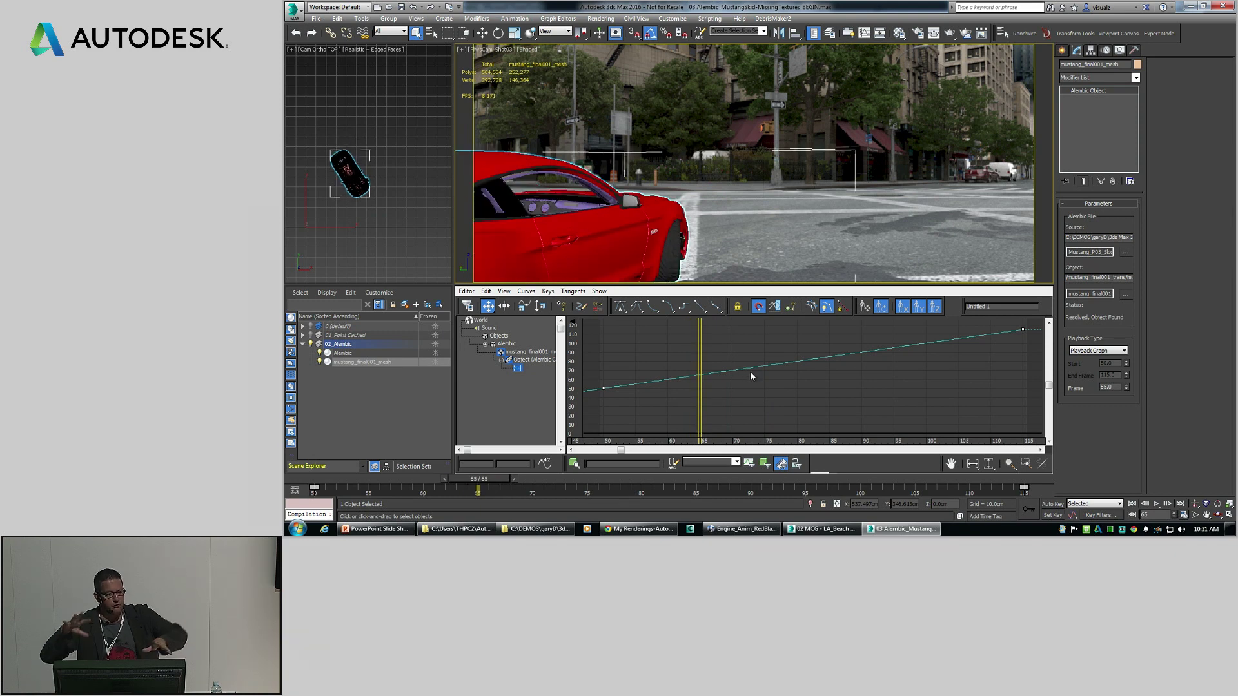
{"action": "mouse_move", "coordinate": [700, 415]}
{"action": "left_mouse_down"}
{"action": "mouse_move", "coordinate": [808, 421]}
{"action": "mouse_move", "coordinate": [699, 422]}
{"action": "mouse_move", "coordinate": [718, 421]}
{"action": "left_mouse_up"}
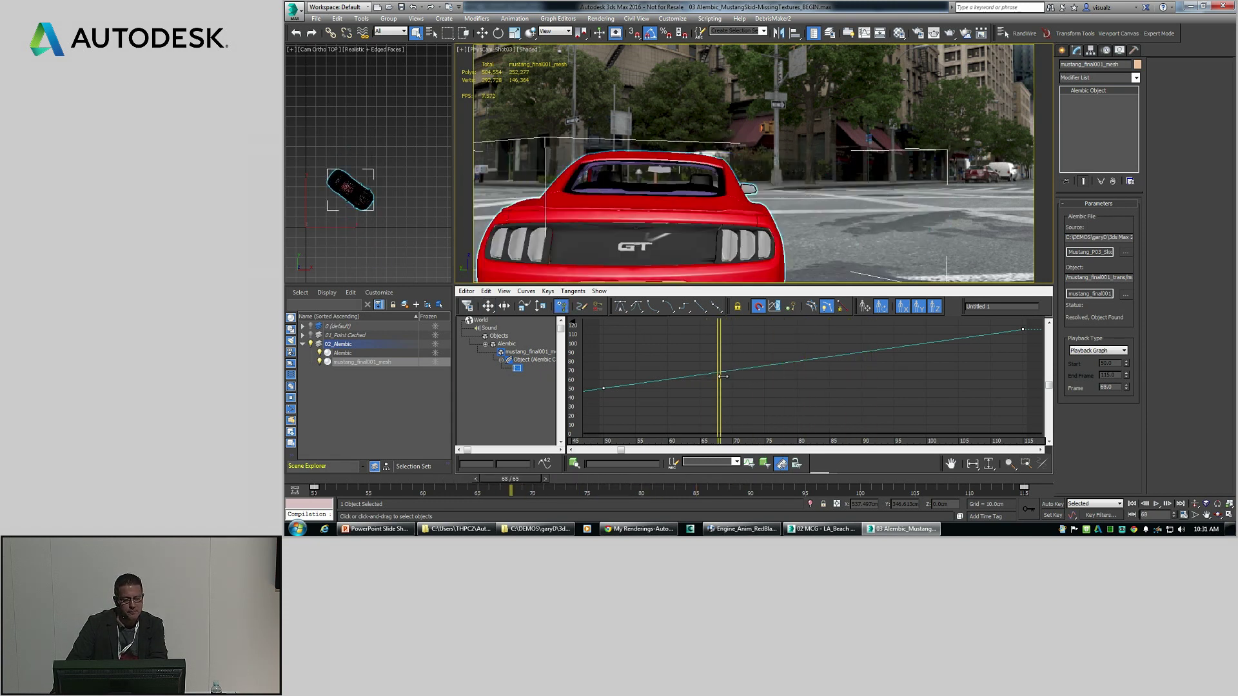
{"action": "left_click_drag", "start_coordinate": [862, 356], "coordinate": [867, 371]}
{"action": "left_click", "coordinate": [883, 360]}
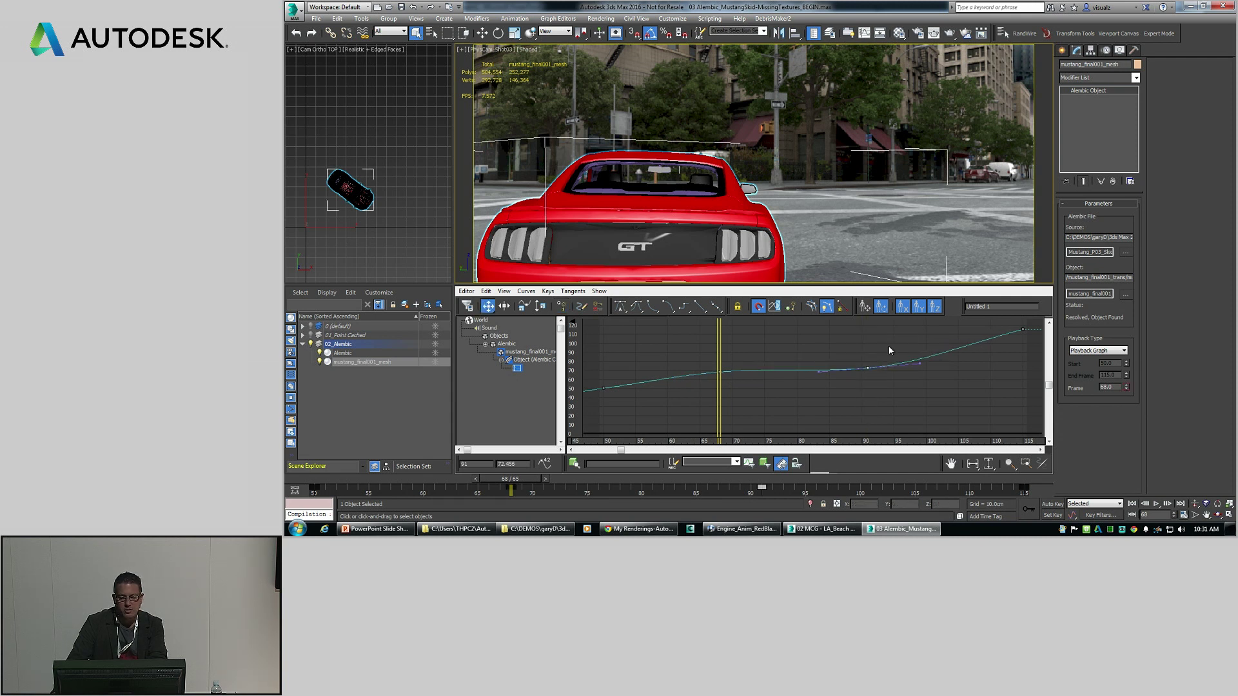
{"action": "left_click", "coordinate": [702, 308]}
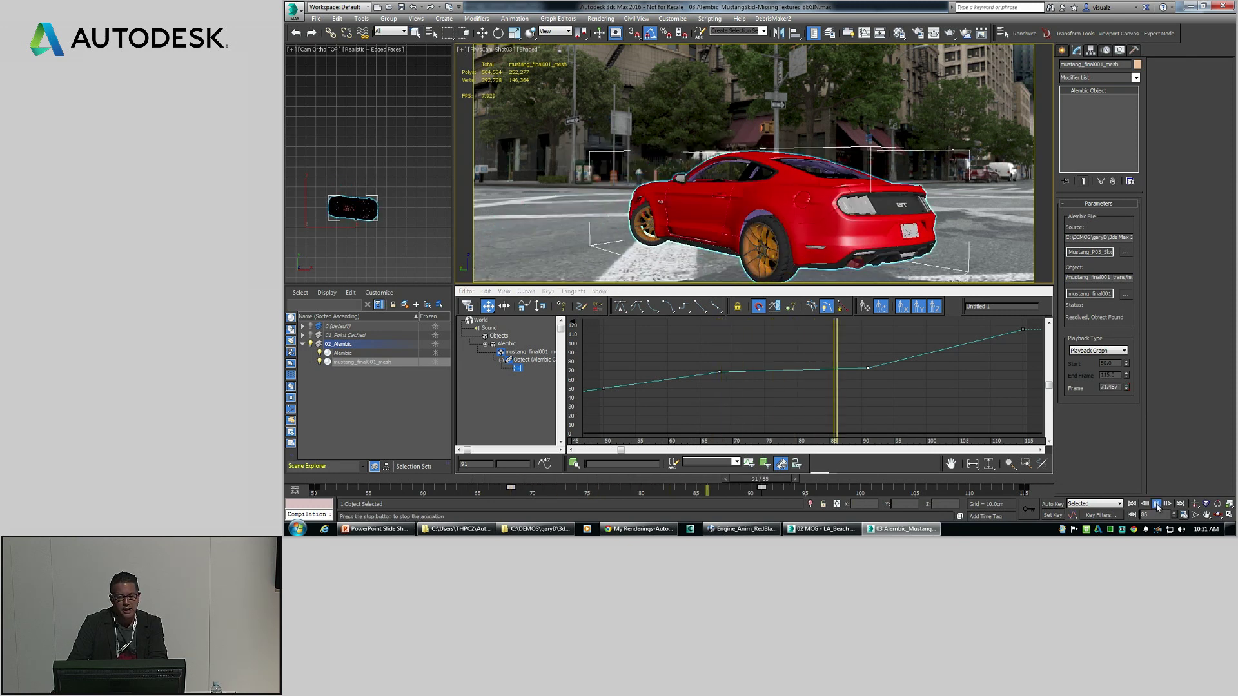
Re-enable Performance Mode on the Alembic container at the first frame and play the retimed skid animation
{"action": "left_click", "coordinate": [344, 352]}
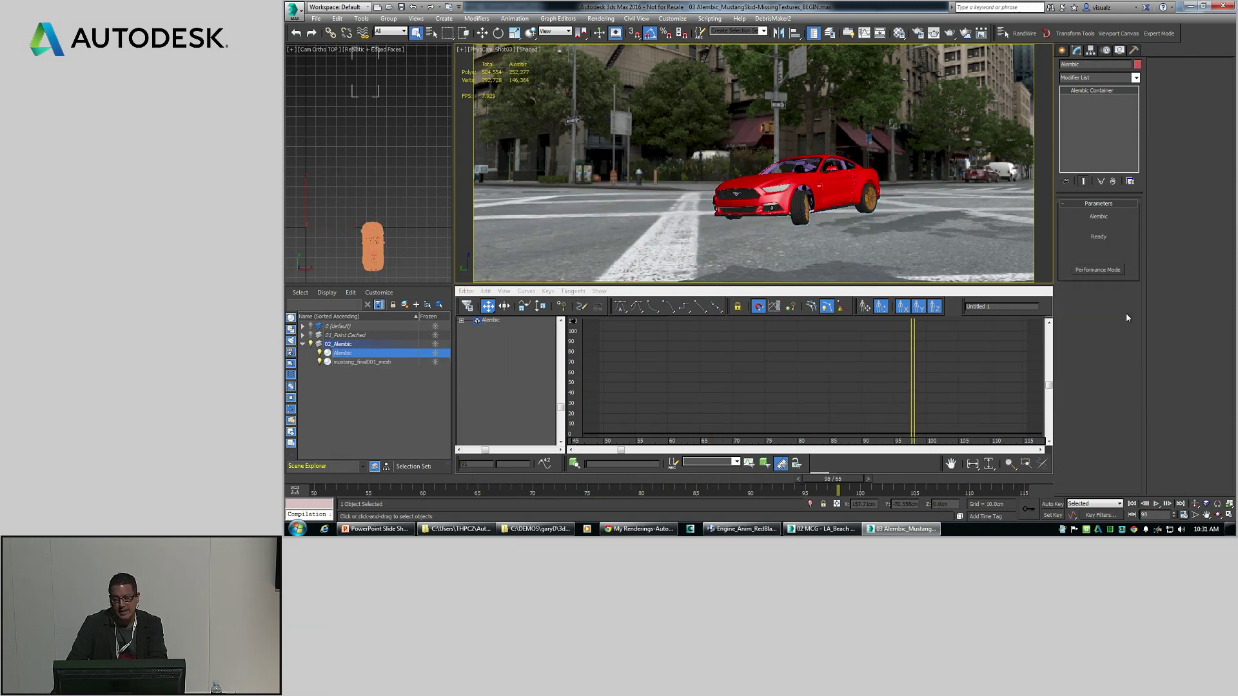
{"action": "left_click", "coordinate": [1131, 503]}
{"action": "left_click", "coordinate": [1098, 270]}
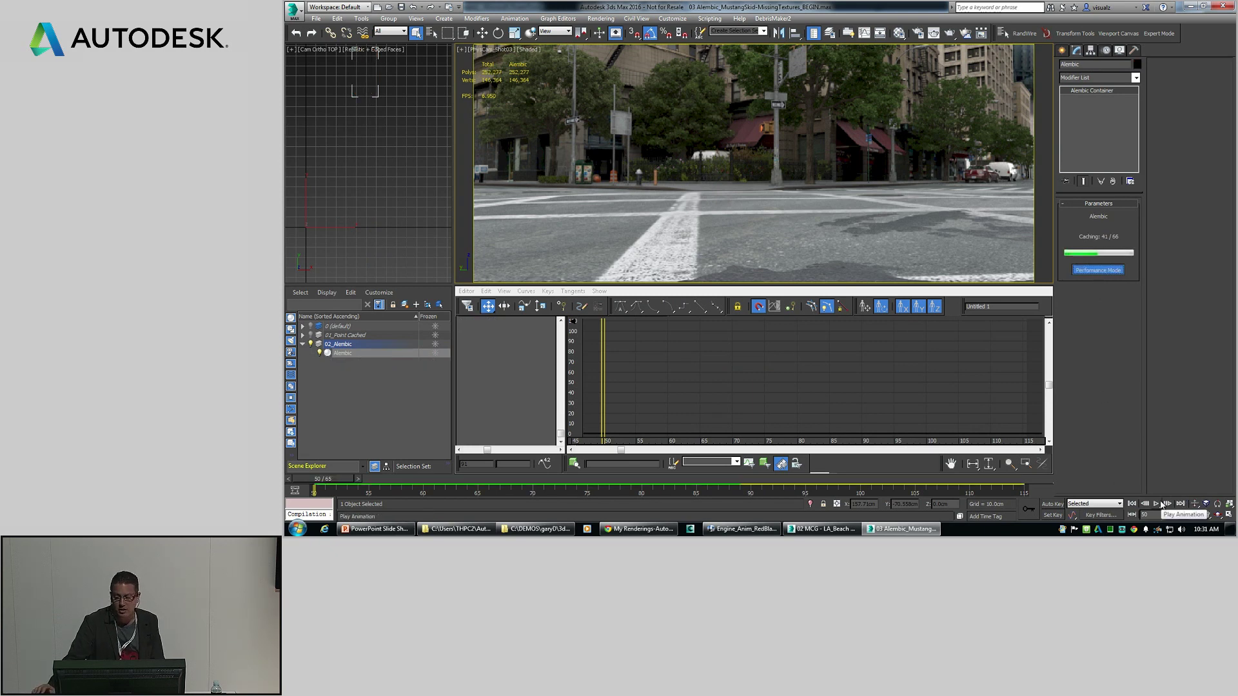
{"action": "left_click", "coordinate": [1157, 504]}
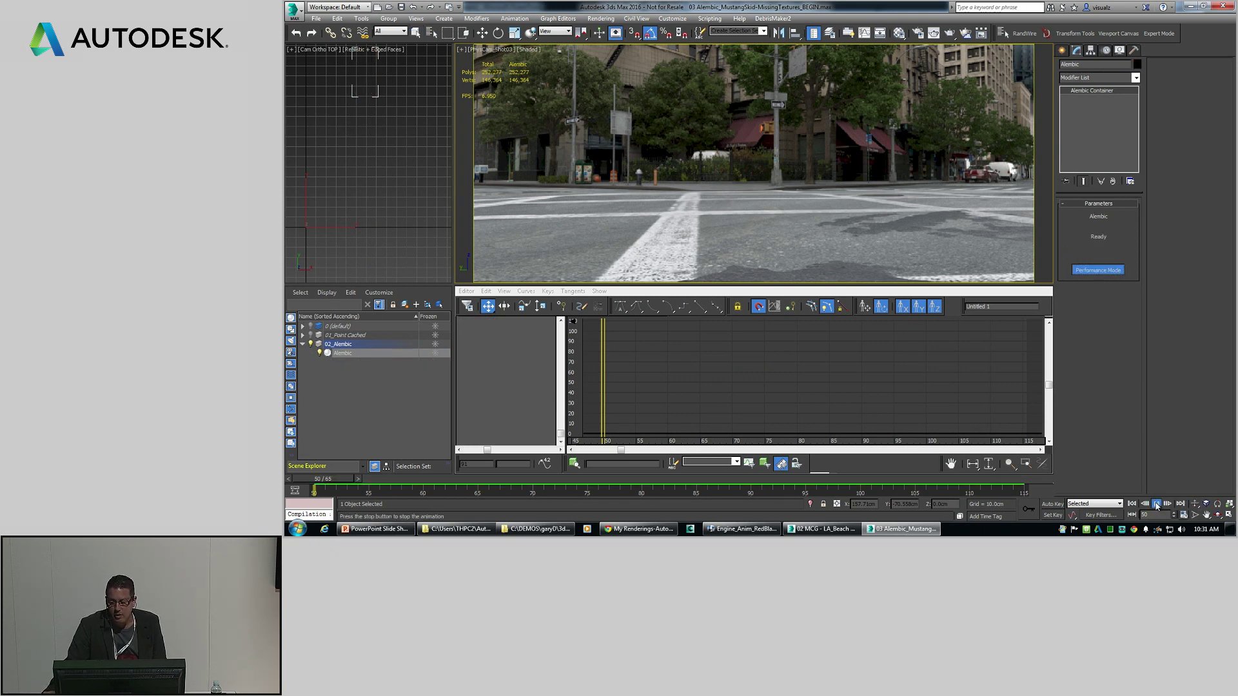